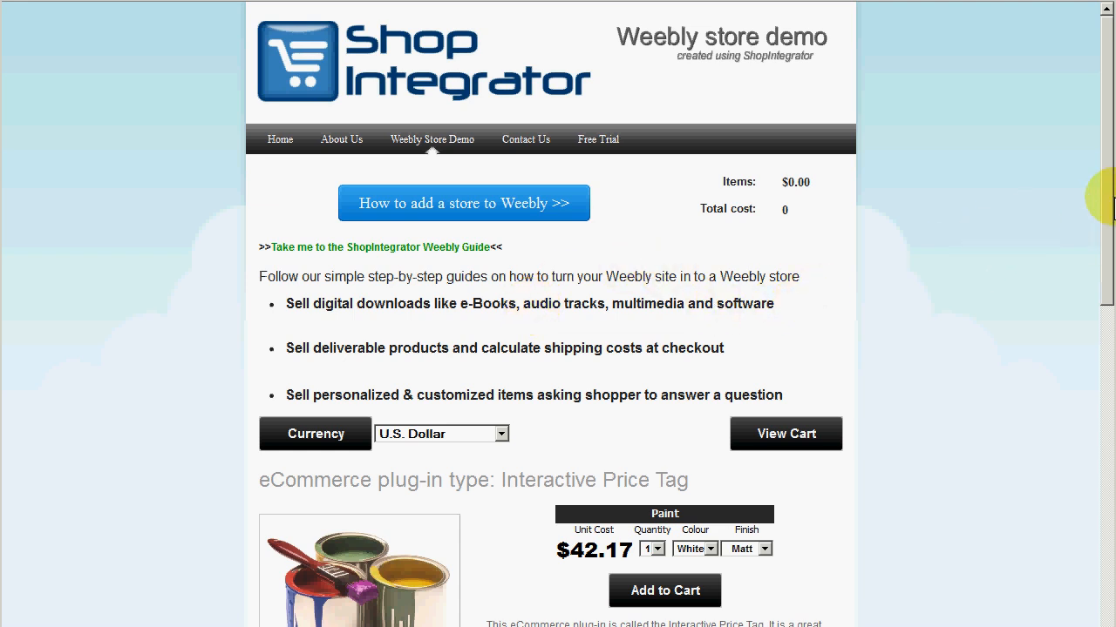
# Switch the store demo's currency to British Pound and back to U.S. Dollar.
pyautogui.moveTo(1112, 204); pyautogui.dragTo(1111, 353)
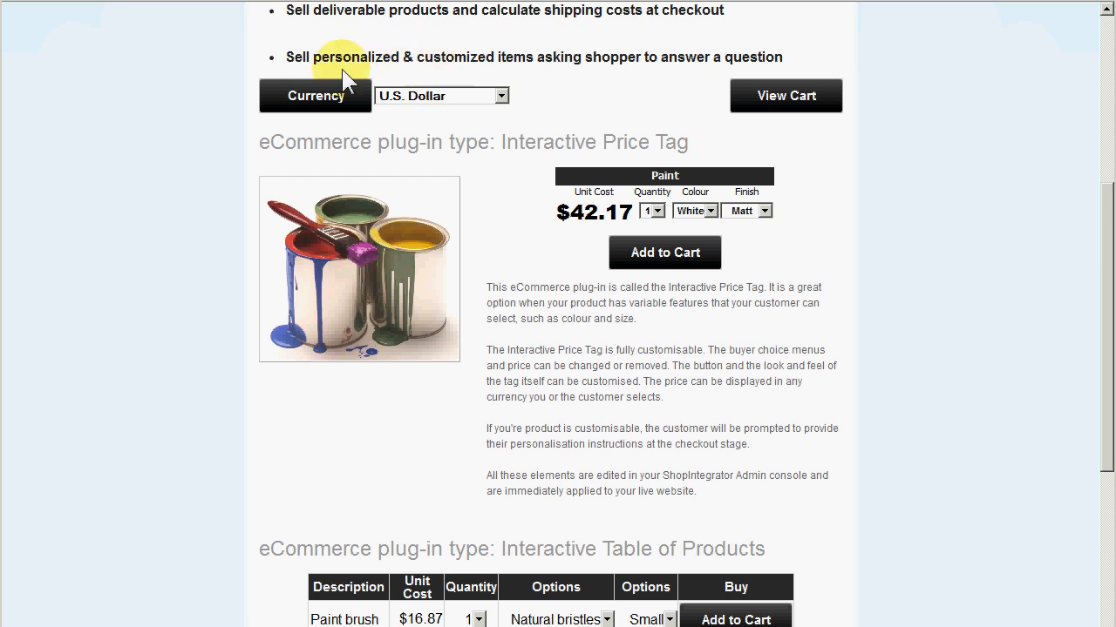
pyautogui.click(491, 96)
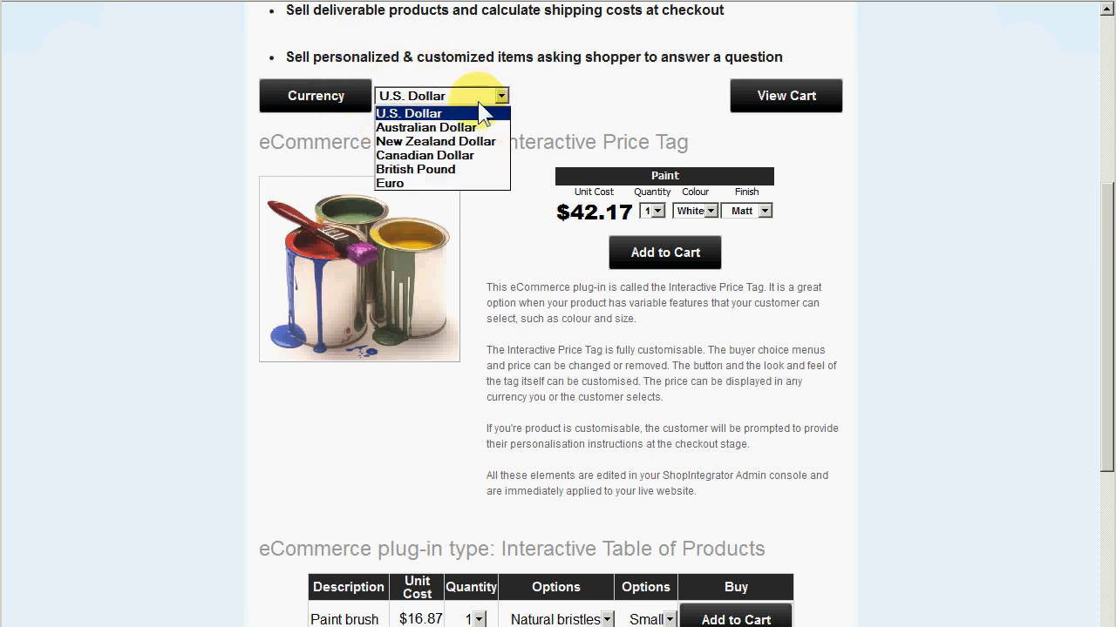
pyautogui.click(411, 172)
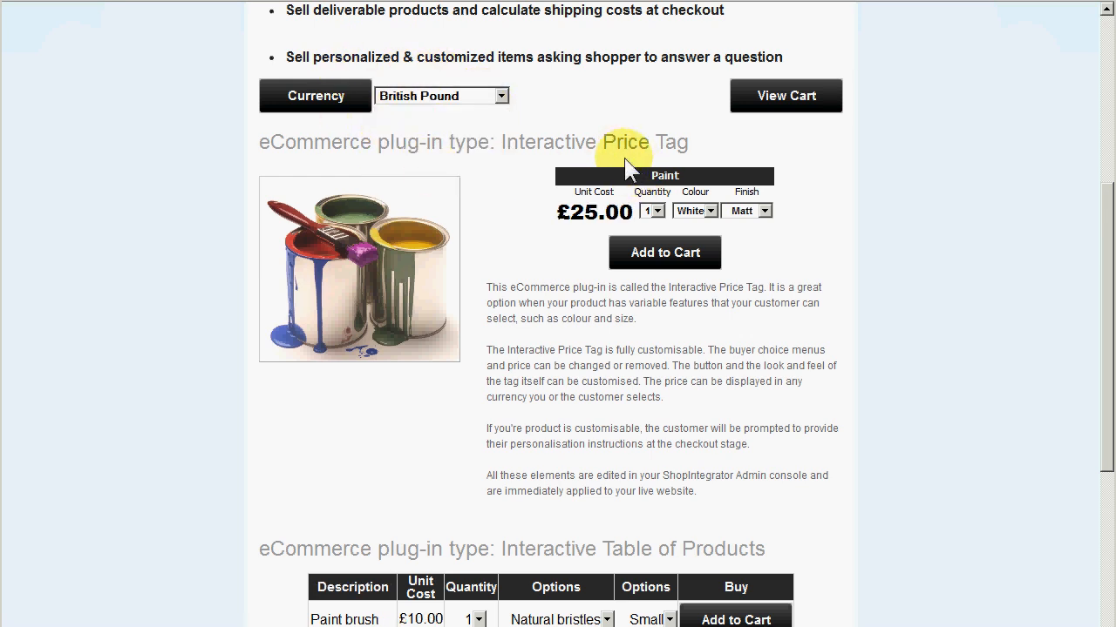
pyautogui.click(483, 98)
pyautogui.click(462, 115)
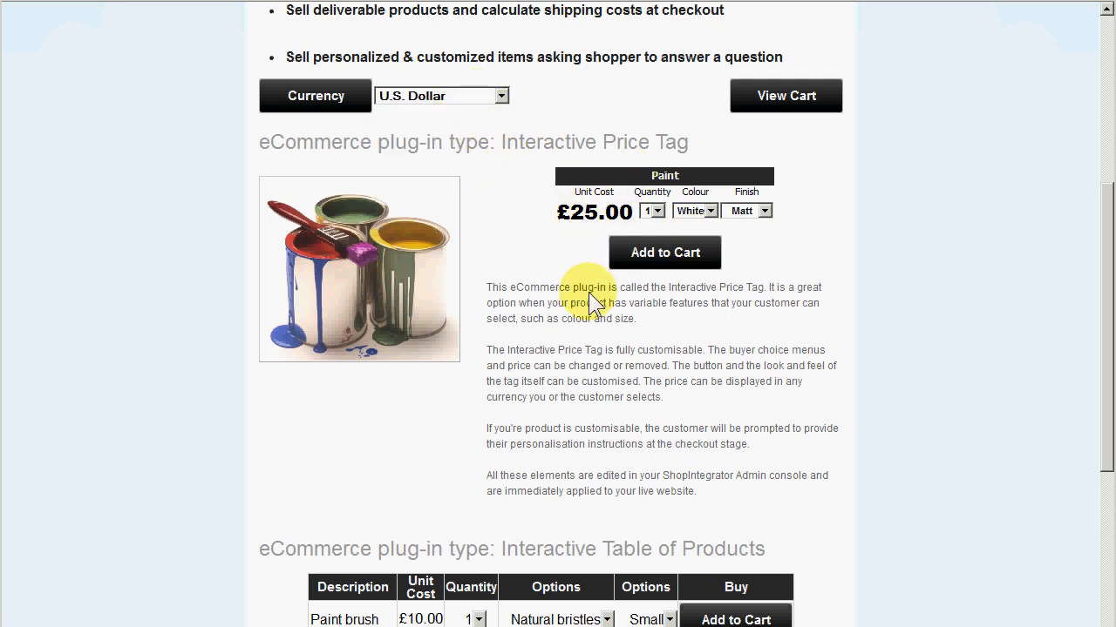
# Add one tin of white matt paint to the cart from the Interactive Price Tag.
pyautogui.scroll(-5, 639, 364)
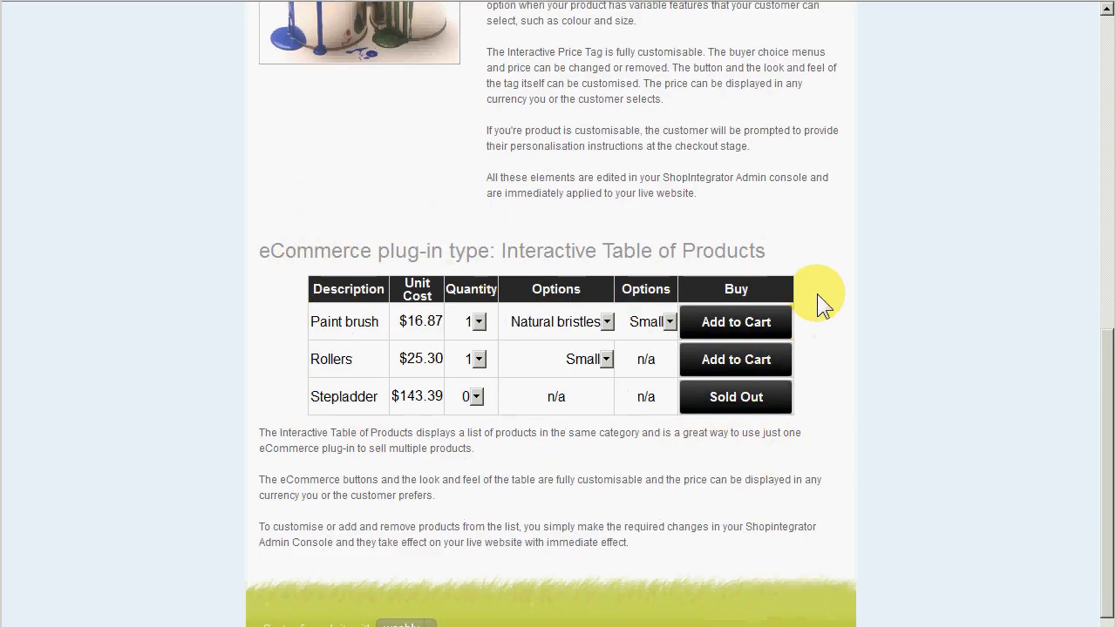
pyautogui.scroll(4, 537, 333)
pyautogui.scroll(3, 533, 344)
pyautogui.click(667, 468)
pyautogui.click(598, 266)
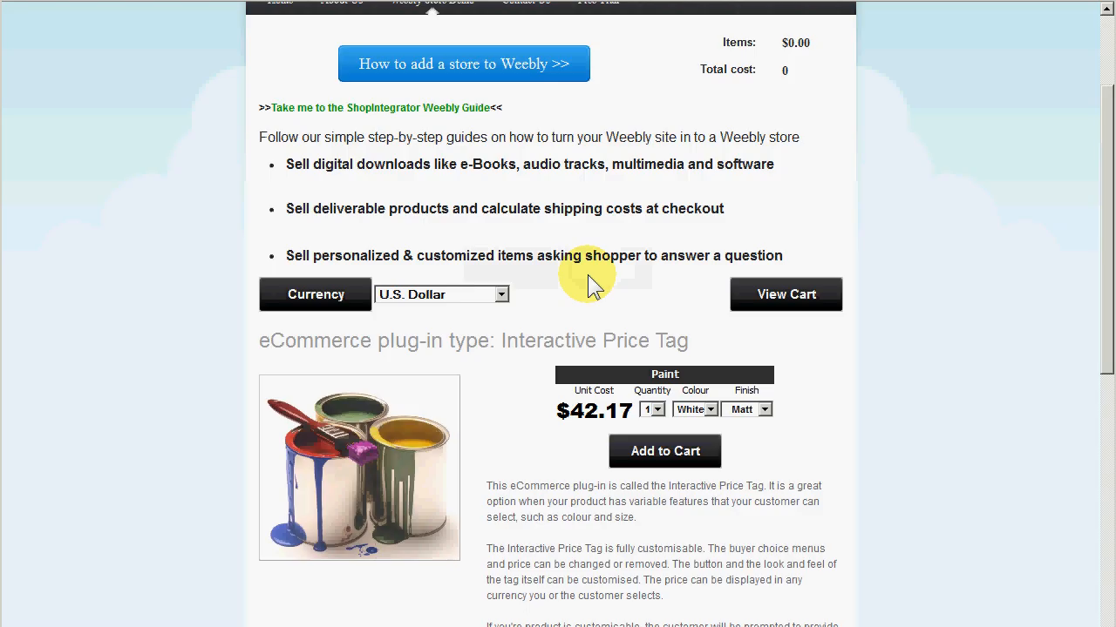
# Open the cart, empty it, and close the checkout window.
pyautogui.click(803, 301)
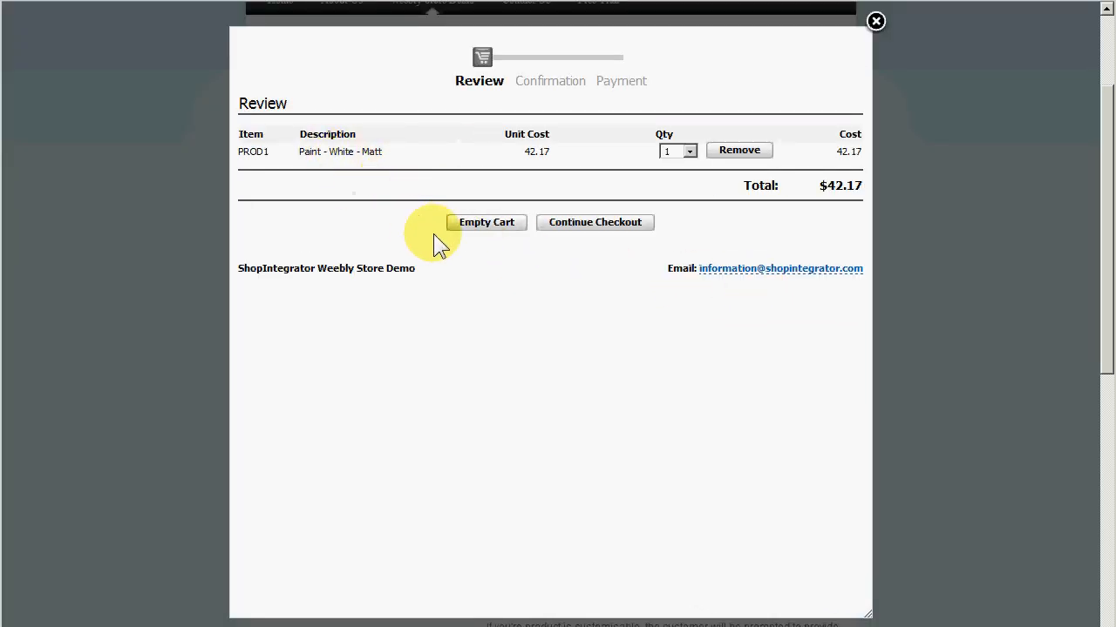
pyautogui.click(462, 222)
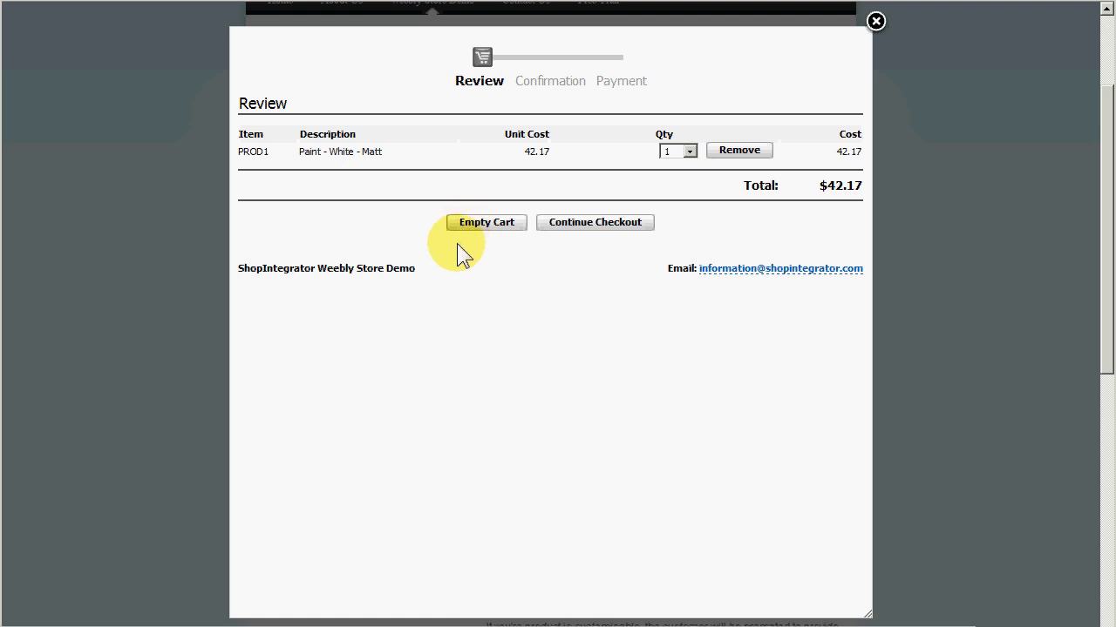
pyautogui.click(876, 22)
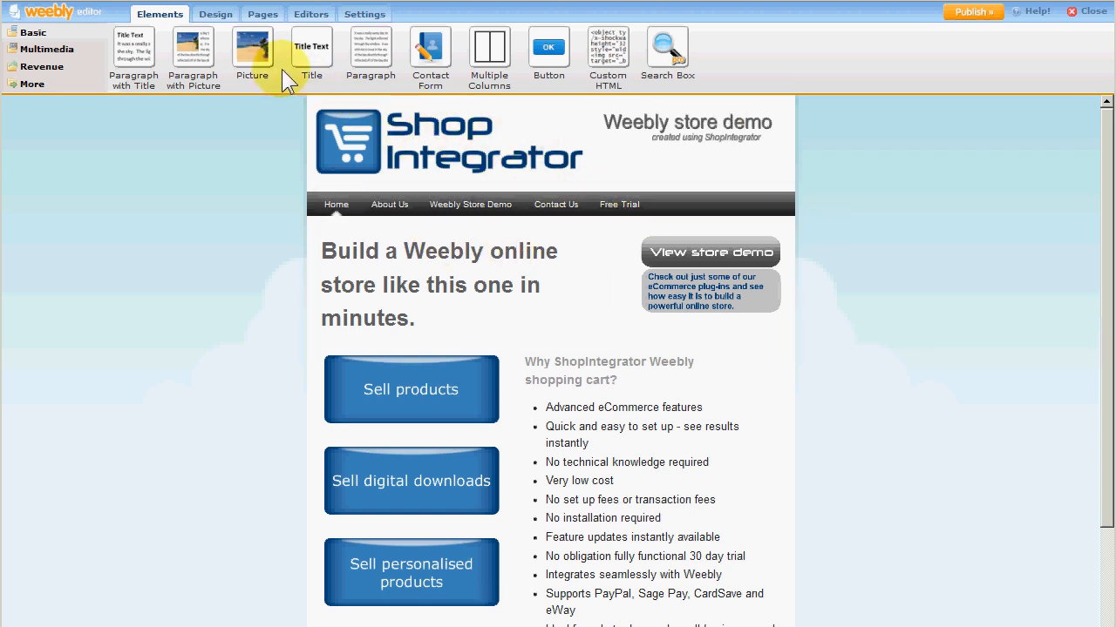
# Add a new page to the site and name it Products.
pyautogui.click(261, 15)
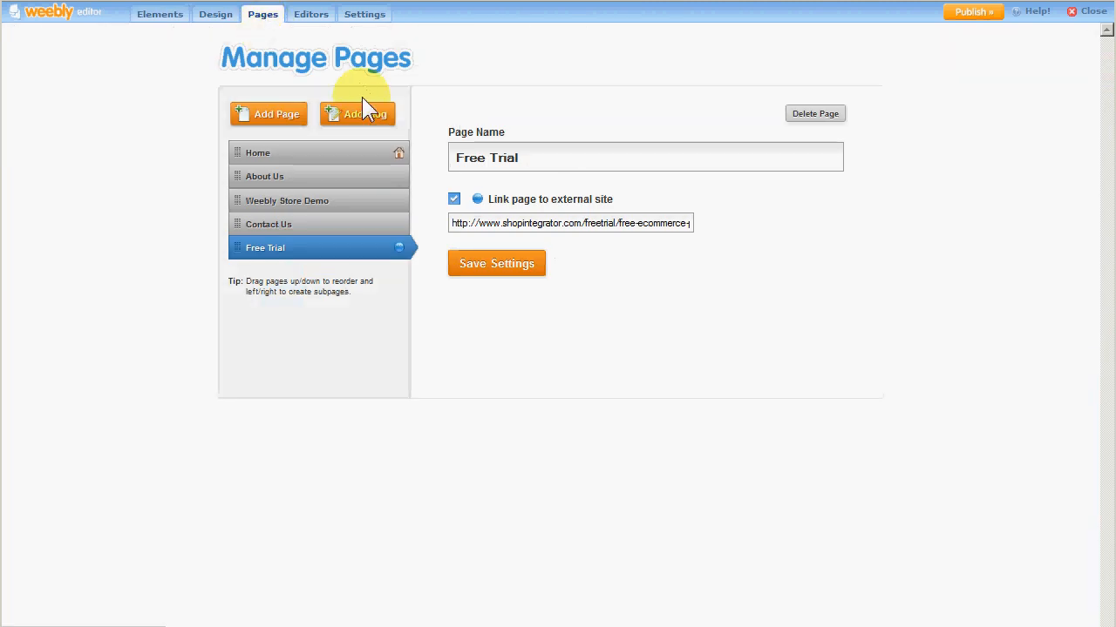
pyautogui.click(265, 114)
pyautogui.click(446, 172)
pyautogui.write('A')
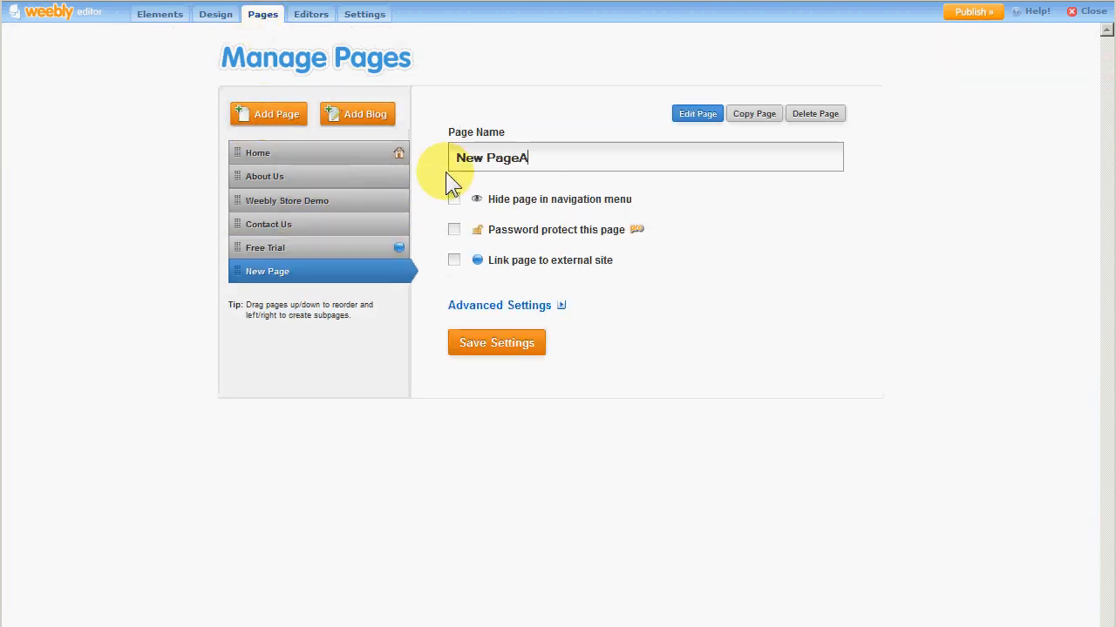
pyautogui.press('BackSpace')
pyautogui.press('BackSpace')
pyautogui.press('BackSpace')
pyautogui.press('BackSpace')
pyautogui.press('BackSpace')
pyautogui.press('BackSpace')
pyautogui.press('BackSpace')
pyautogui.press('BackSpace')
pyautogui.press('BackSpace')
pyautogui.write('P')
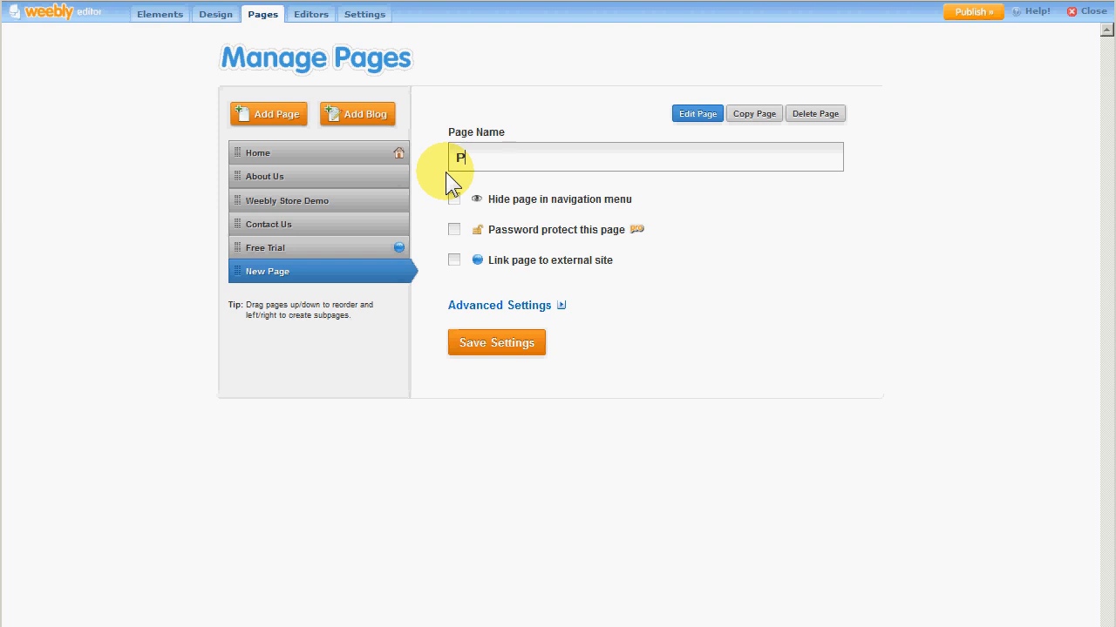
pyautogui.write('roducts')
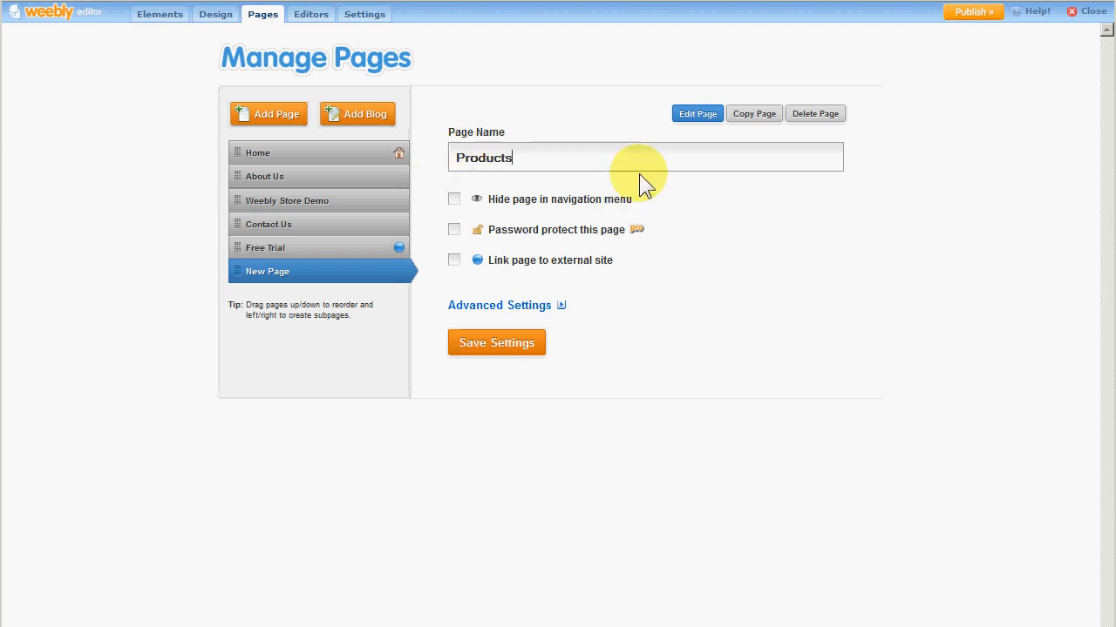
# Open the Products page for editing, insert a two-column layout, and drop a Paragraph with Title into it.
pyautogui.click(697, 116)
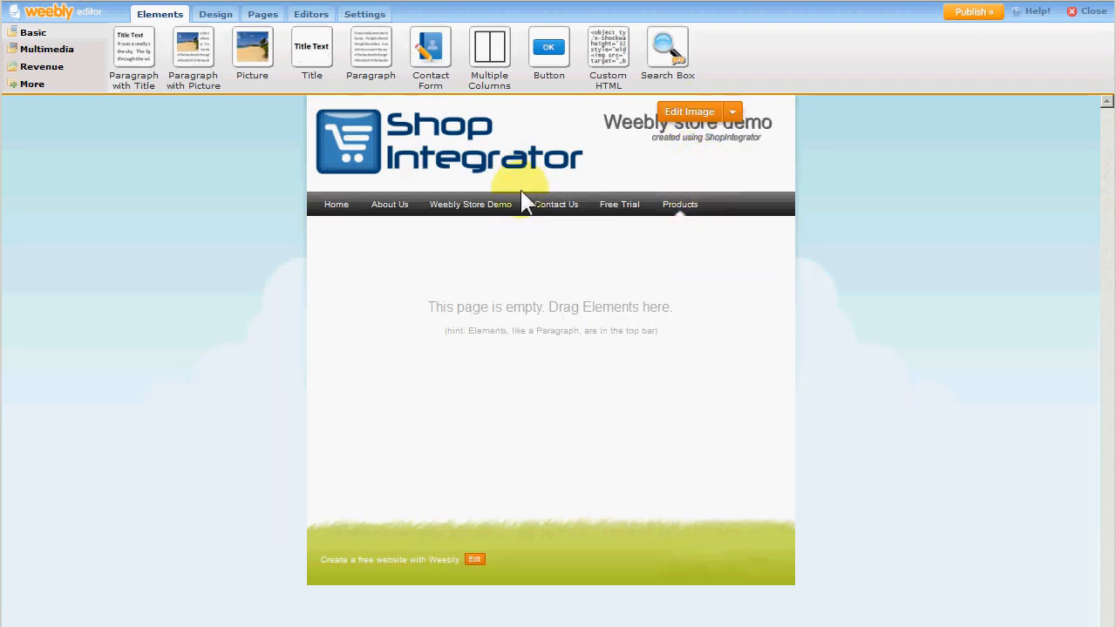
pyautogui.moveTo(348, 154)
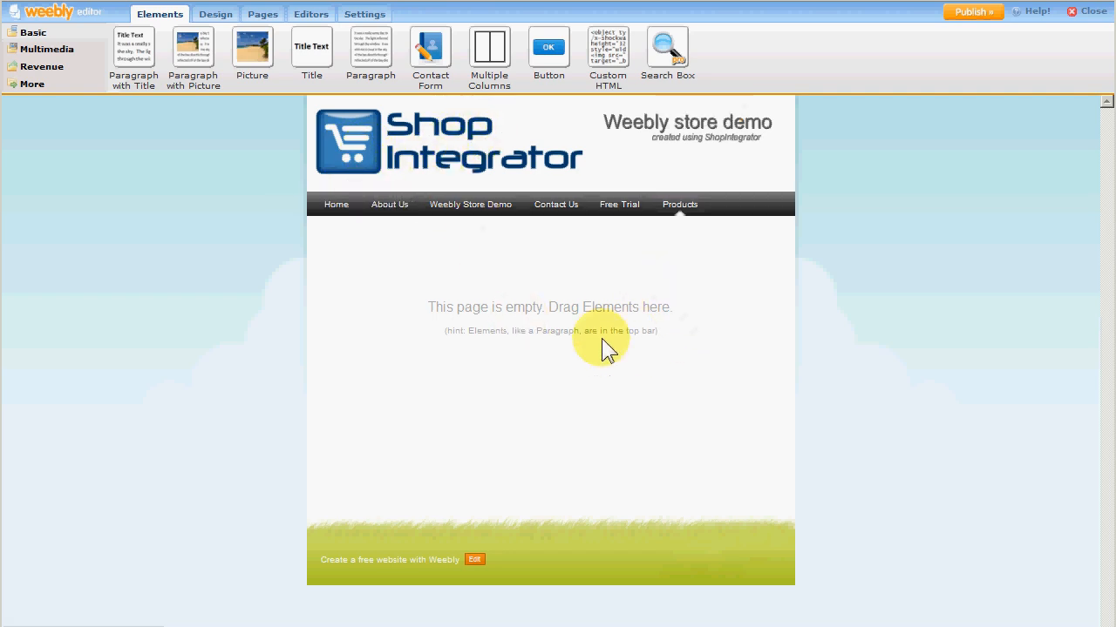
pyautogui.moveTo(488, 64); pyautogui.dragTo(544, 251)
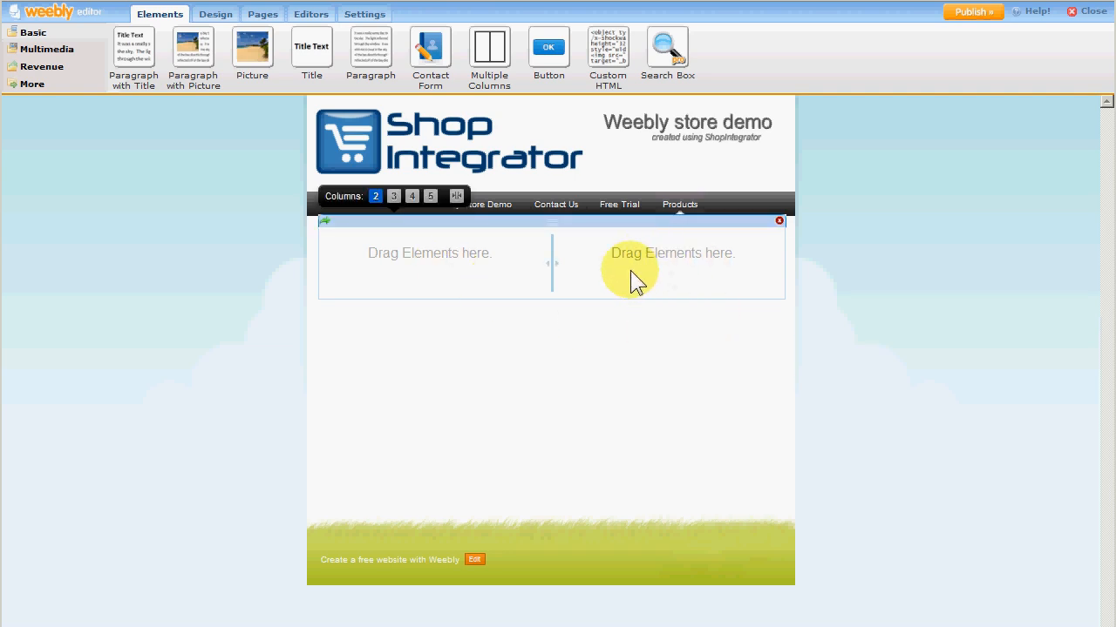
pyautogui.moveTo(133, 48); pyautogui.dragTo(438, 277)
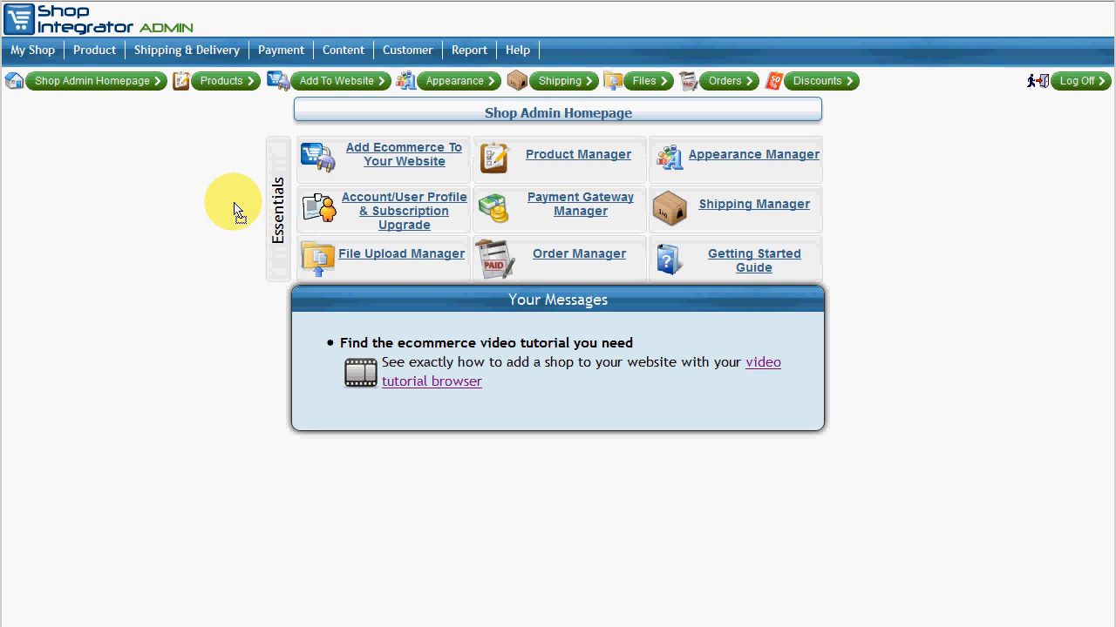
# In the ShopIntegrator admin, open Add Ecommerce To Your Website and choose Weebly as the website type.
pyautogui.click(413, 165)
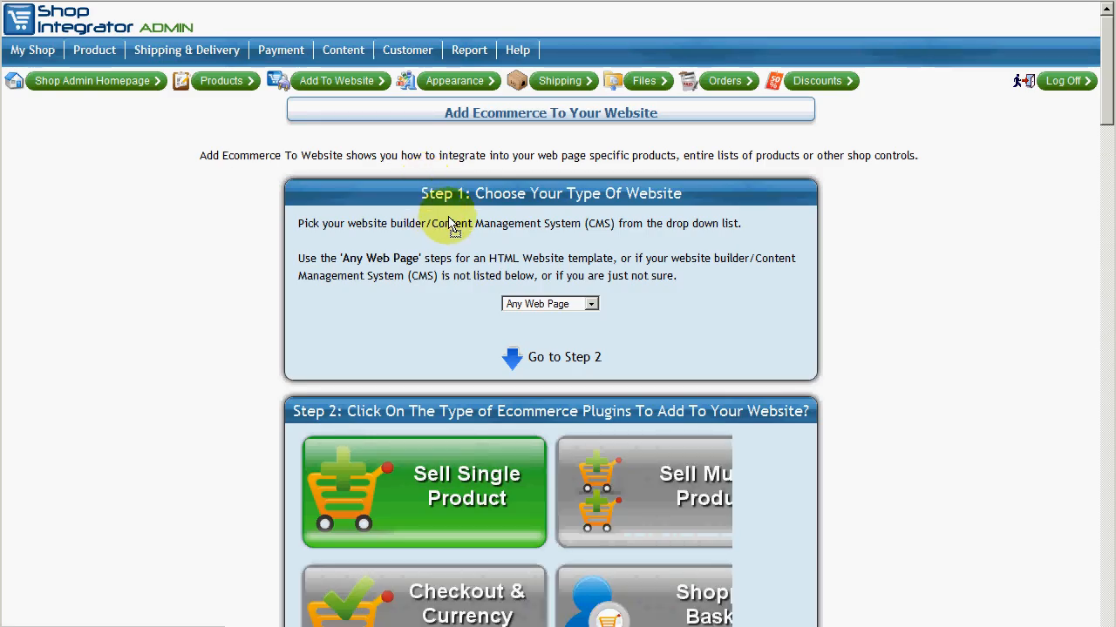
pyautogui.click(219, 82)
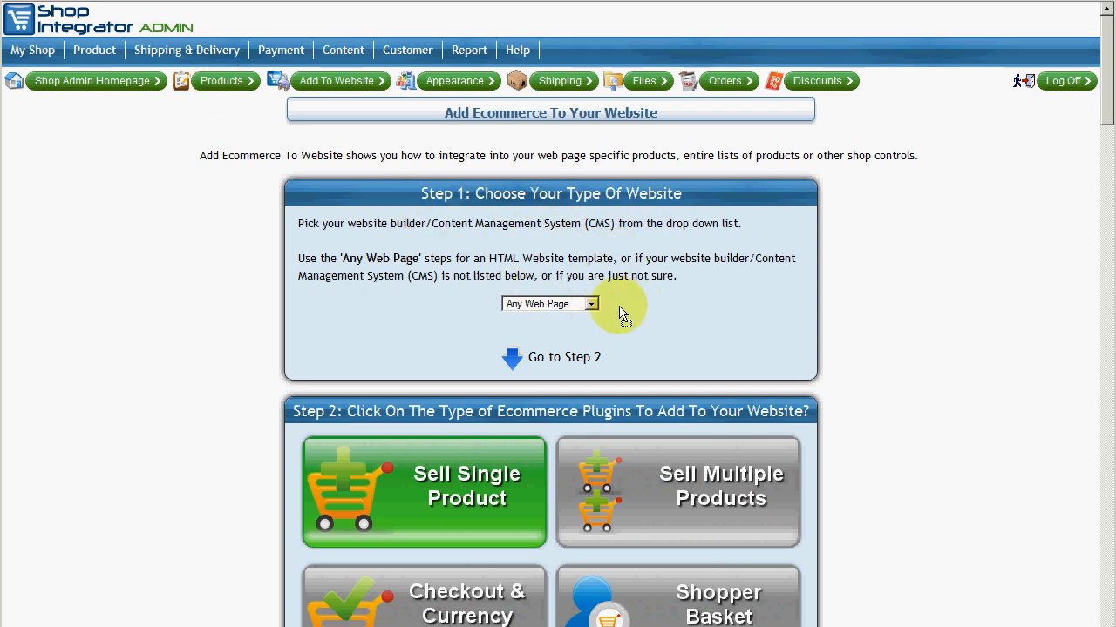
pyautogui.click(584, 311)
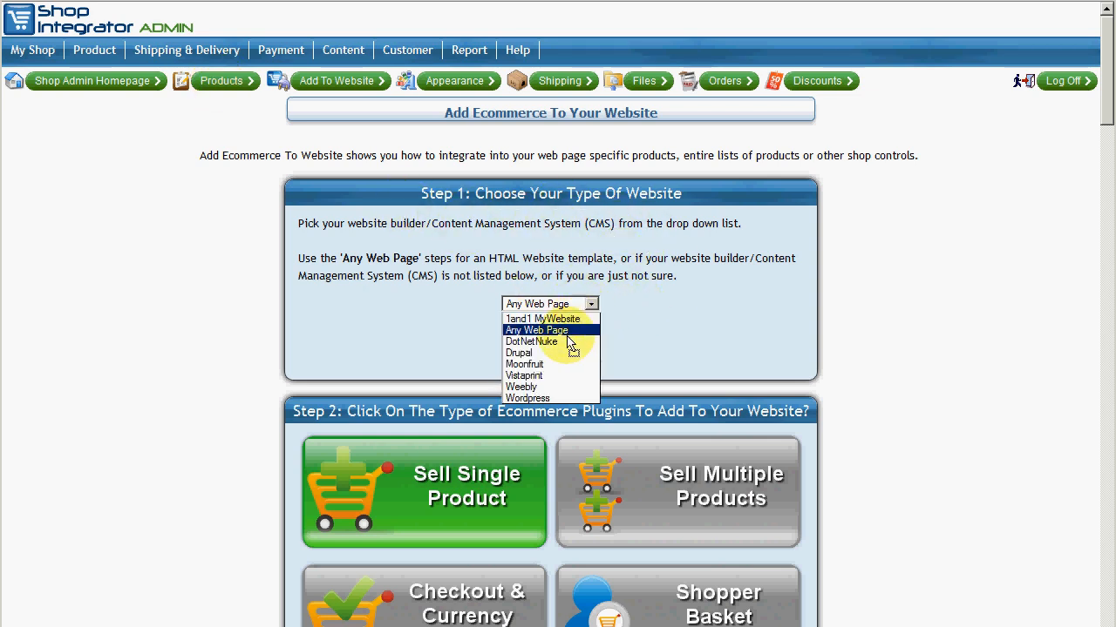
pyautogui.click(549, 392)
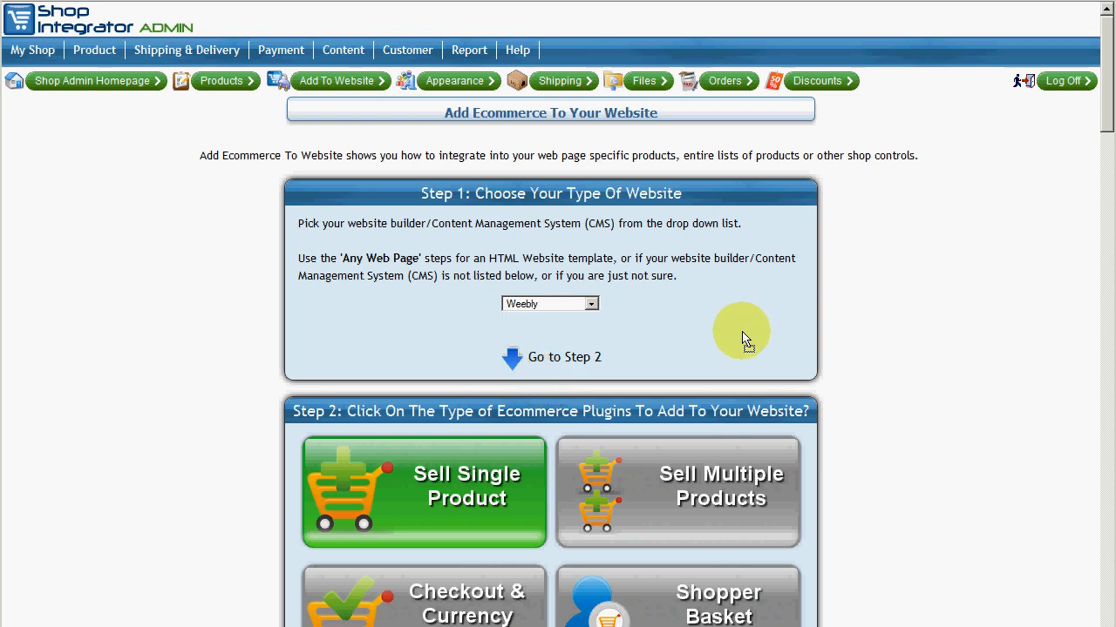
# Select the Sell Multiple Products plugin type and review its category and table display options.
pyautogui.scroll(-3, 741, 288)
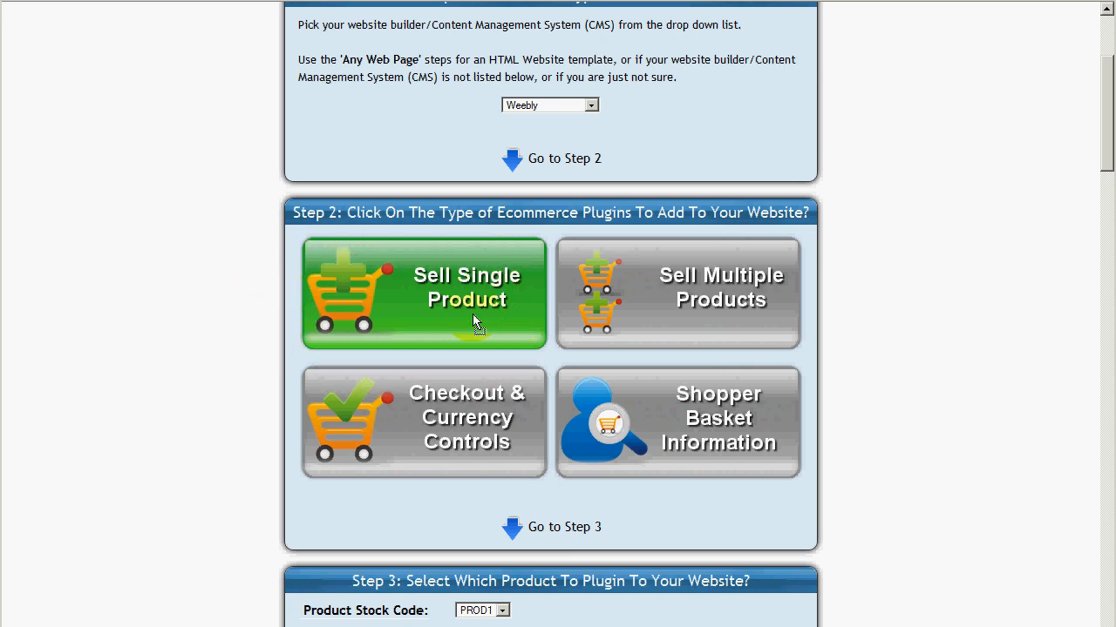
pyautogui.moveTo(1105, 107); pyautogui.dragTo(1107, 381)
pyautogui.moveTo(1107, 449); pyautogui.dragTo(1076, 207)
pyautogui.click(681, 121)
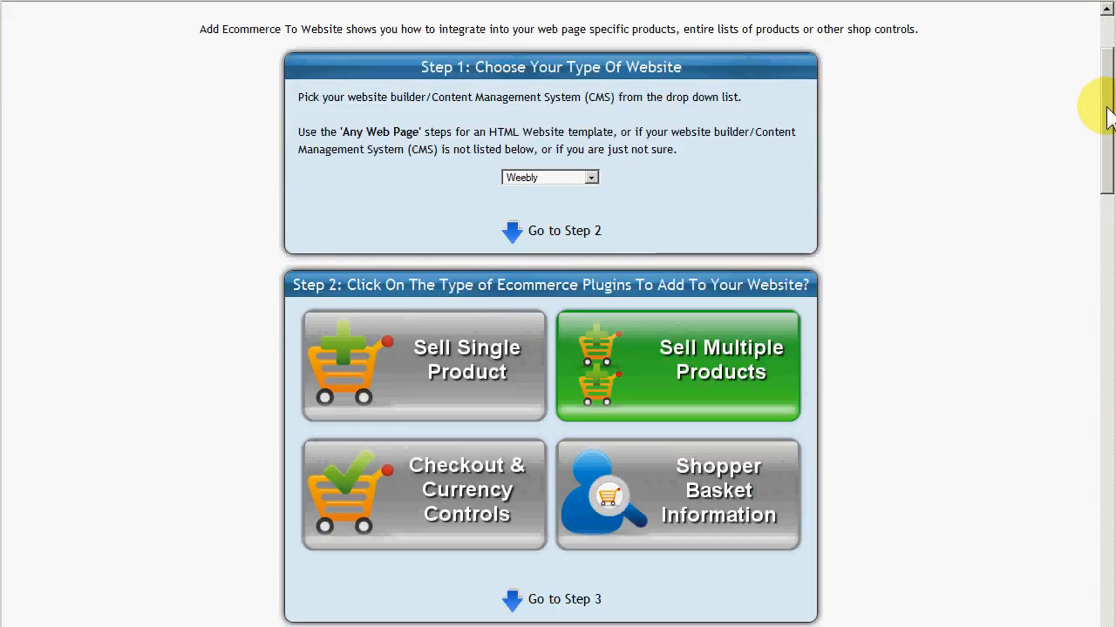
pyautogui.moveTo(1105, 111); pyautogui.dragTo(1103, 355)
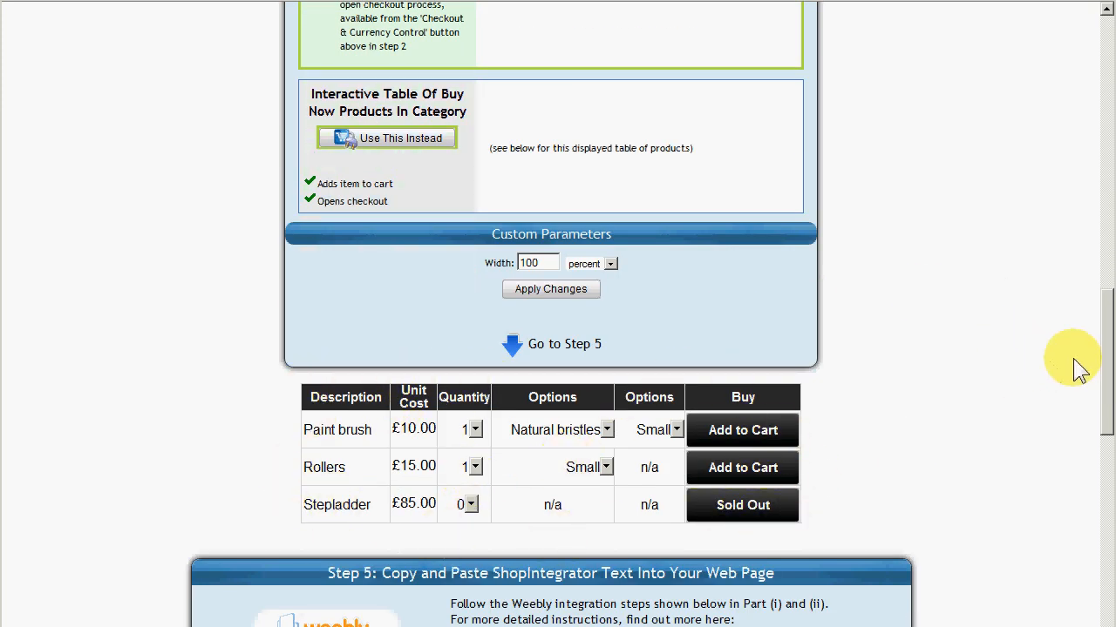
pyautogui.moveTo(1105, 388); pyautogui.dragTo(1063, 257)
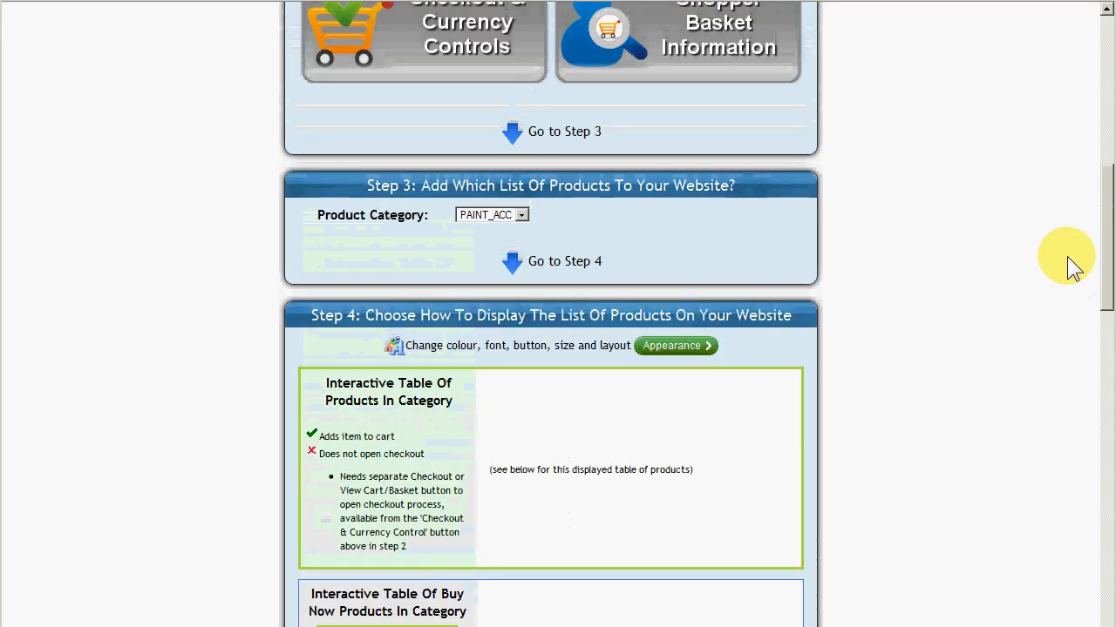
# Select Checkout & Currency Controls and review the checkout and currency control options.
pyautogui.scroll(3, 1059, 261)
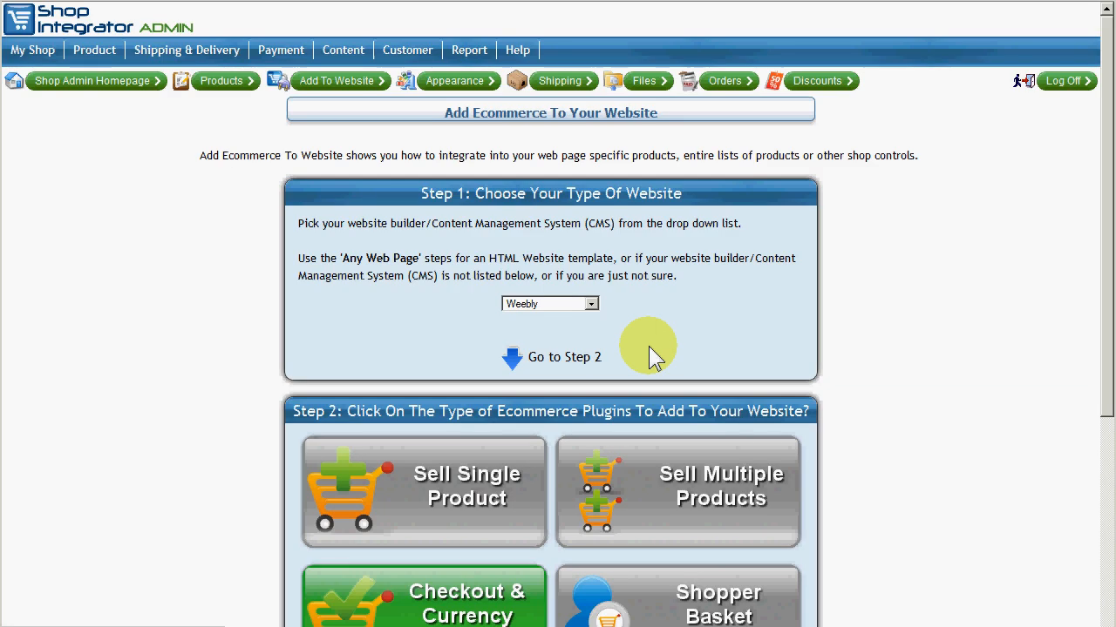
pyautogui.scroll(-2, 648, 348)
pyautogui.moveTo(1104, 154); pyautogui.dragTo(1099, 338)
pyautogui.scroll(-2, 702, 327)
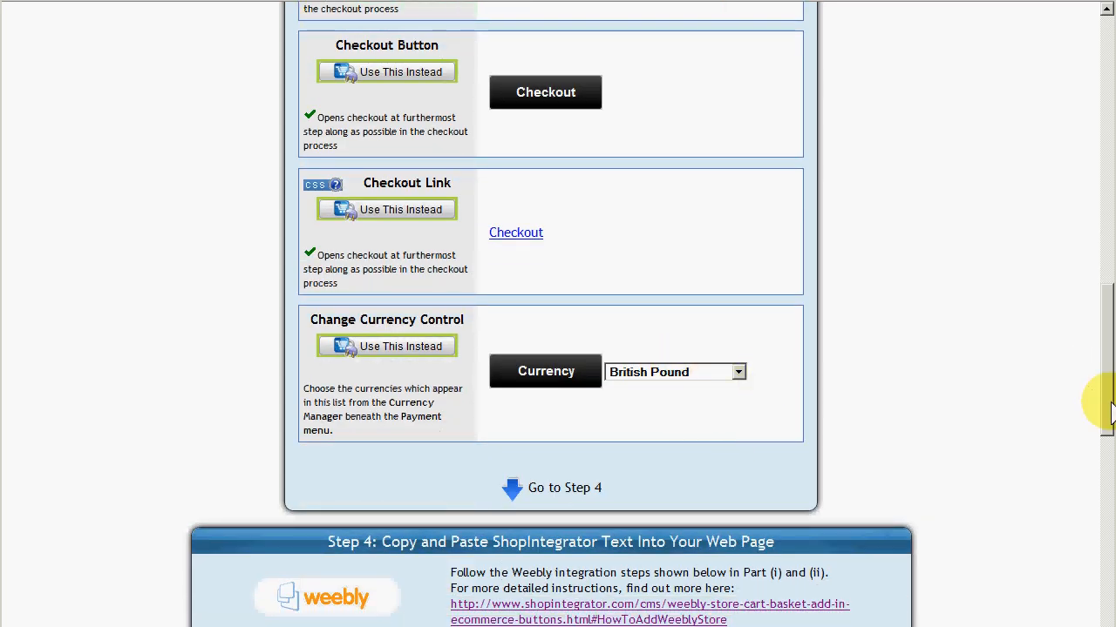
pyautogui.moveTo(1111, 403); pyautogui.dragTo(1112, 74)
# Select Shopper Basket Information and review the shopper detail options.
pyautogui.moveTo(286, 44)
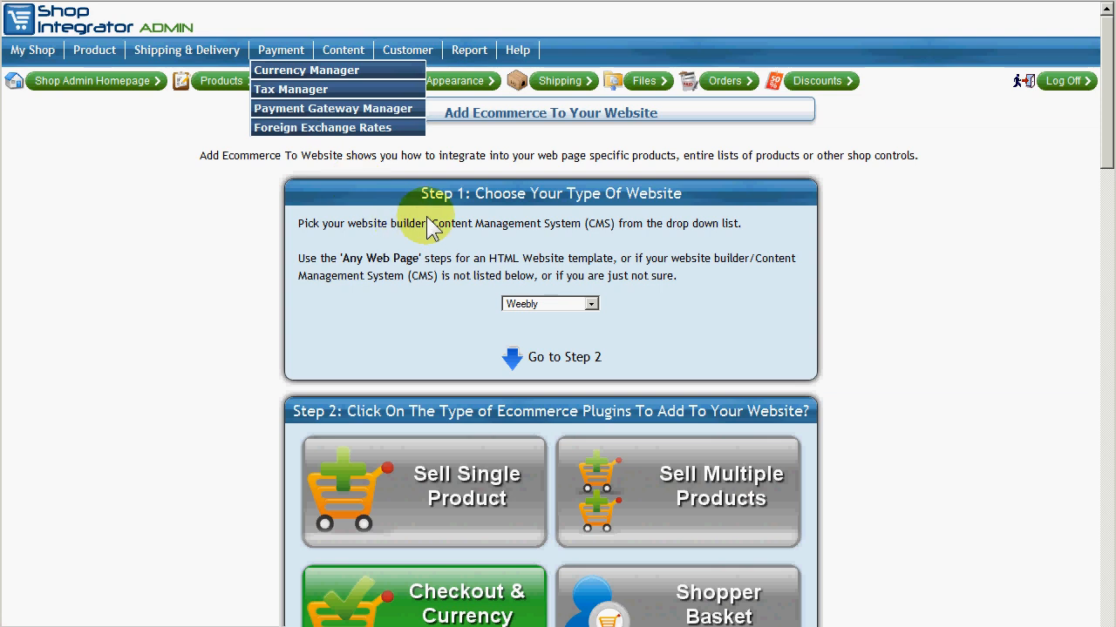
pyautogui.scroll(-2, 390, 201)
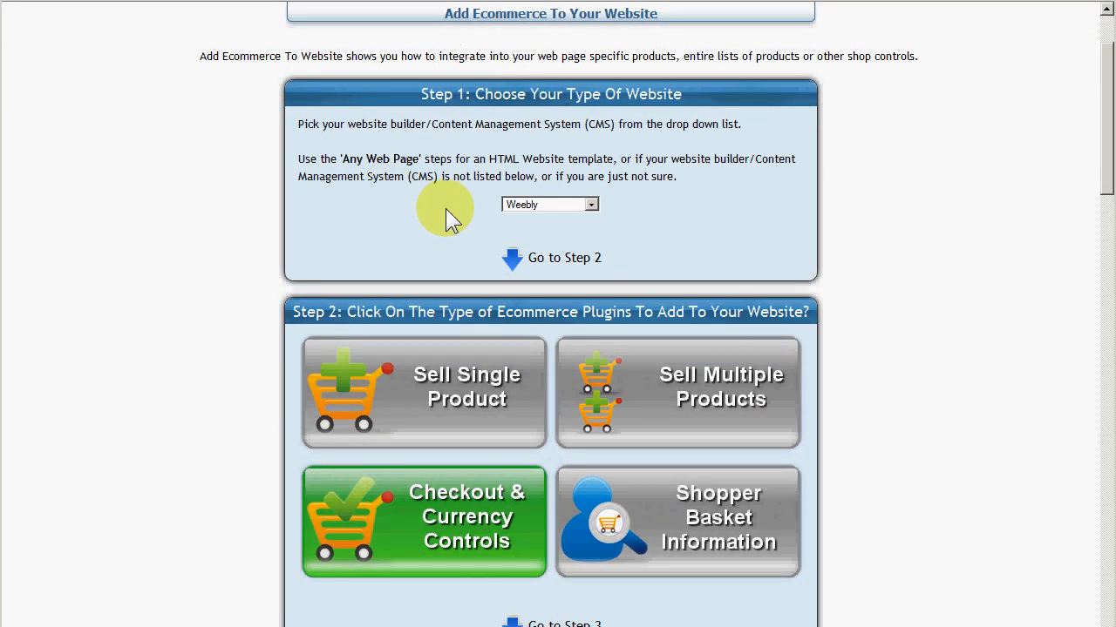
pyautogui.scroll(-2, 653, 423)
pyautogui.click(659, 417)
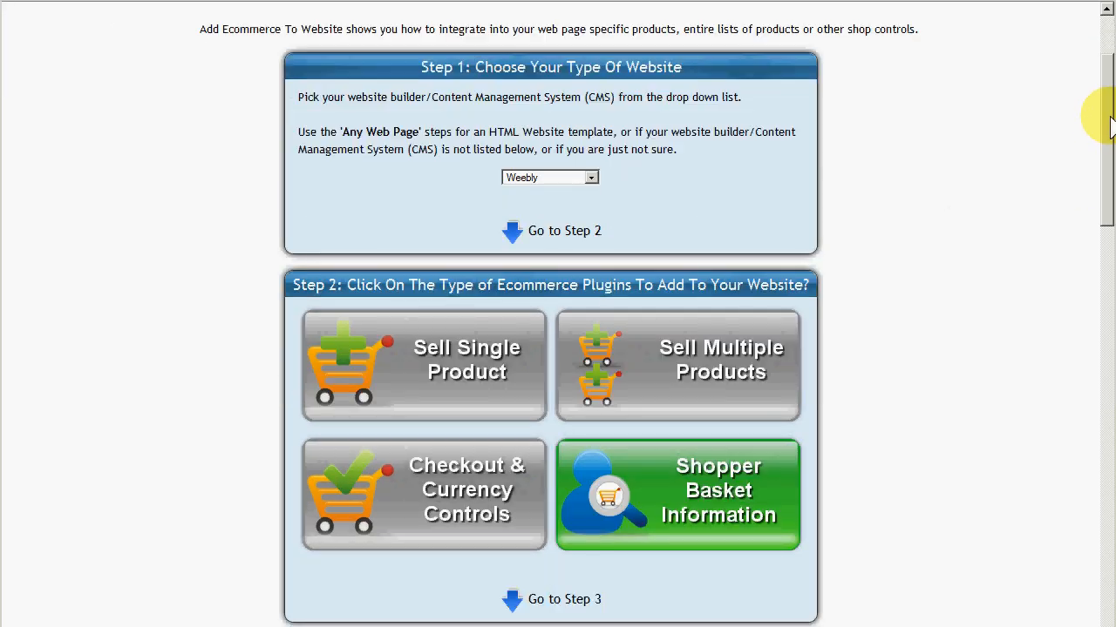
pyautogui.moveTo(1111, 126); pyautogui.dragTo(1098, 256)
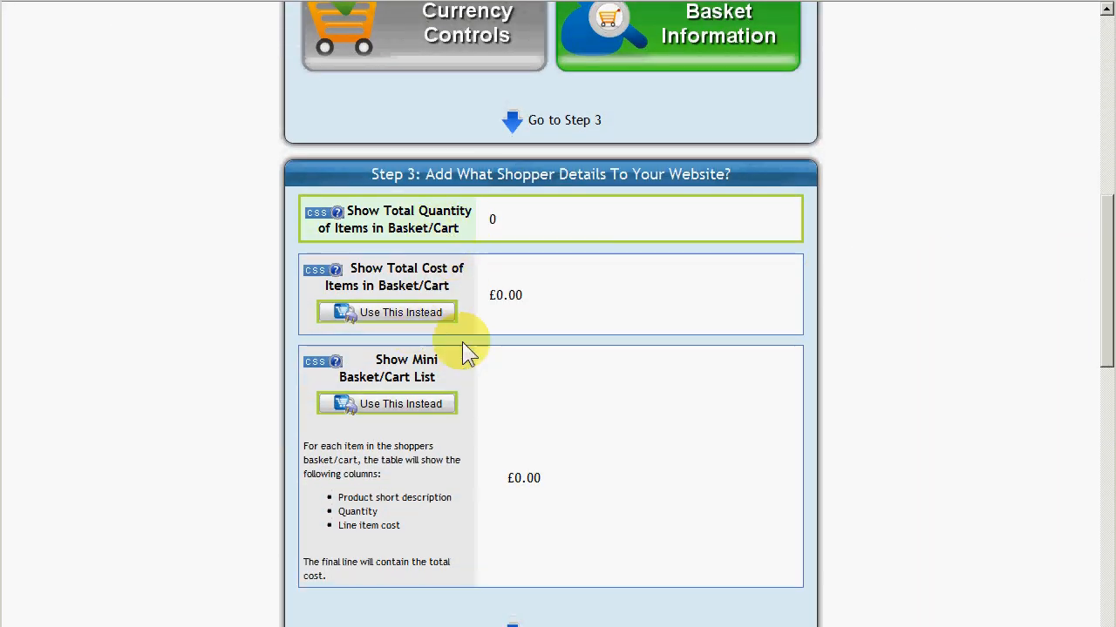
pyautogui.moveTo(1107, 328); pyautogui.dragTo(1112, 175)
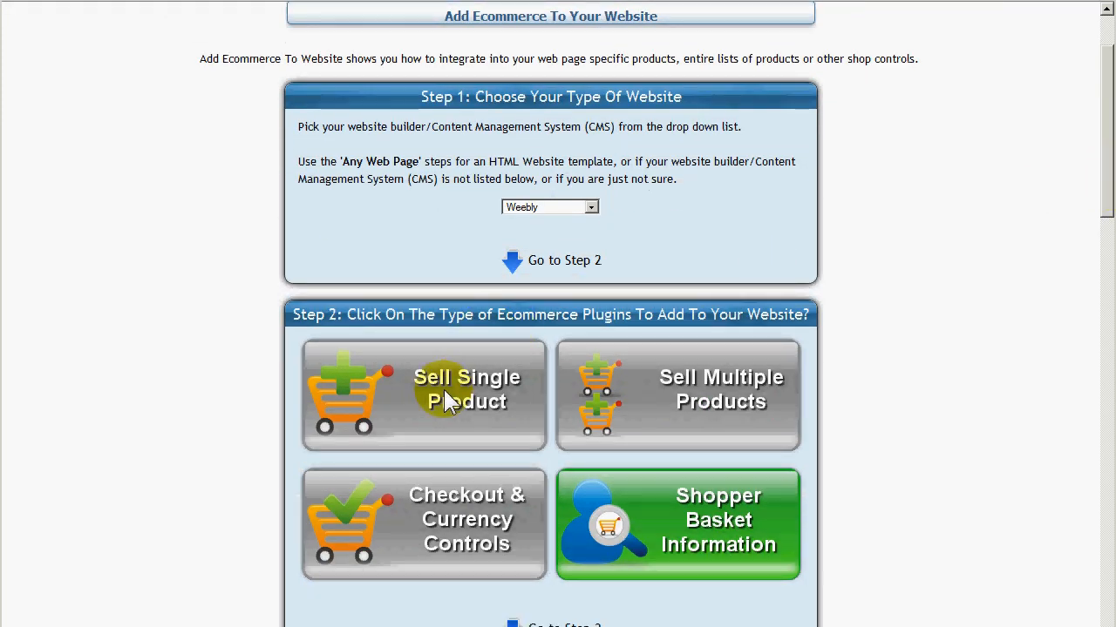
# Choose the Sell Single Product plugin type and select PROD1 as the product stock code.
pyautogui.click(440, 402)
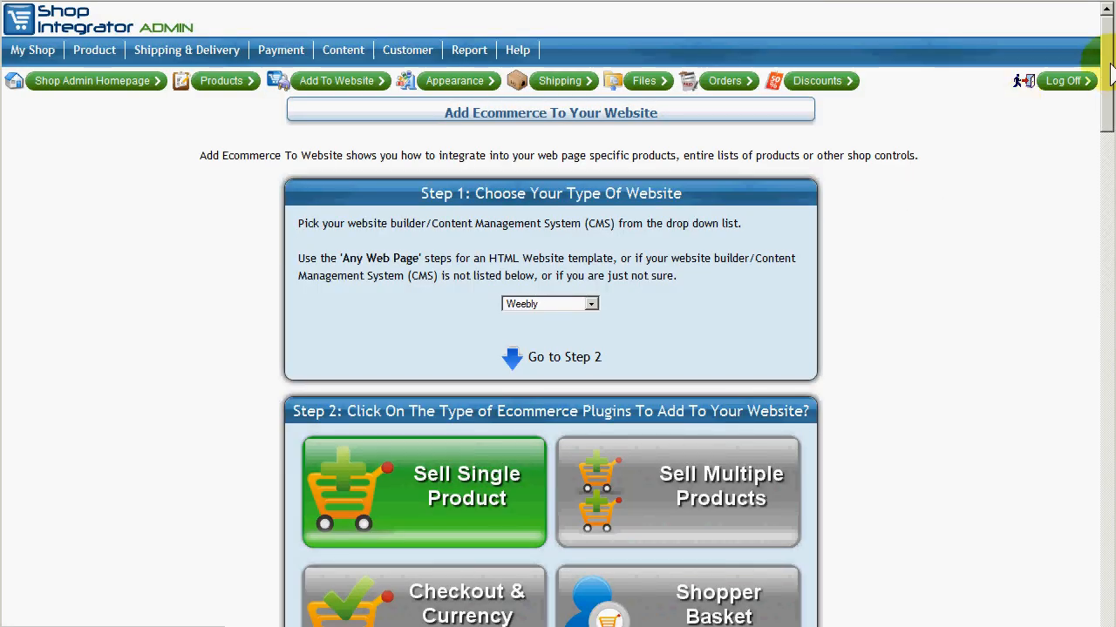
pyautogui.moveTo(1110, 73); pyautogui.dragTo(1108, 197)
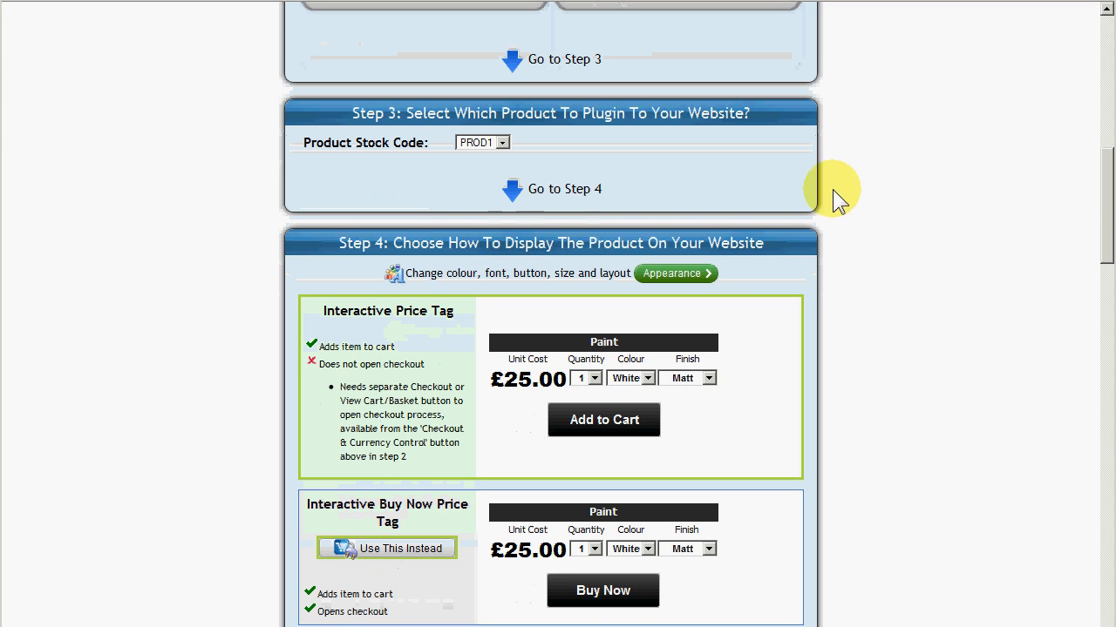
pyautogui.click(493, 144)
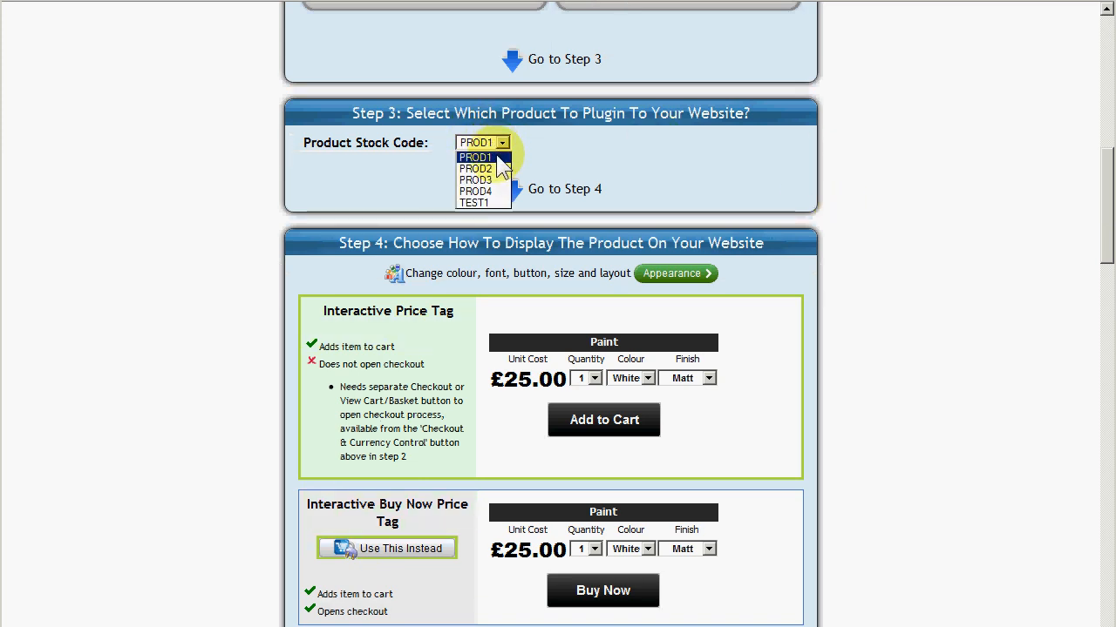
pyautogui.click(503, 143)
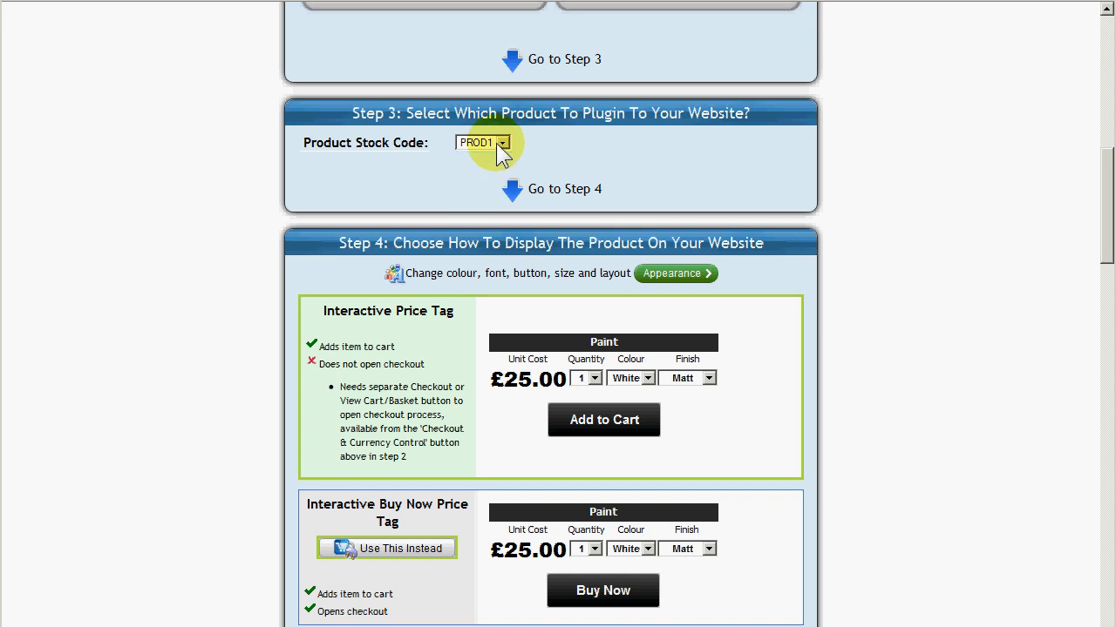
# Switch the product display to the Interactive Buy Now Price Tag and review the other display options.
pyautogui.scroll(-4, 637, 159)
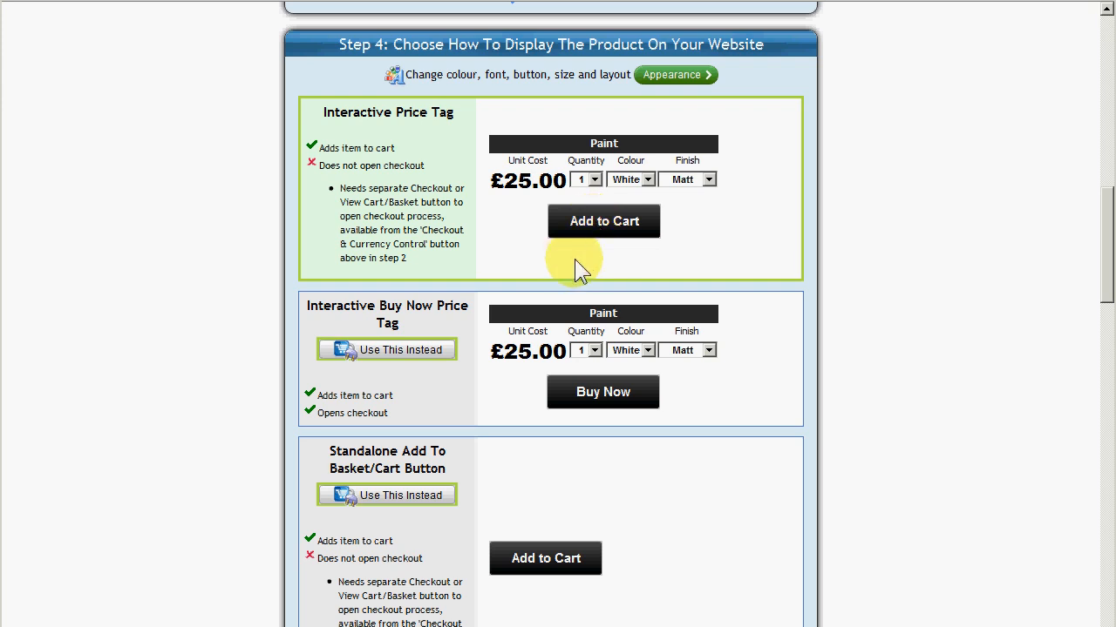
pyautogui.click(404, 349)
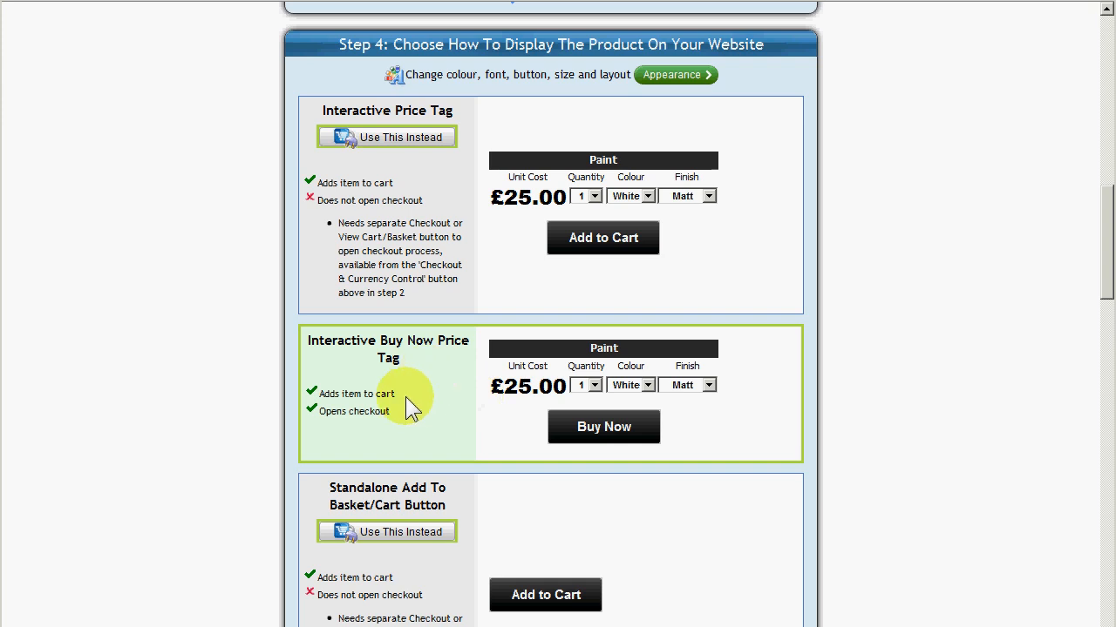
pyautogui.scroll(-1, 424, 392)
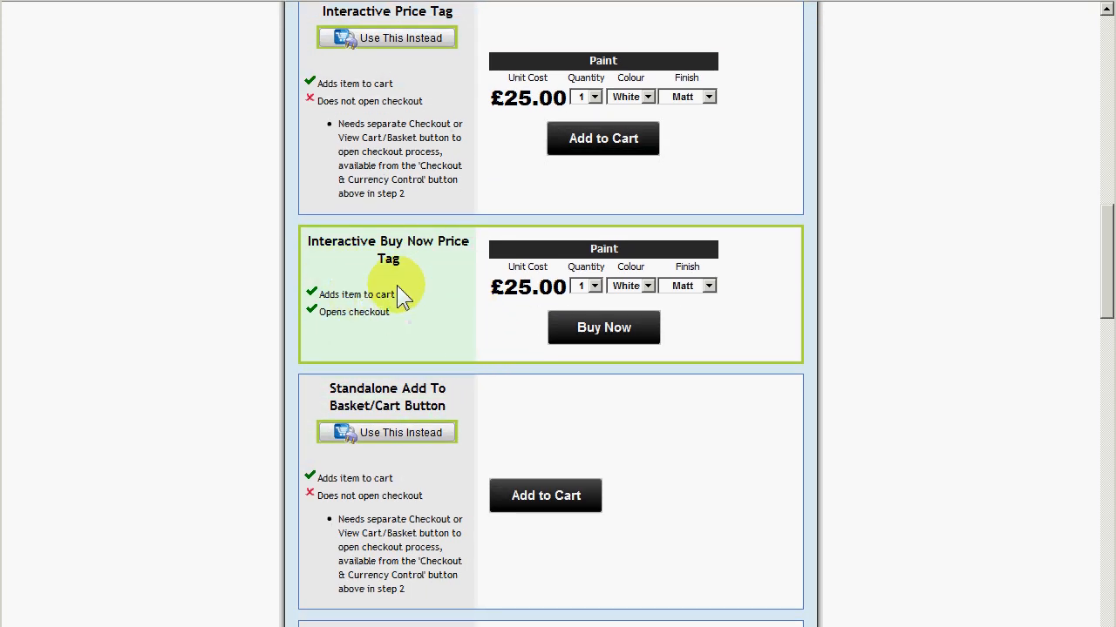
pyautogui.scroll(-4, 523, 279)
pyautogui.scroll(-3, 599, 293)
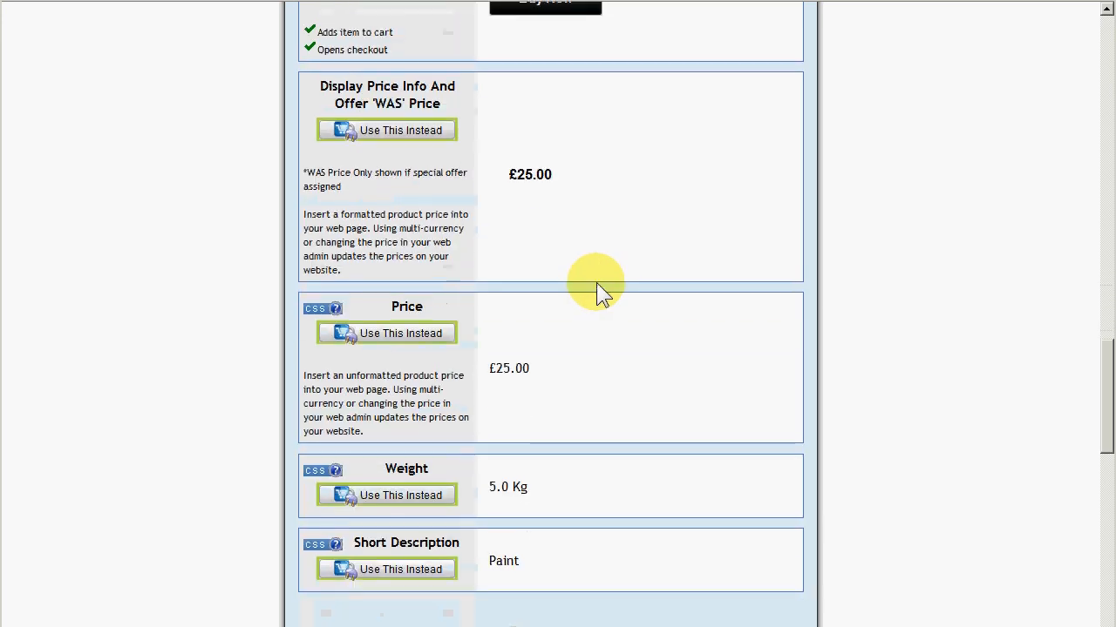
pyautogui.scroll(9, 598, 291)
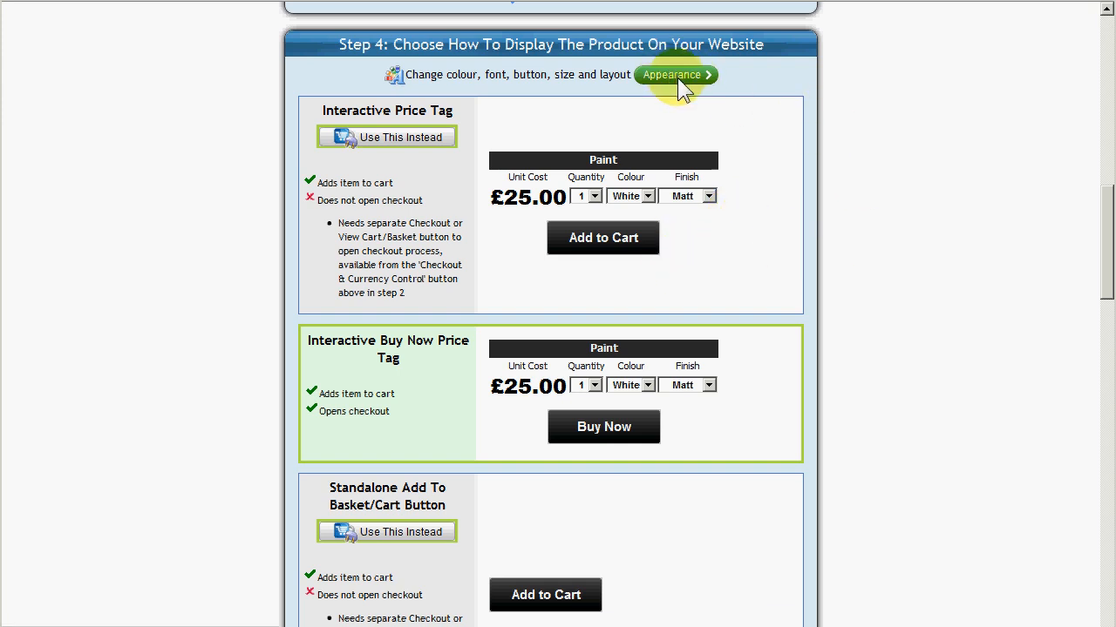
pyautogui.scroll(7, 672, 92)
pyautogui.scroll(3, 676, 109)
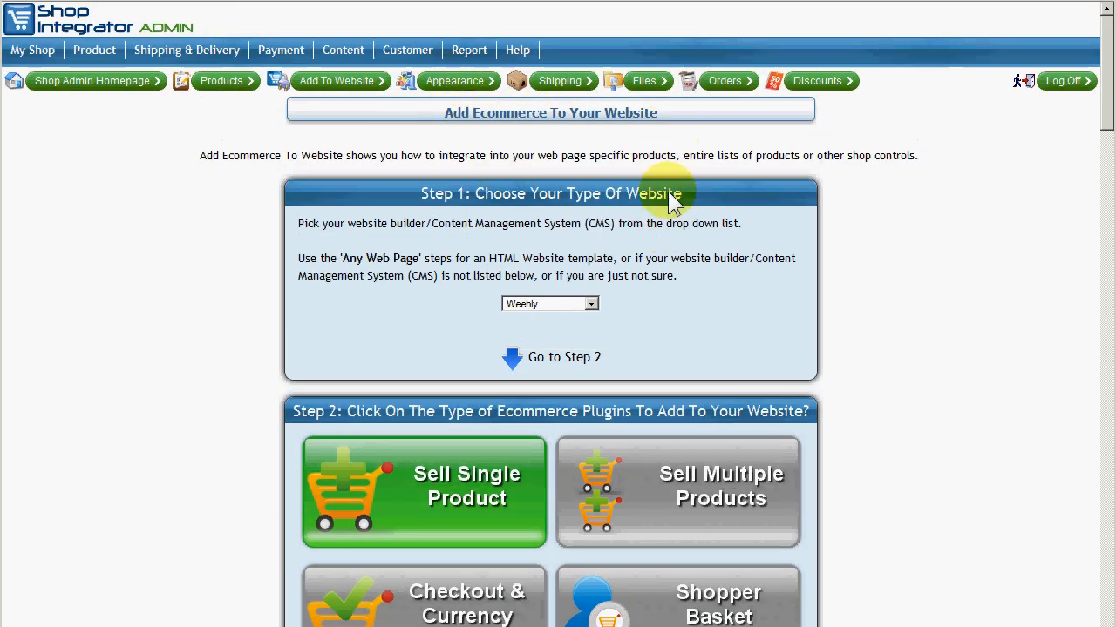
# Scroll through the display options and read the Step 5 Weebly integration instructions and script code.
pyautogui.scroll(-10, 746, 200)
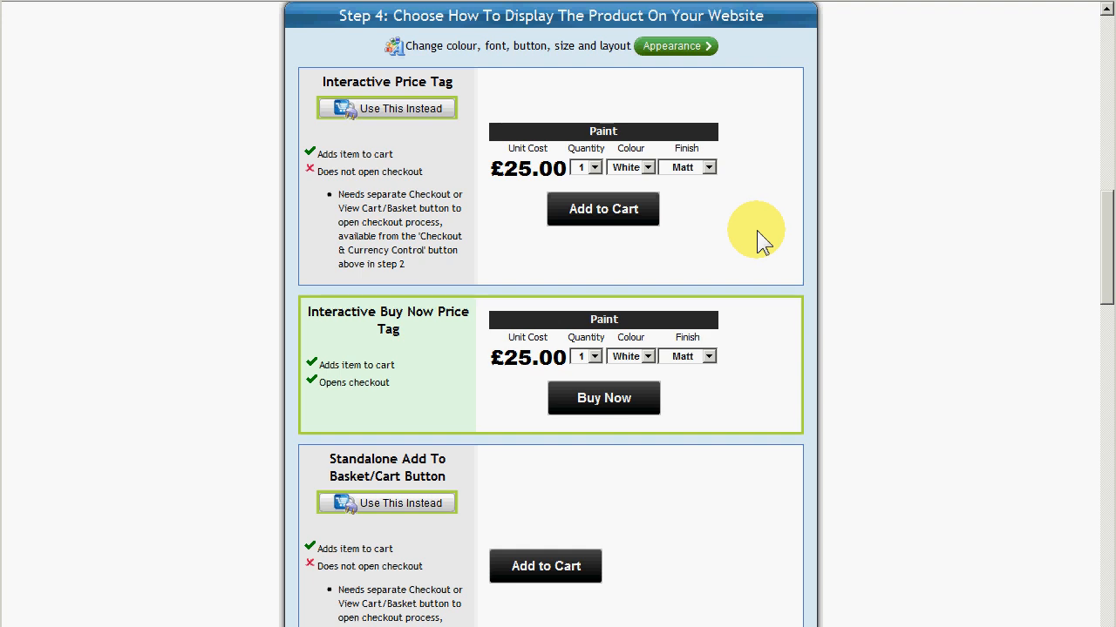
pyautogui.scroll(-3, 754, 232)
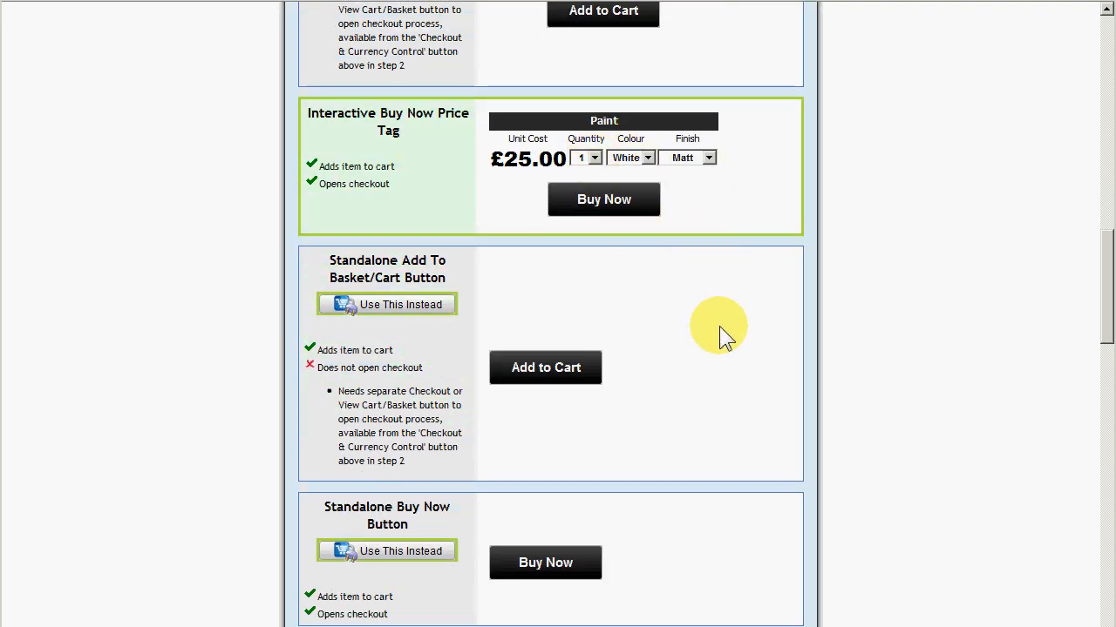
pyautogui.scroll(-7, 721, 288)
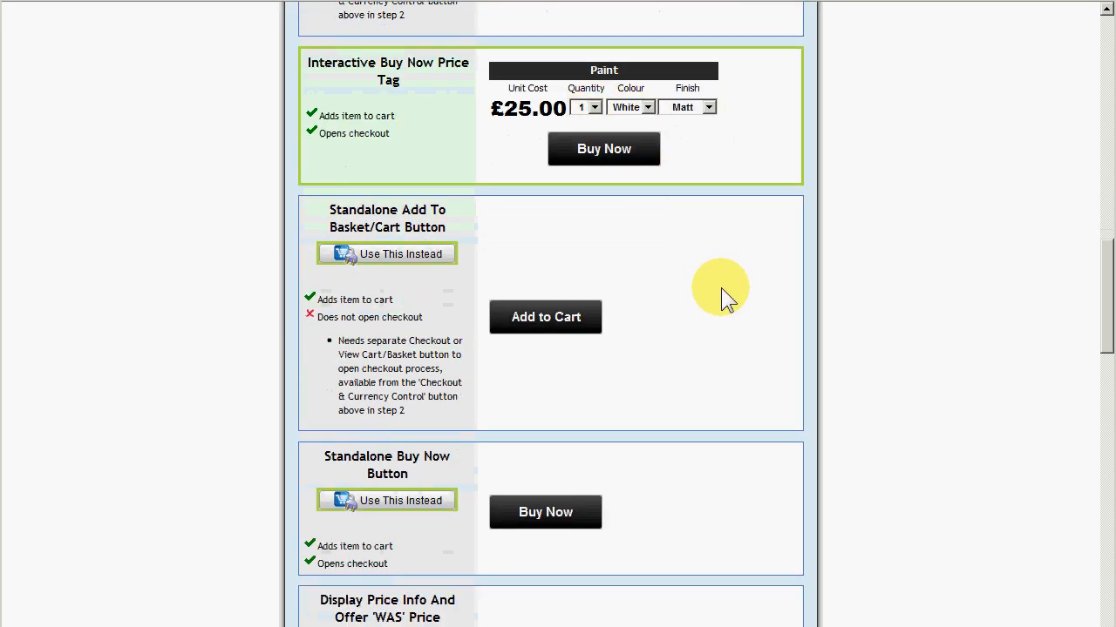
pyautogui.scroll(-4, 716, 287)
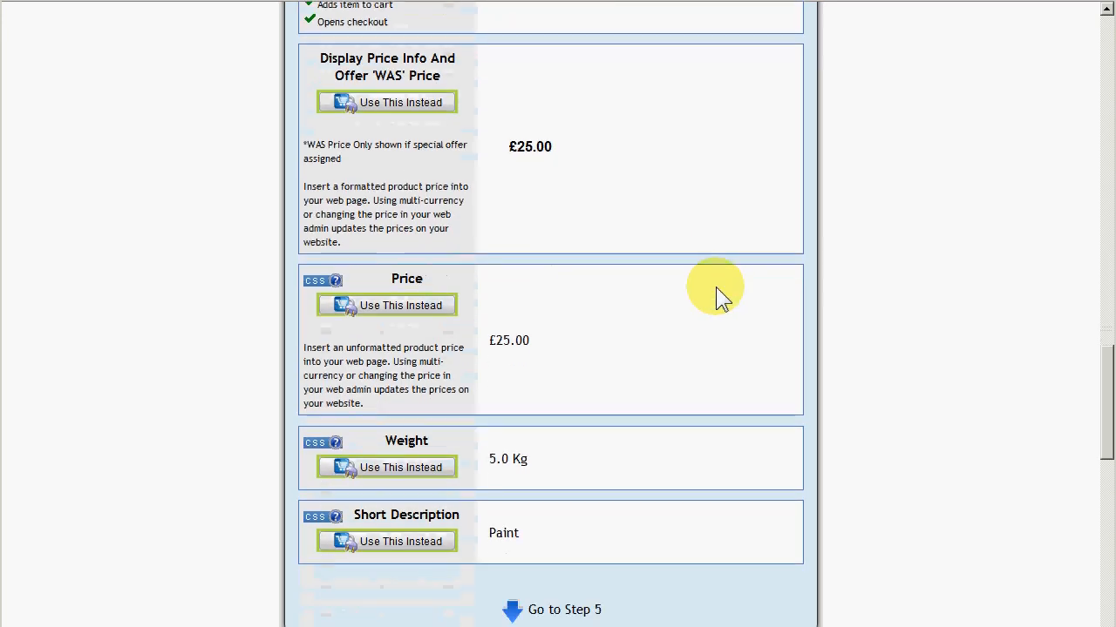
pyautogui.scroll(-2, 707, 281)
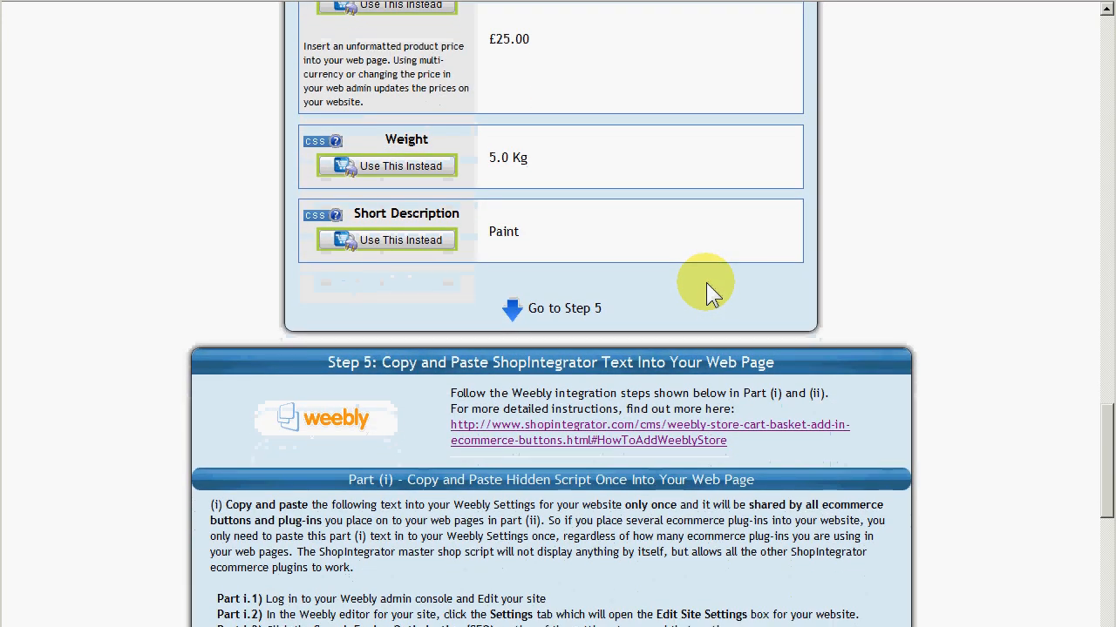
pyautogui.scroll(-2, 706, 281)
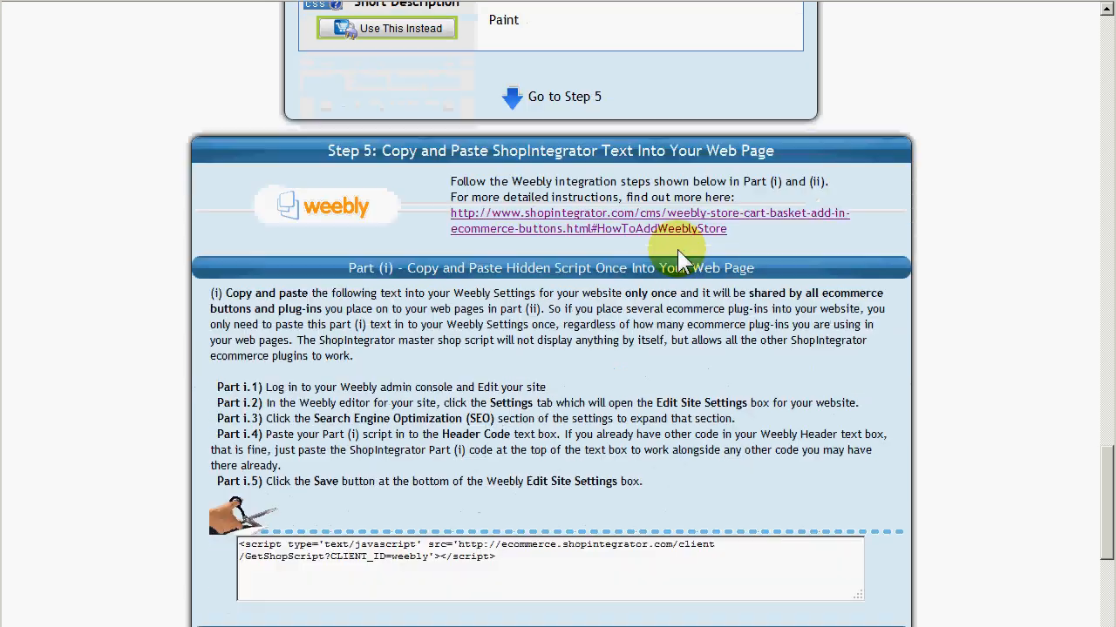
pyautogui.scroll(-1, 675, 249)
pyautogui.scroll(-1, 673, 249)
pyautogui.scroll(1, 672, 247)
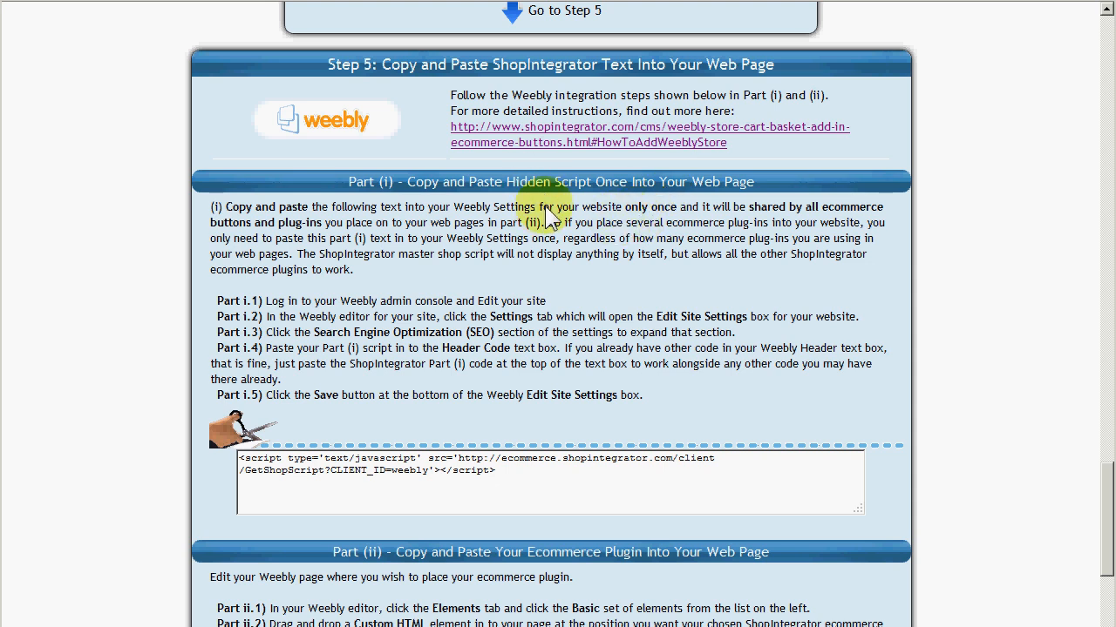
pyautogui.scroll(-3, 545, 196)
pyautogui.scroll(-5, 559, 193)
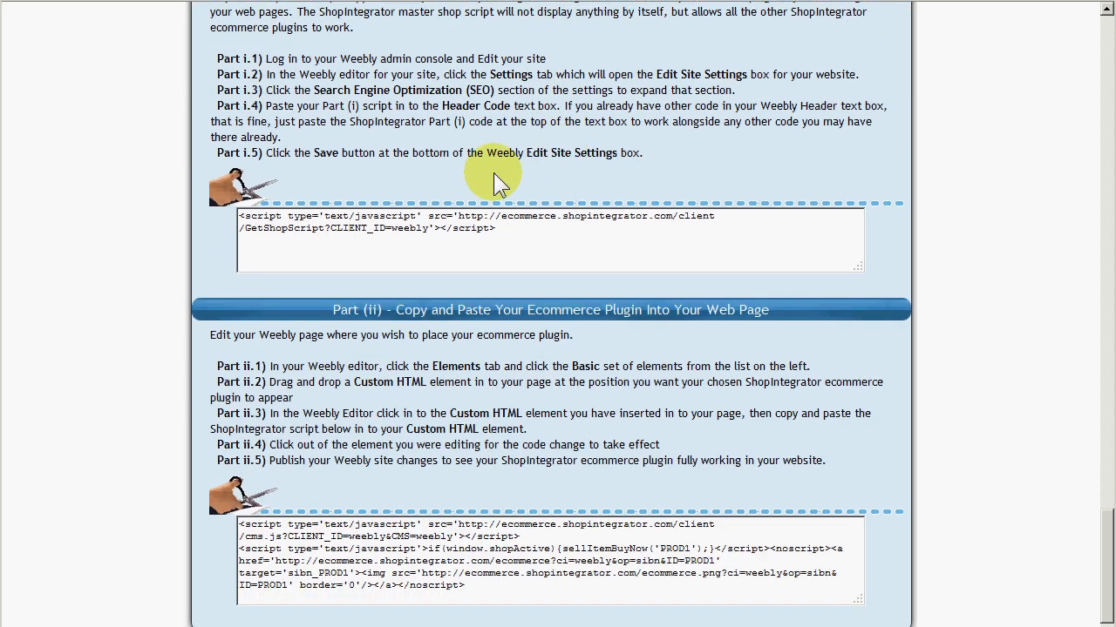
pyautogui.scroll(3, 366, 121)
pyautogui.scroll(3, 340, 113)
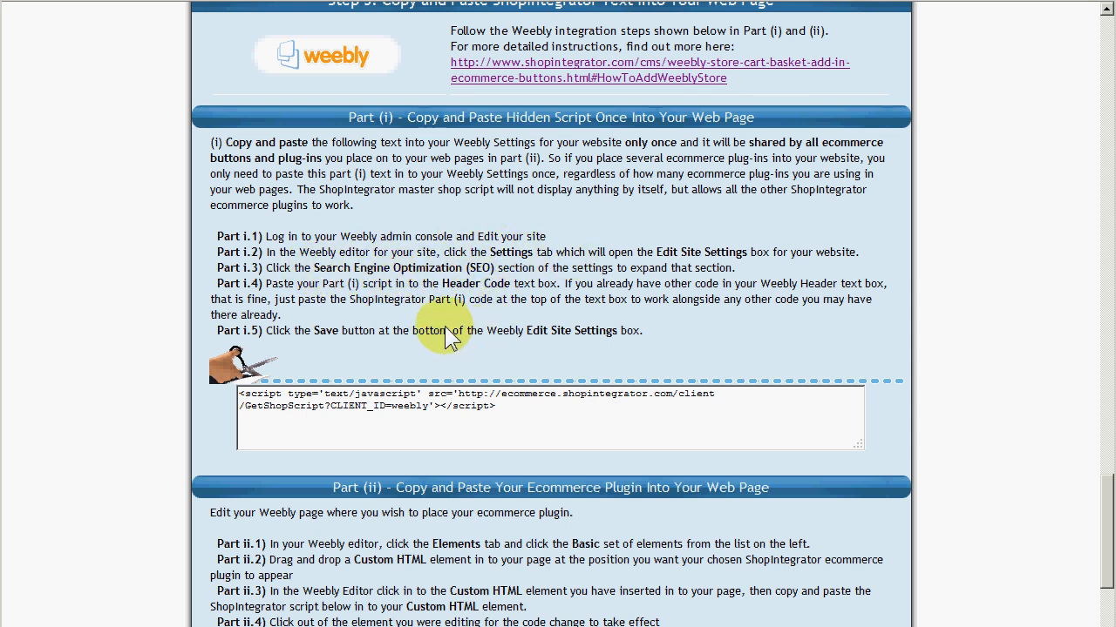
# Copy the Part (i) hidden script into the Weebly site's SEO Header Code setting and save the site settings.
pyautogui.click(523, 409)
pyautogui.hotkey('ctrl', 'c')
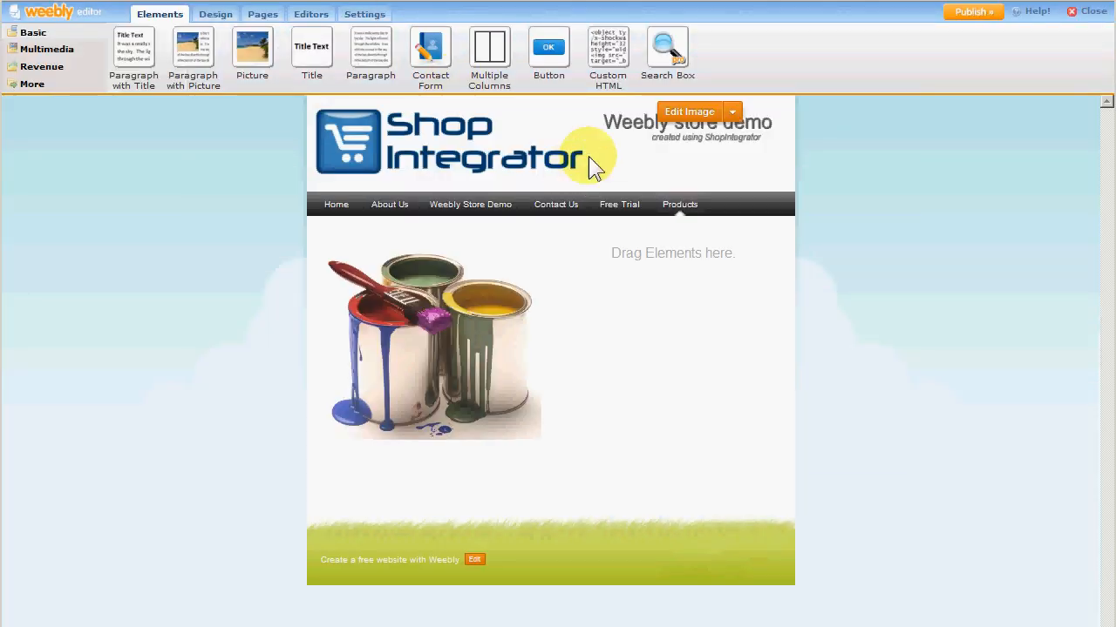
pyautogui.click(358, 15)
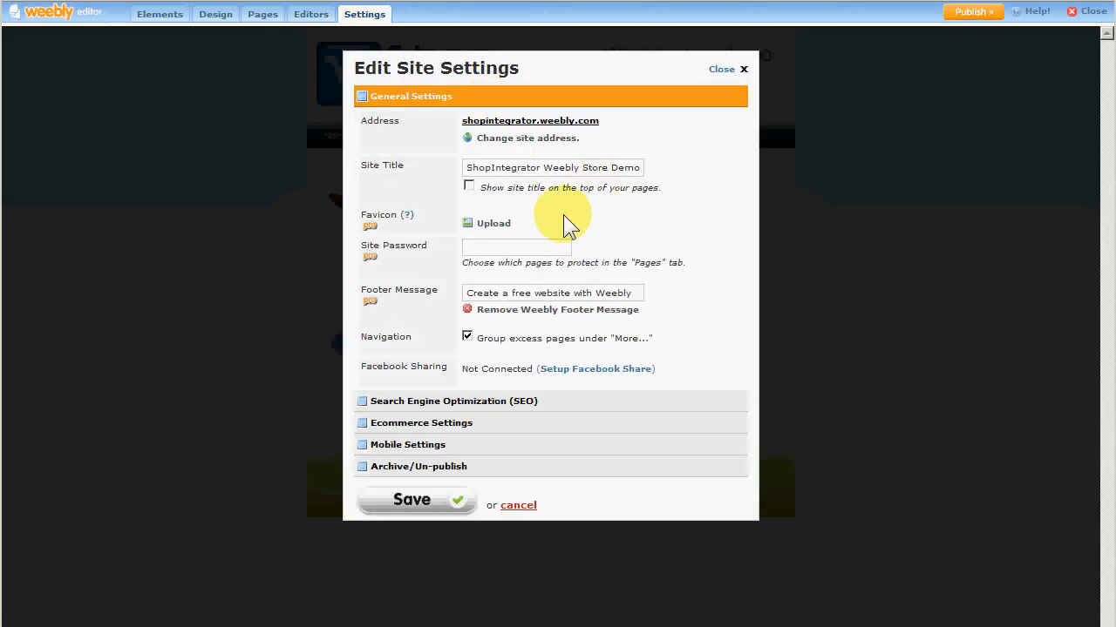
pyautogui.click(452, 403)
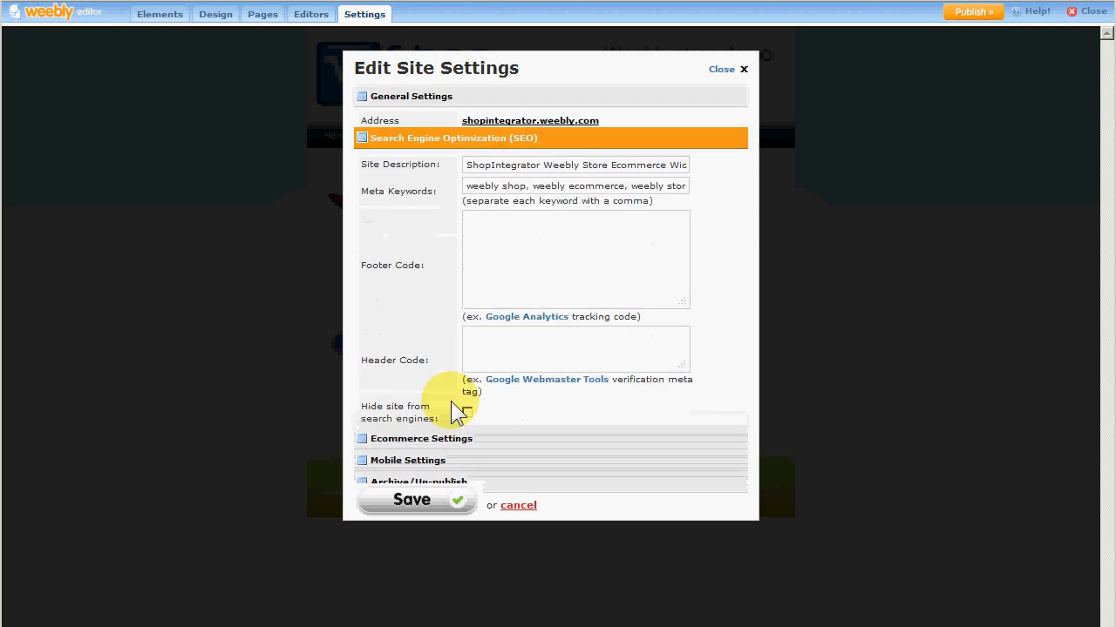
pyautogui.click(521, 340)
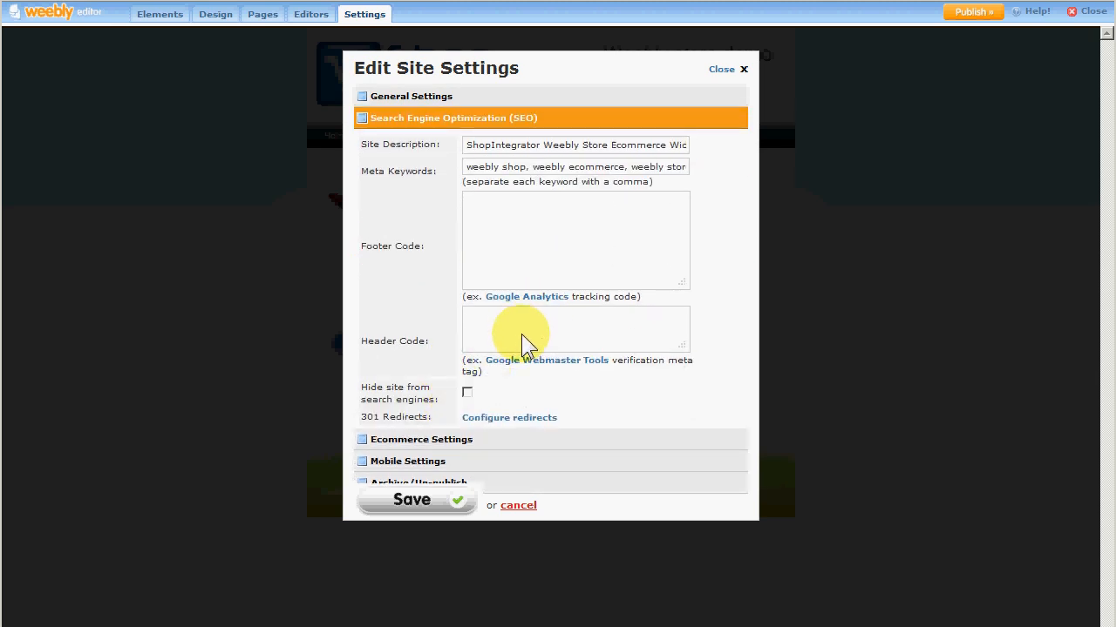
pyautogui.hotkey('ctrl', 'v')
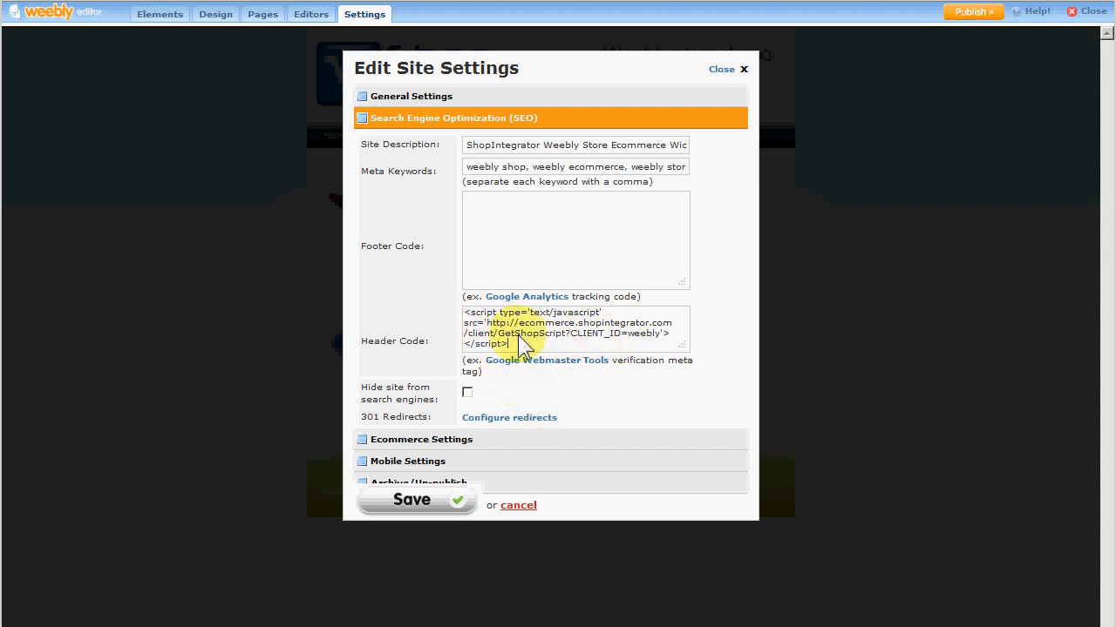
pyautogui.click(417, 500)
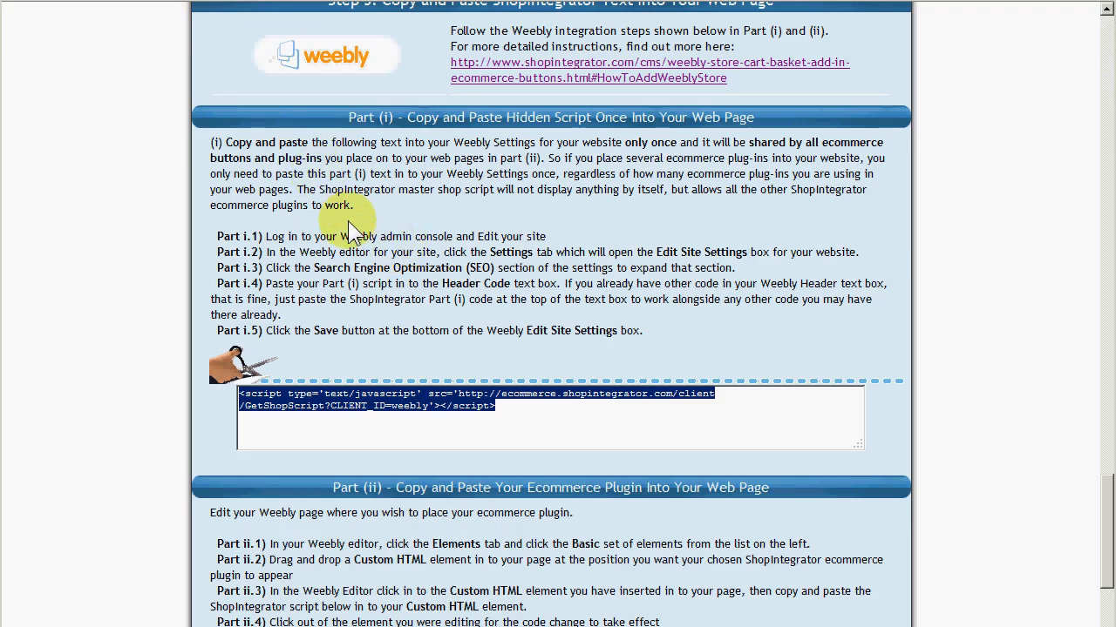
# Review the Part (ii) instructions and ecommerce plugin code for the Weebly page.
pyautogui.click(589, 343)
pyautogui.scroll(-2, 589, 342)
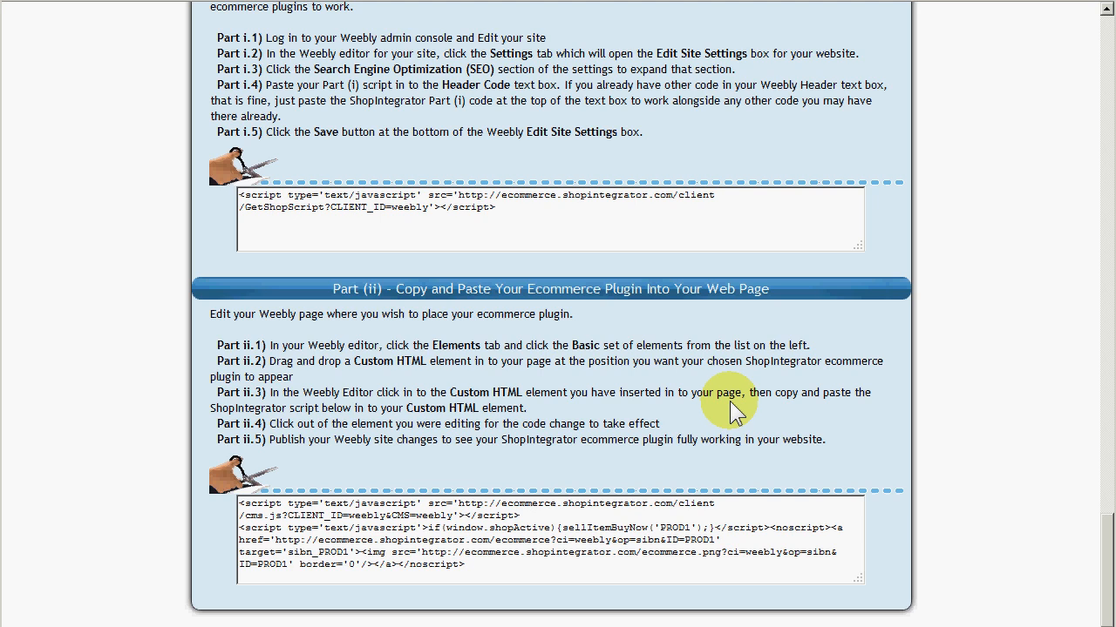
pyautogui.scroll(15, 732, 401)
pyautogui.scroll(5, 738, 386)
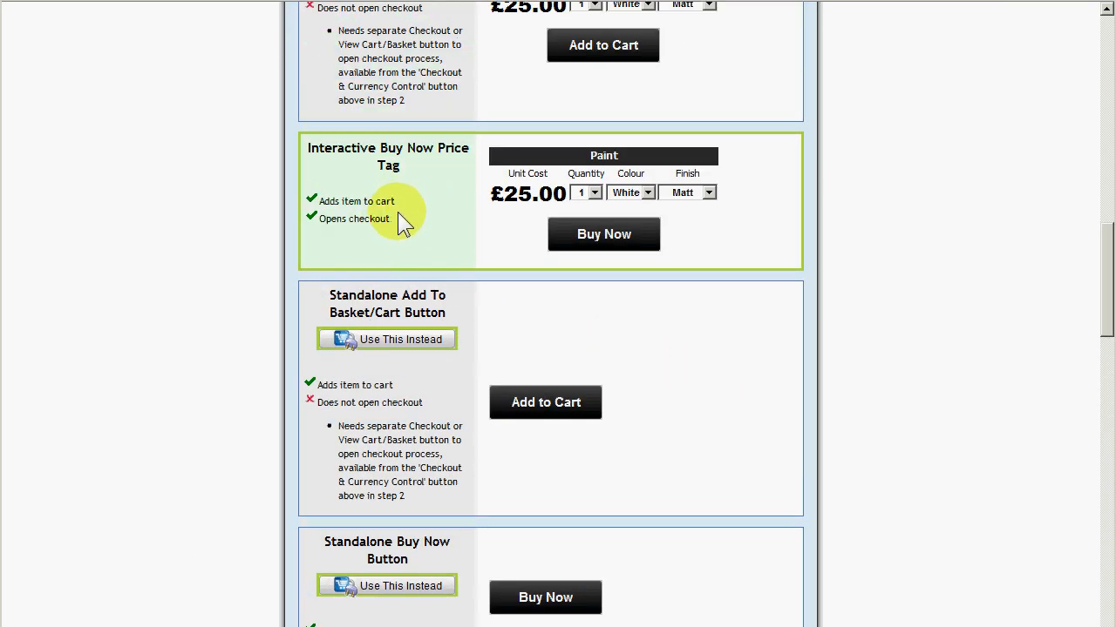
pyautogui.scroll(-20, 578, 312)
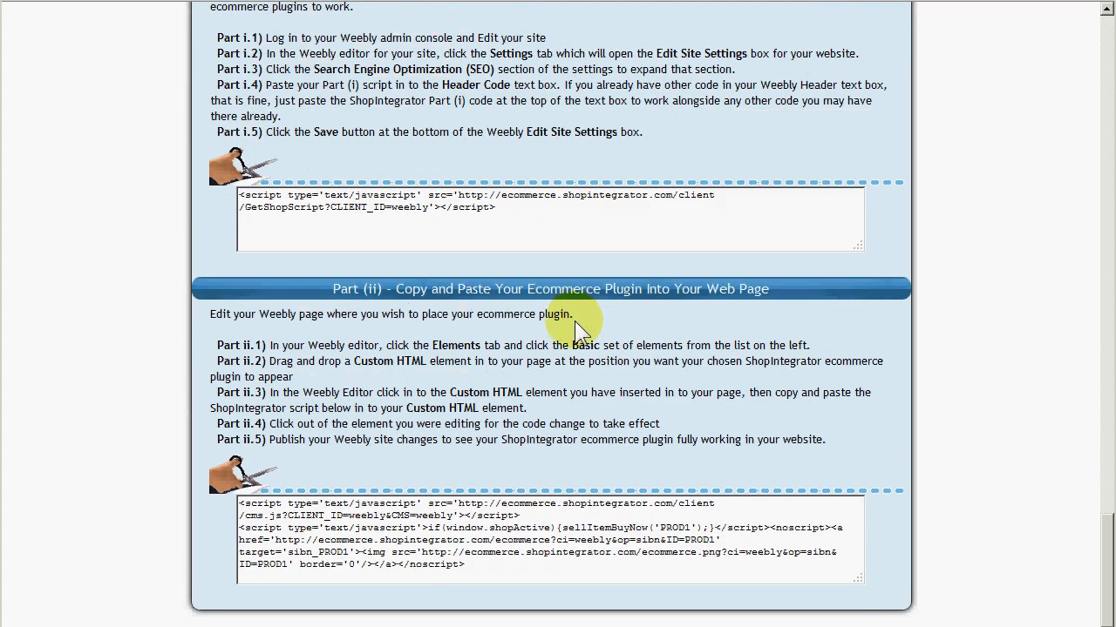
# Copy the Part (ii) plugin code and paste it into a Custom HTML element placed beside the paint image on the Products page.
pyautogui.click(522, 565)
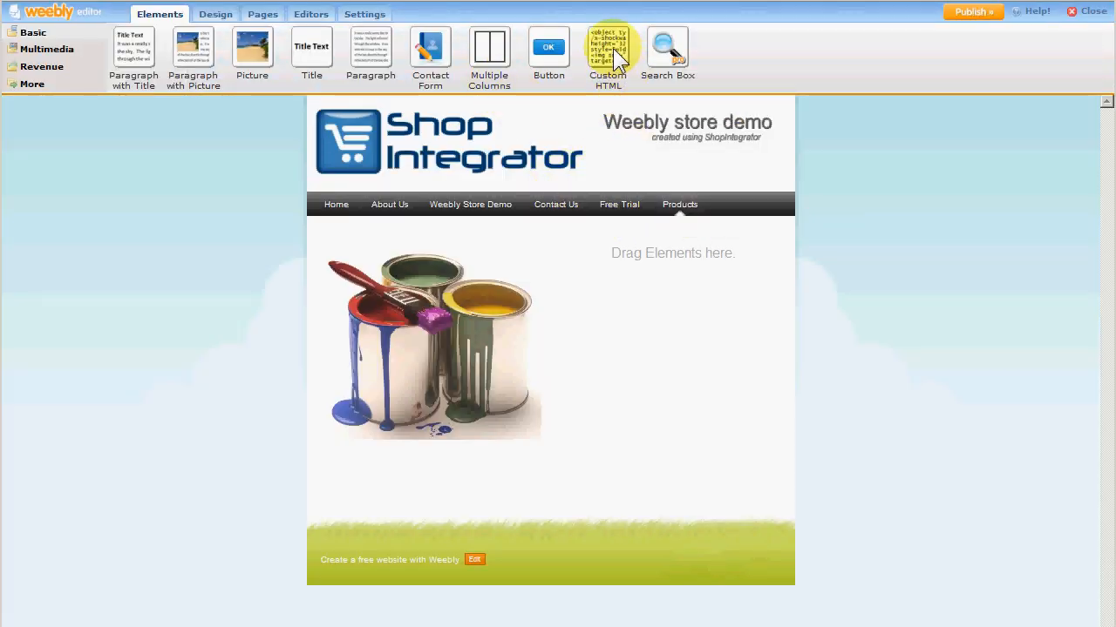
pyautogui.moveTo(614, 45); pyautogui.dragTo(637, 256)
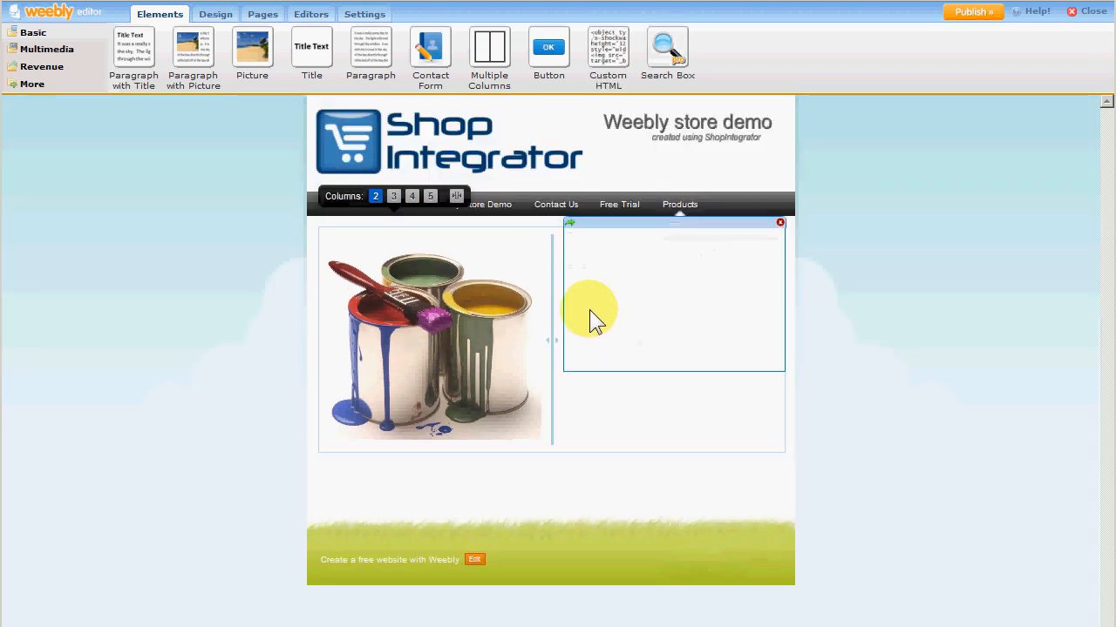
pyautogui.click(582, 250)
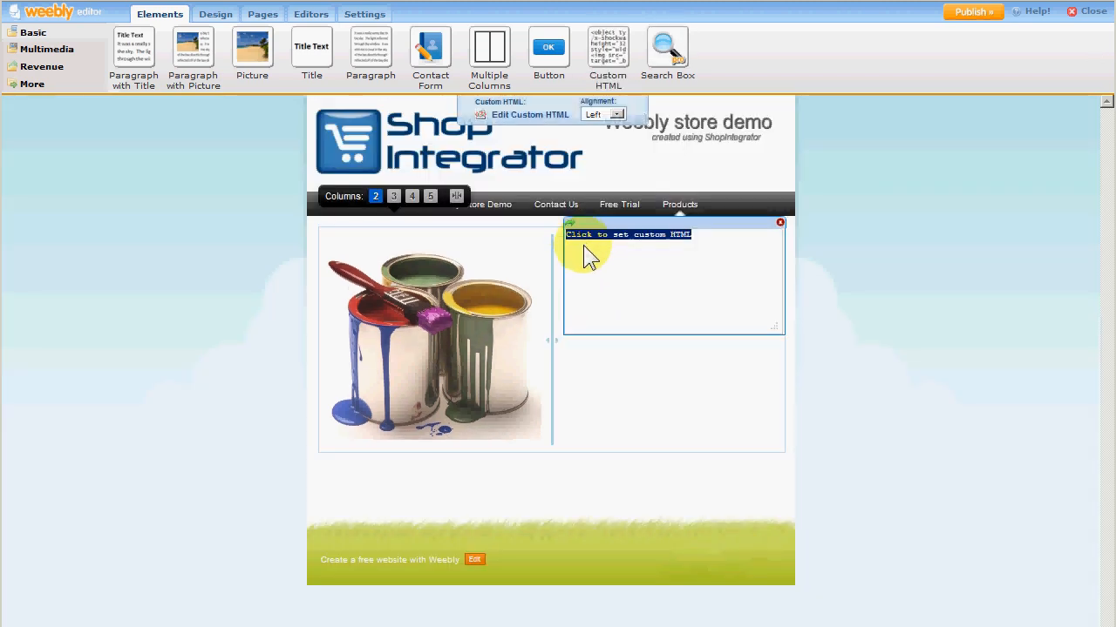
pyautogui.write("<script type='text/javascript'>if(window.shopActive){sellItemBuyNow('PROD1');}</script><noscript><a href='http://ecommerce.shopintegrator.com/ecommerce?ci=weebly&cp=sibn&ID=PROD1' target='sibn_PROD1'><img src='http://ecommerce.shopintegrator.com/ecommerce.png?ci=weebly&cp=sibn&ID=PROD1' border='0'/></a></noscript>")
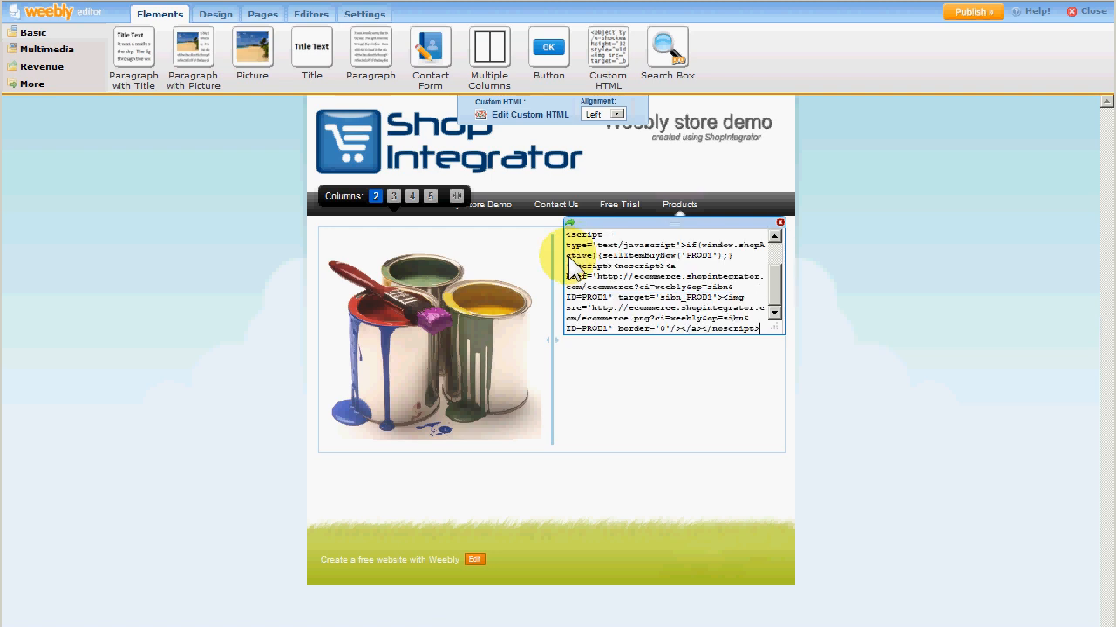
pyautogui.click(621, 395)
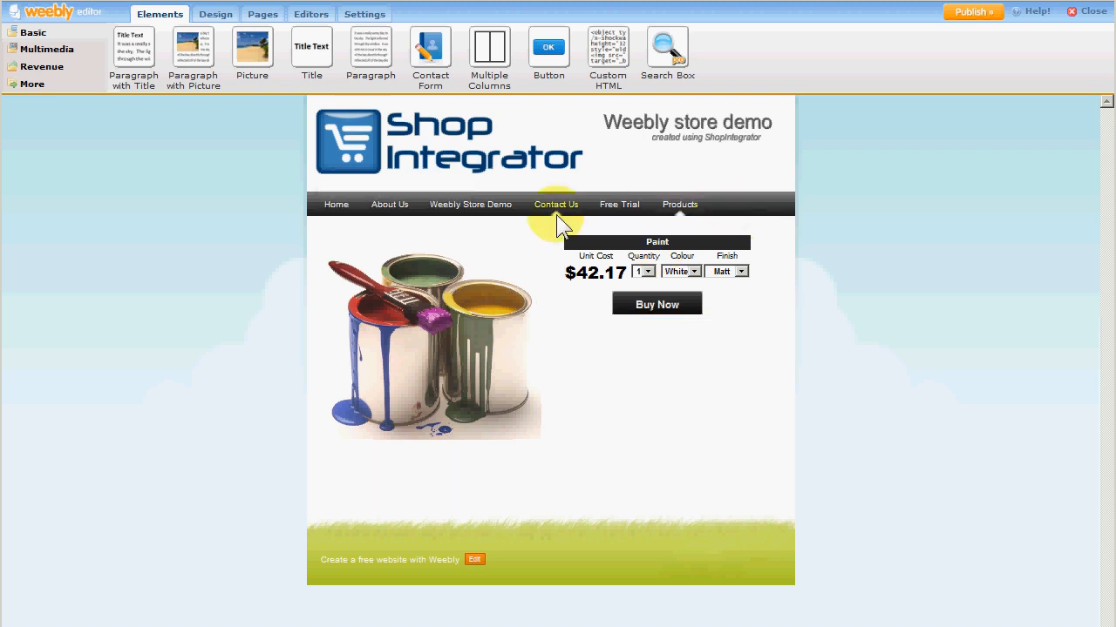
# Add a two-column Multiple Columns element above the paint image on the Products page.
pyautogui.moveTo(473, 136)
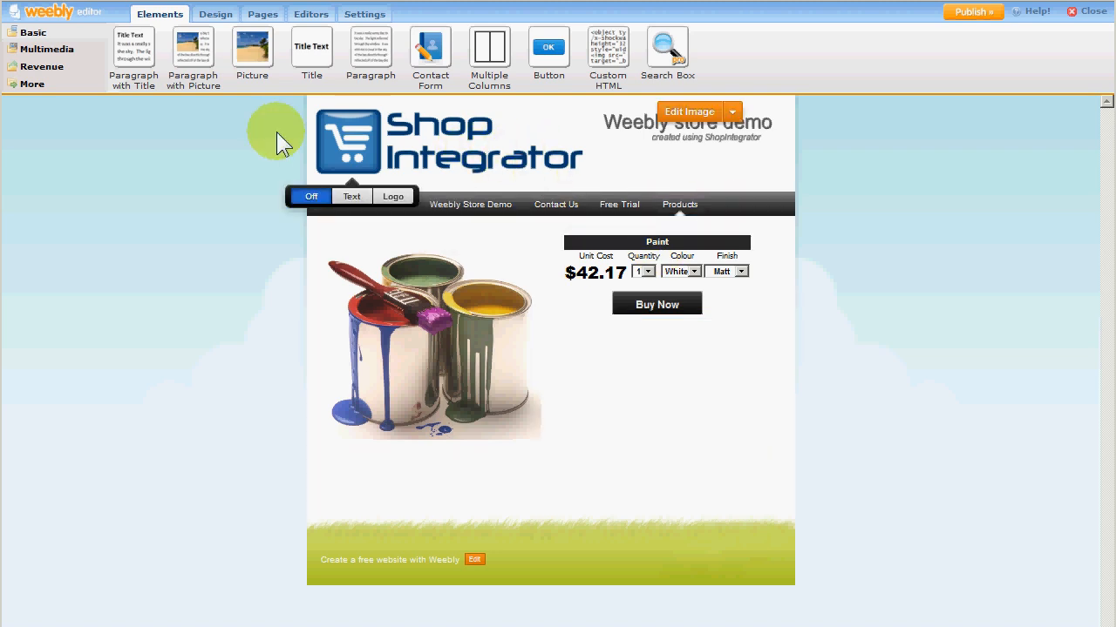
pyautogui.moveTo(495, 58); pyautogui.dragTo(524, 235)
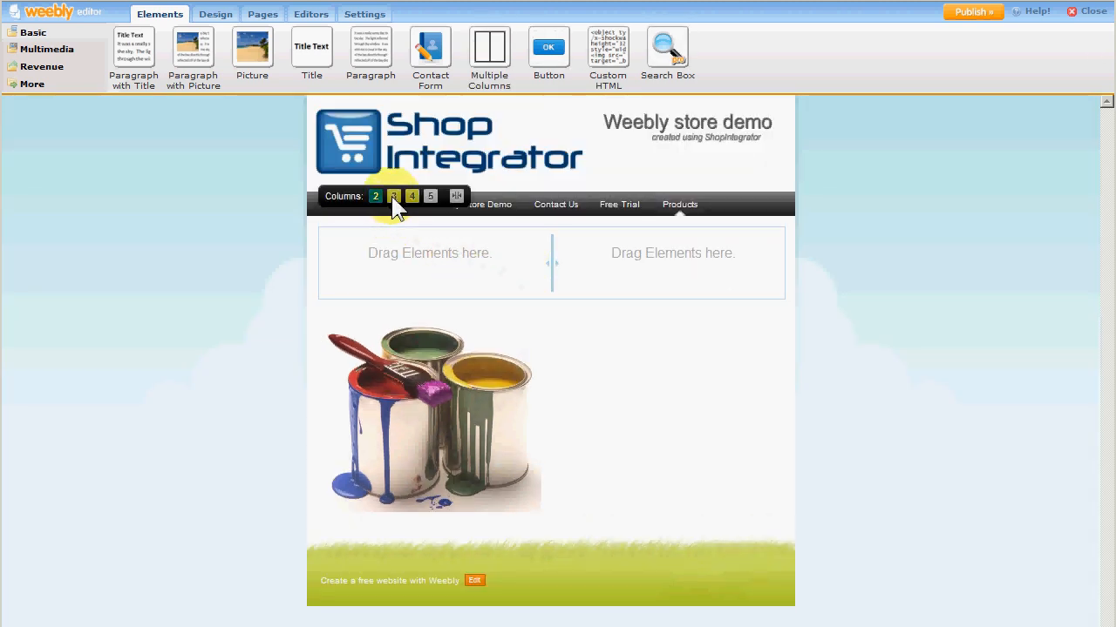
# Switch the Multiple Columns element above the paint image to three columns.
pyautogui.click(393, 197)
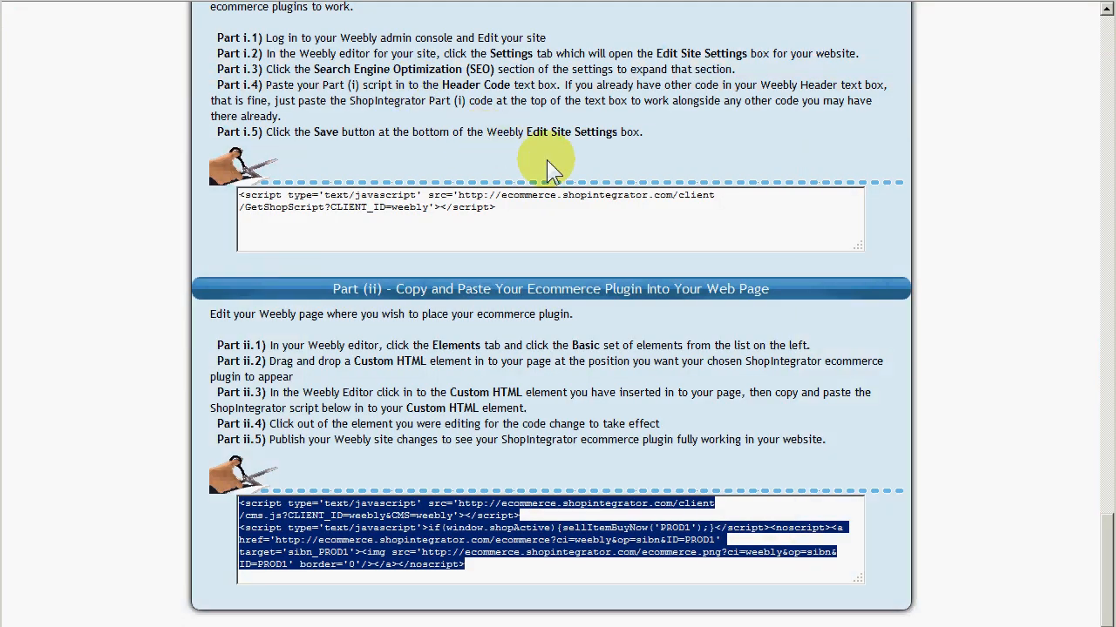
# Choose the Checkout & Currency Controls plugin type and copy the View Basket/Cart Button's Part (ii) plugin code.
pyautogui.scroll(10, 561, 166)
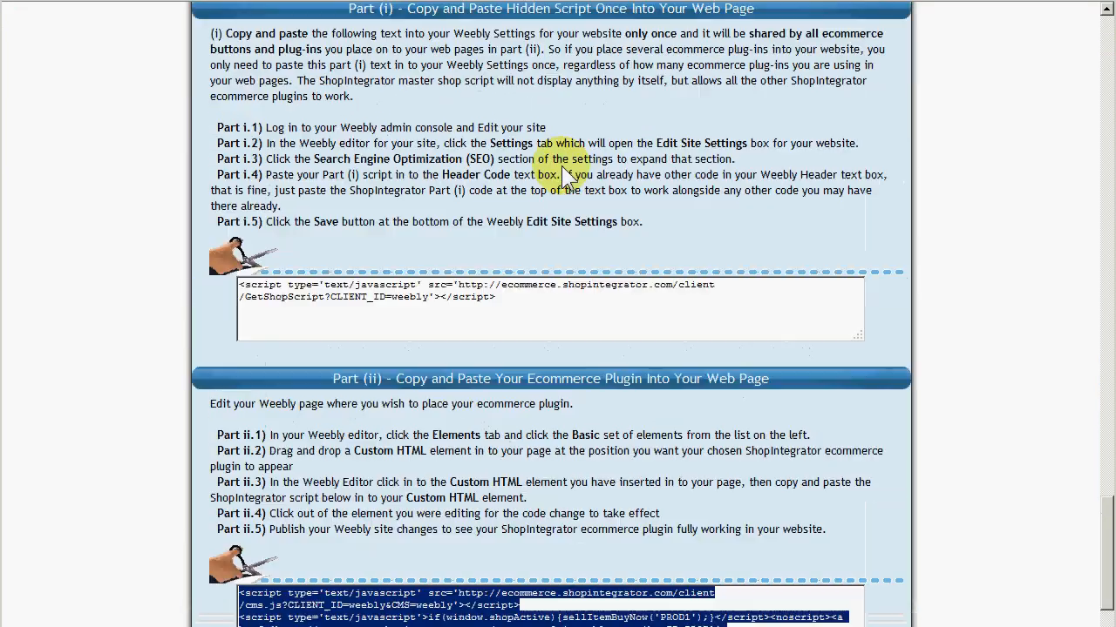
pyautogui.scroll(20, 561, 166)
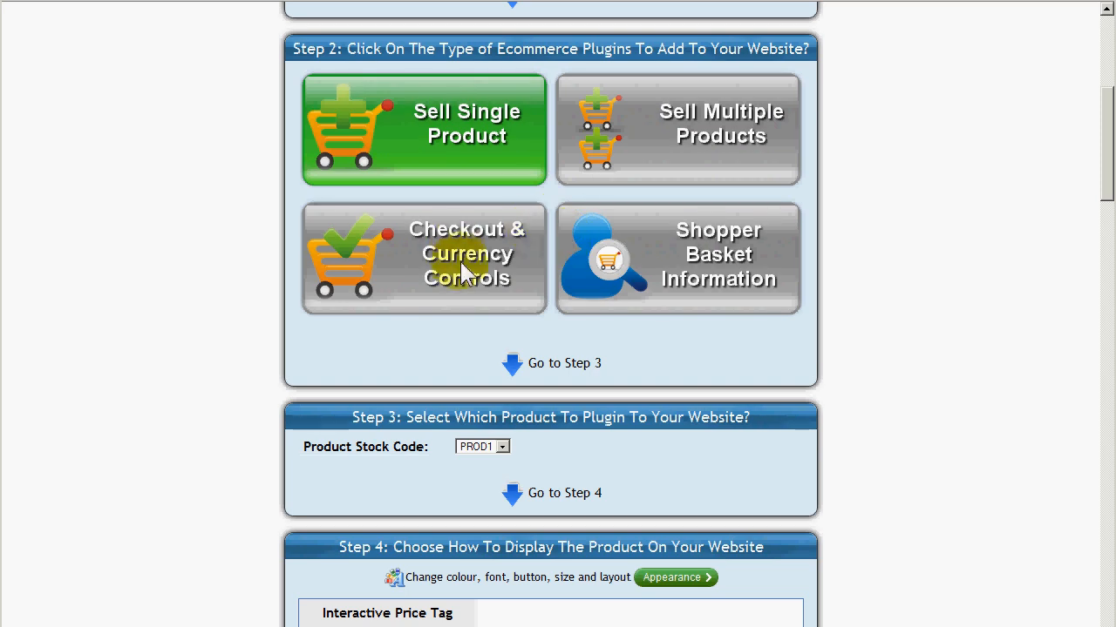
pyautogui.click(465, 275)
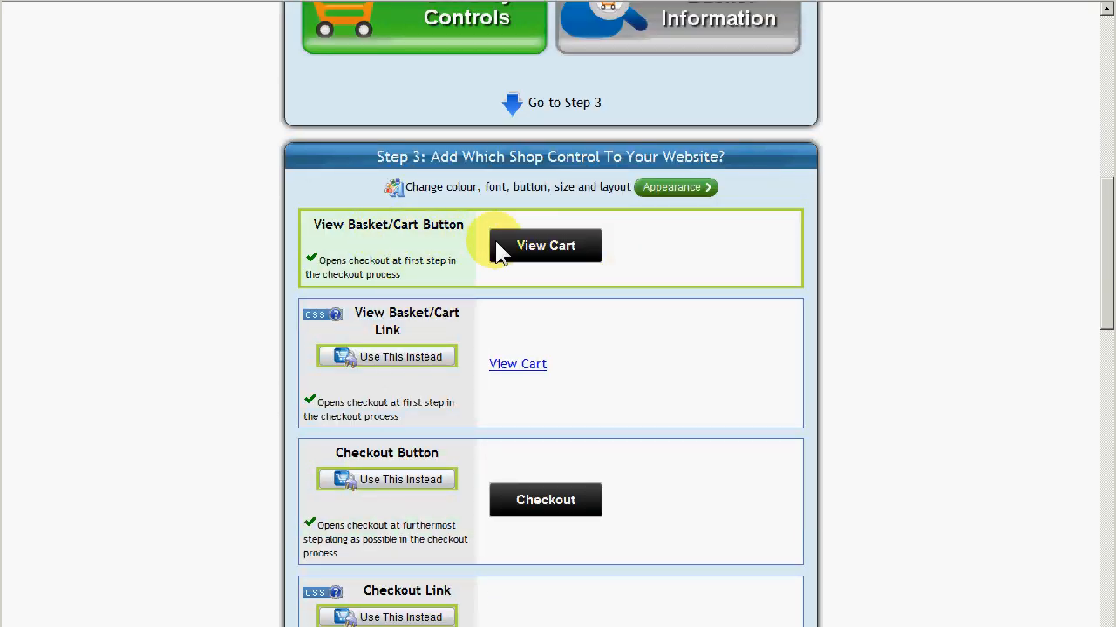
pyautogui.scroll(-2, 618, 274)
pyautogui.scroll(-15, 618, 273)
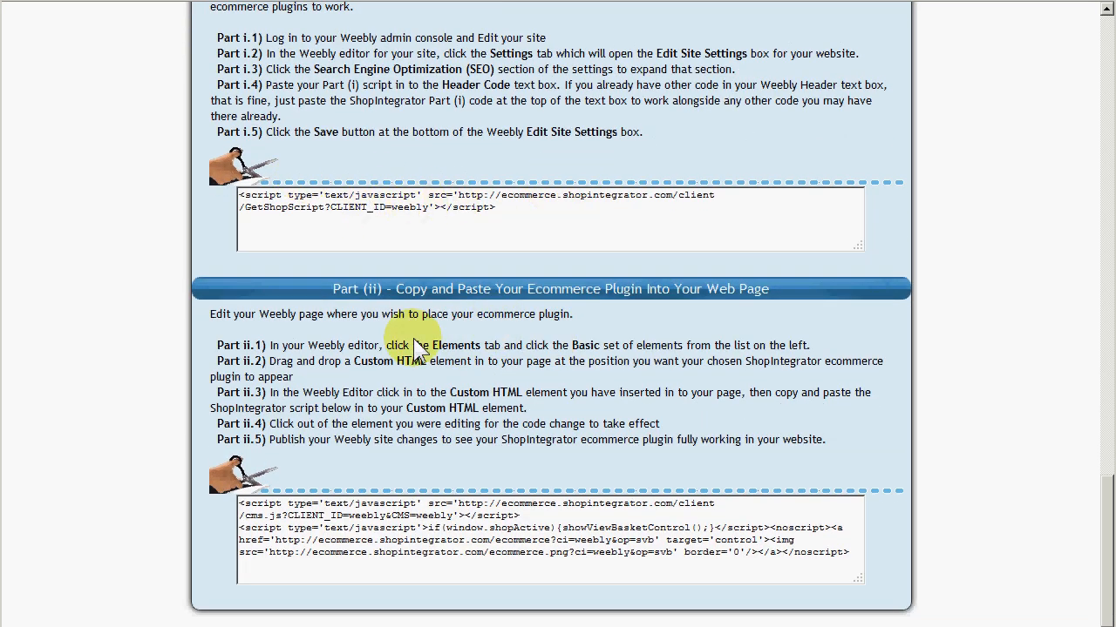
pyautogui.click(550, 558)
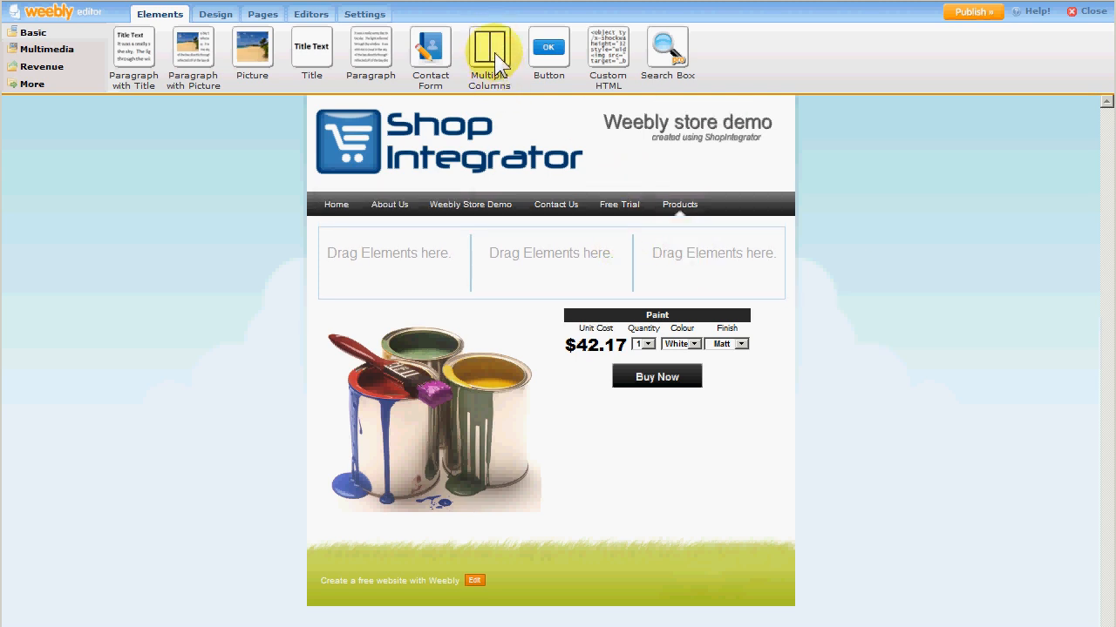
# Place a Custom HTML element in the third column and paste the View Cart plugin code into it.
pyautogui.moveTo(601, 56); pyautogui.dragTo(702, 258)
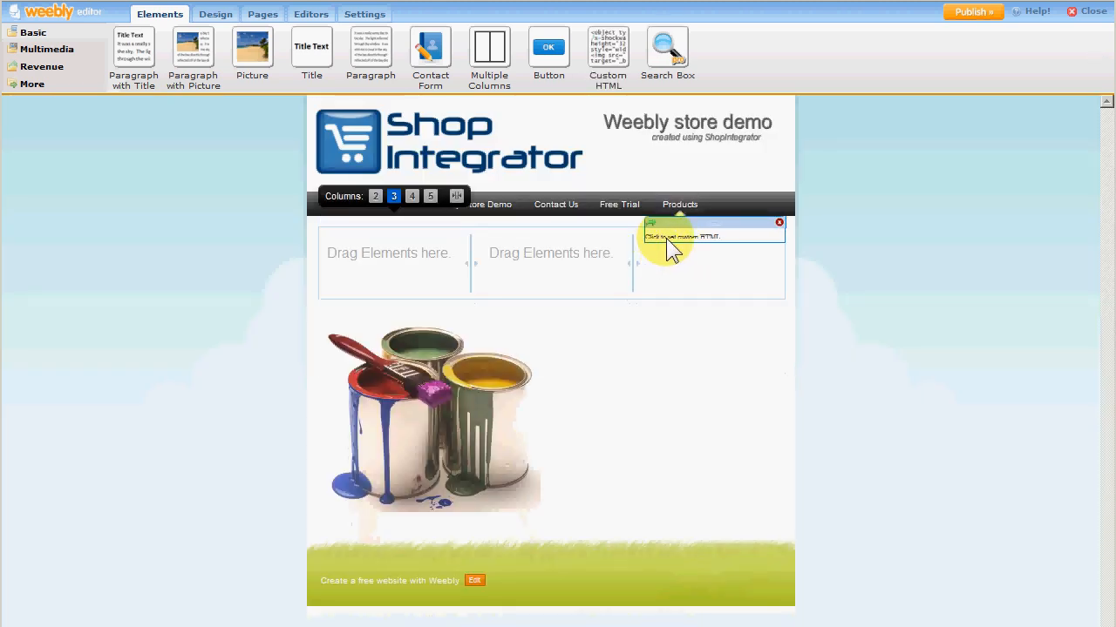
pyautogui.hotkey('ctrl', 'v')
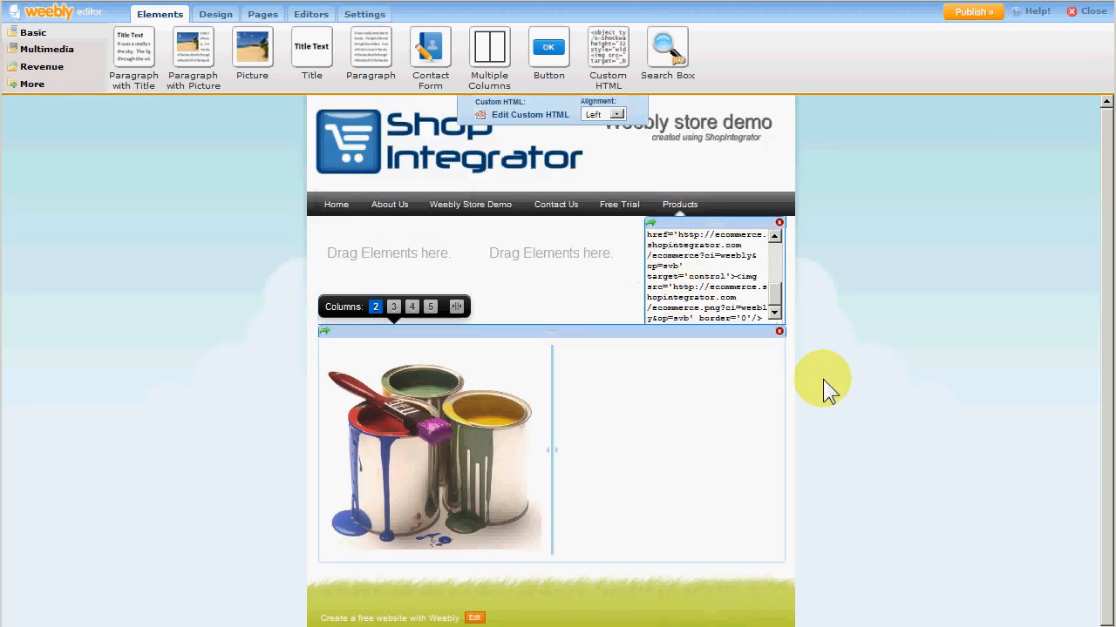
pyautogui.click(900, 353)
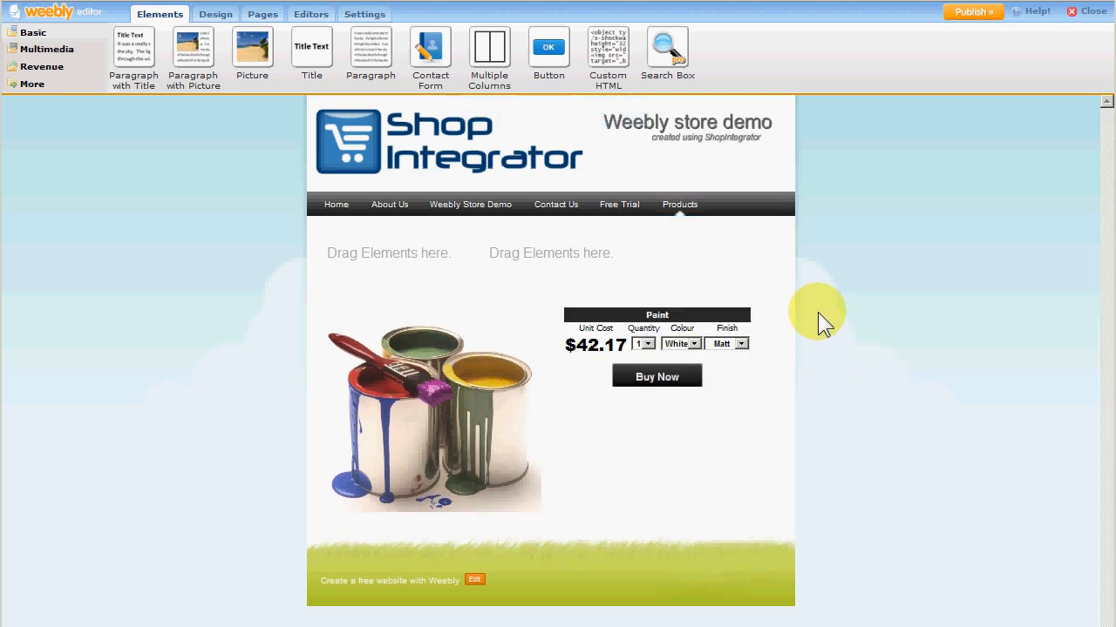
pyautogui.moveTo(788, 288)
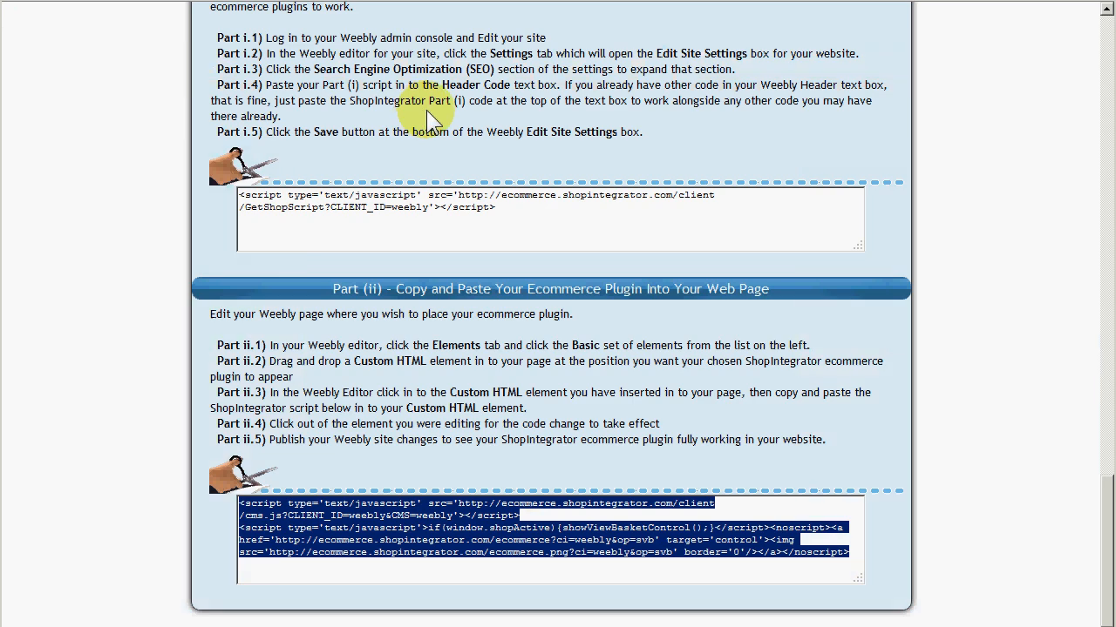
# Choose the Checkout Button control instead and copy its Part (ii) plugin code.
pyautogui.scroll(15, 422, 113)
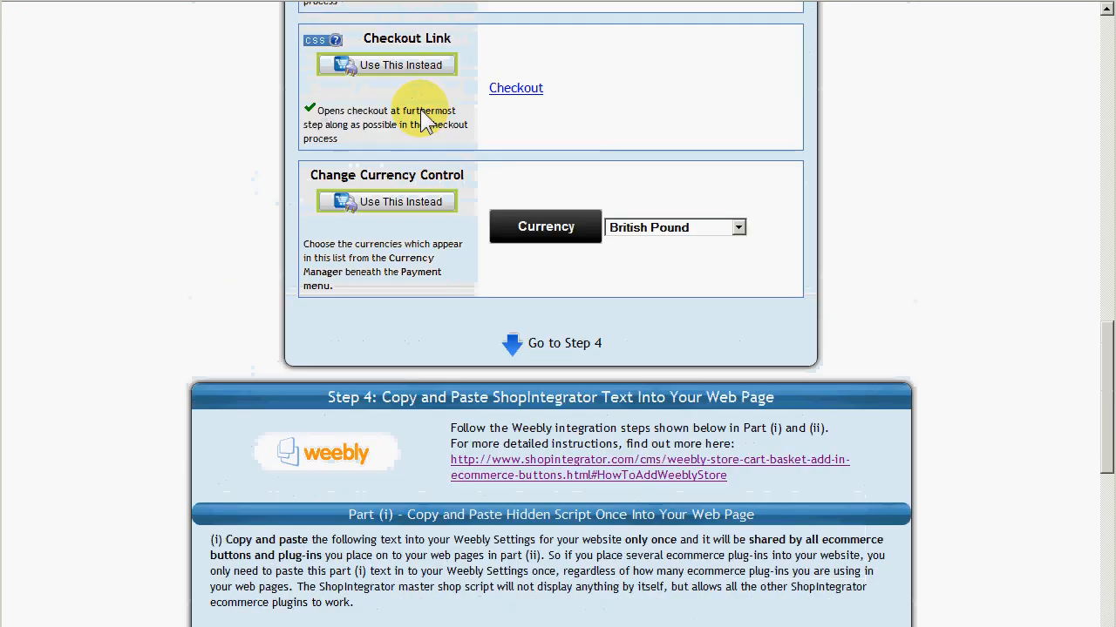
pyautogui.scroll(4, 452, 132)
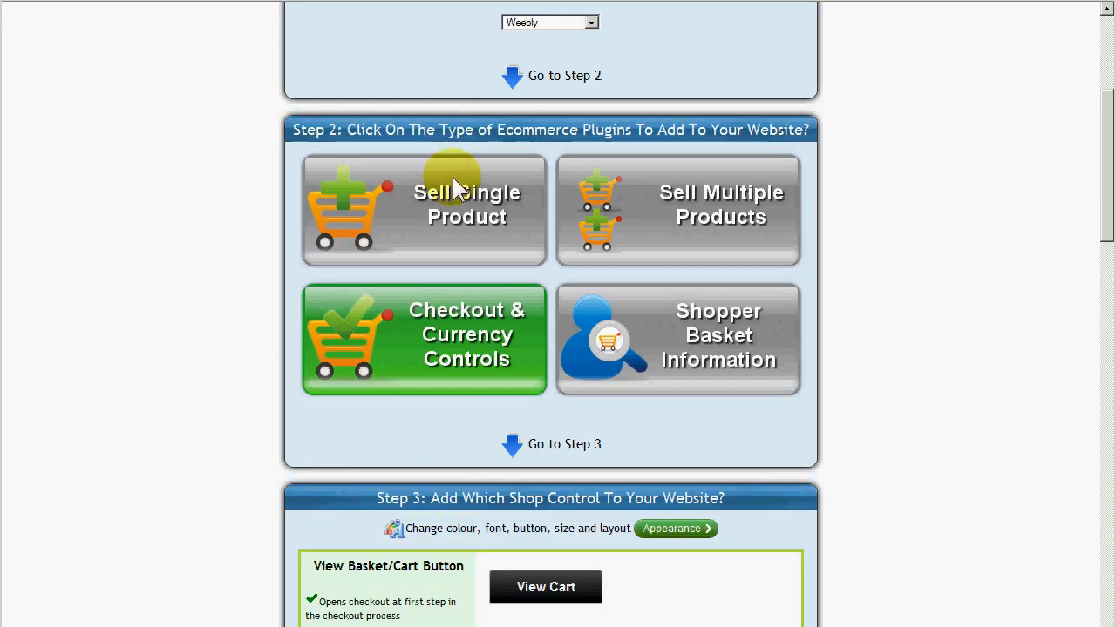
pyautogui.scroll(-5, 517, 244)
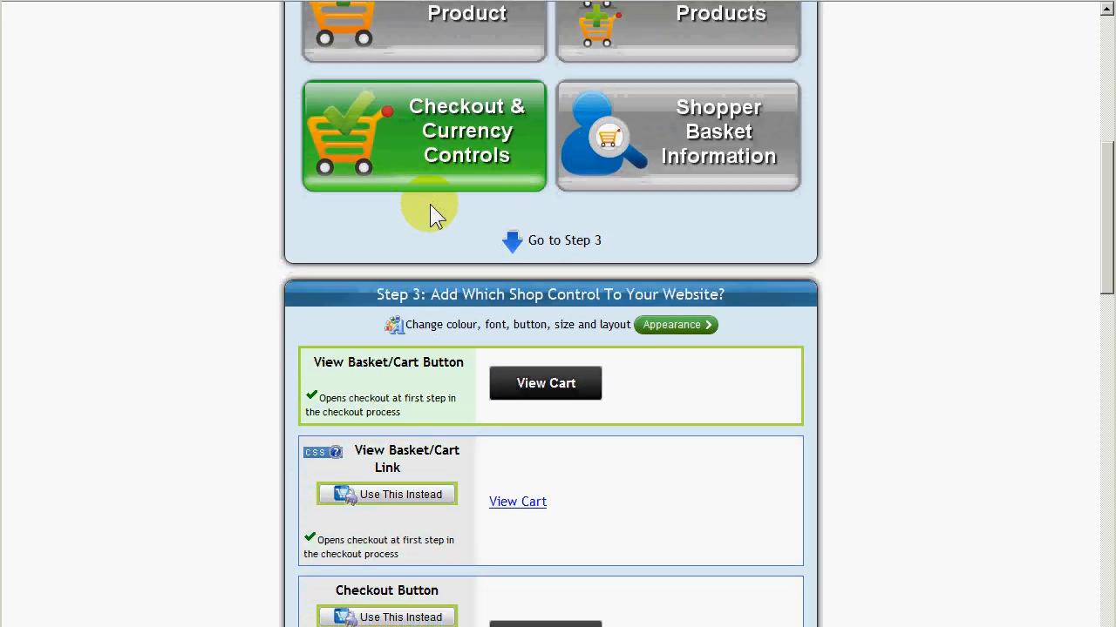
pyautogui.click(407, 325)
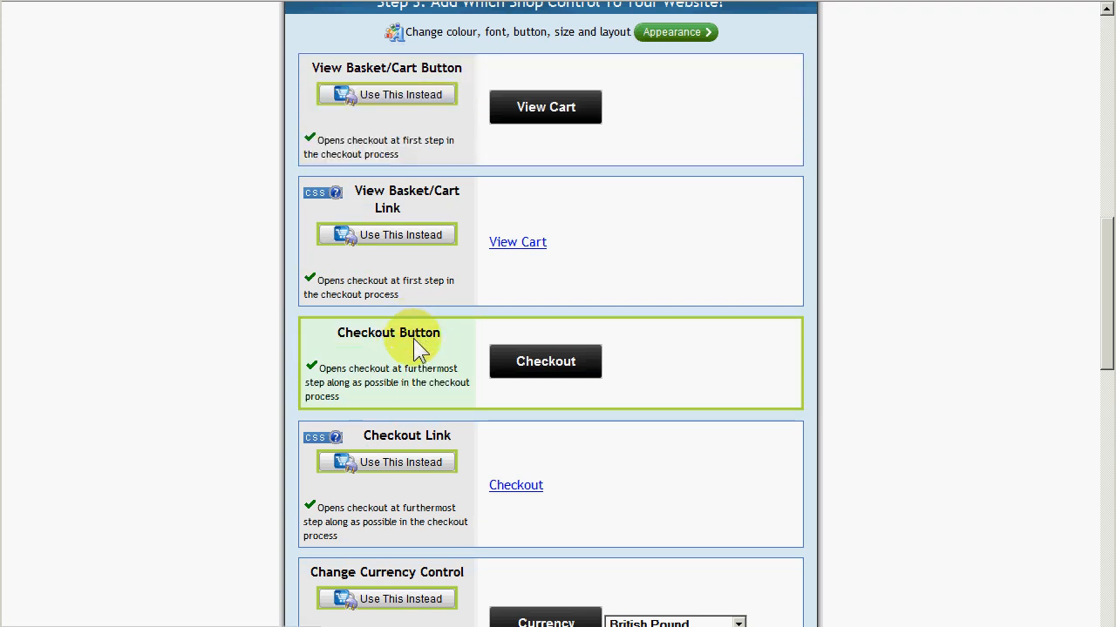
pyautogui.scroll(-7, 449, 323)
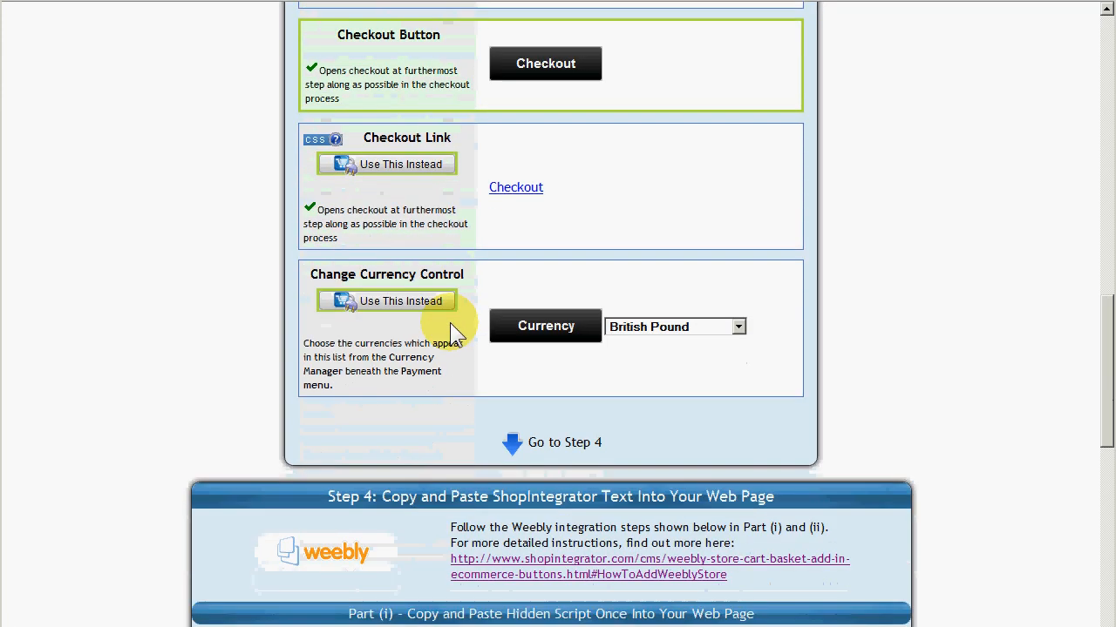
pyautogui.scroll(-3, 450, 322)
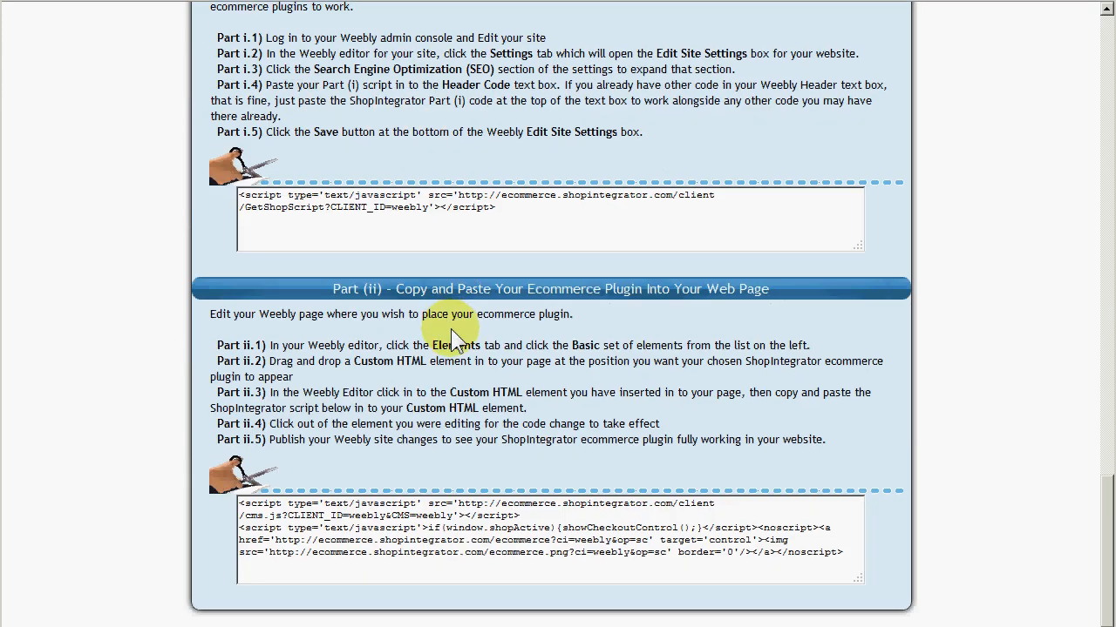
pyautogui.click(450, 558)
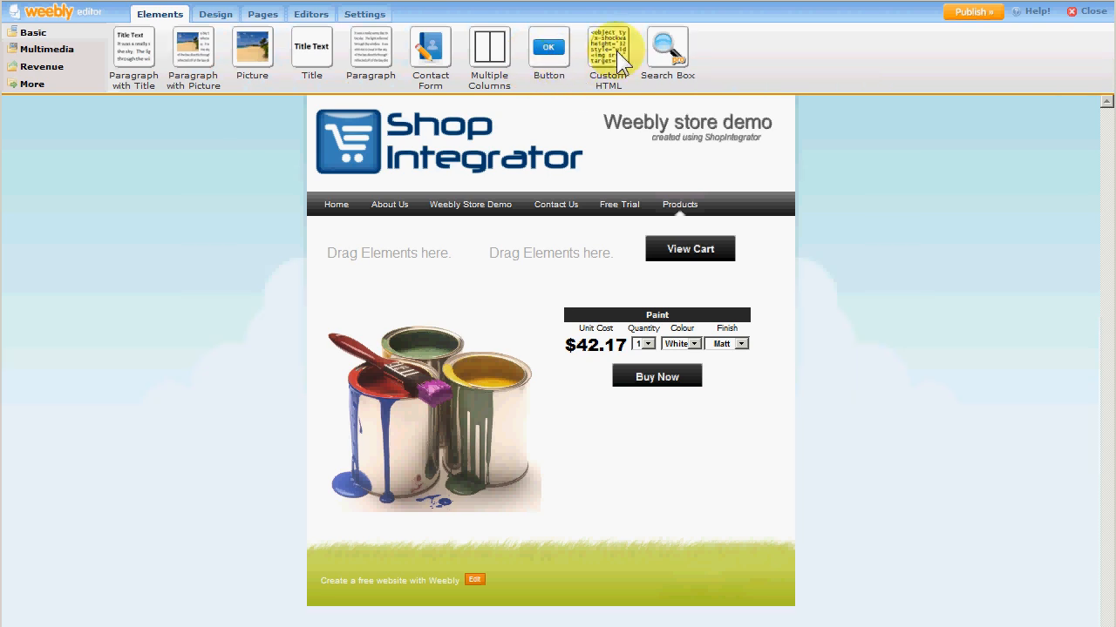
# Place a Custom HTML element in the middle column and paste the Checkout button plugin code into it.
pyautogui.moveTo(616, 50)
pyautogui.mouseDown()
pyautogui.moveTo(612, 208)
pyautogui.moveTo(555, 285)
pyautogui.moveTo(550, 259)
pyautogui.mouseUp()
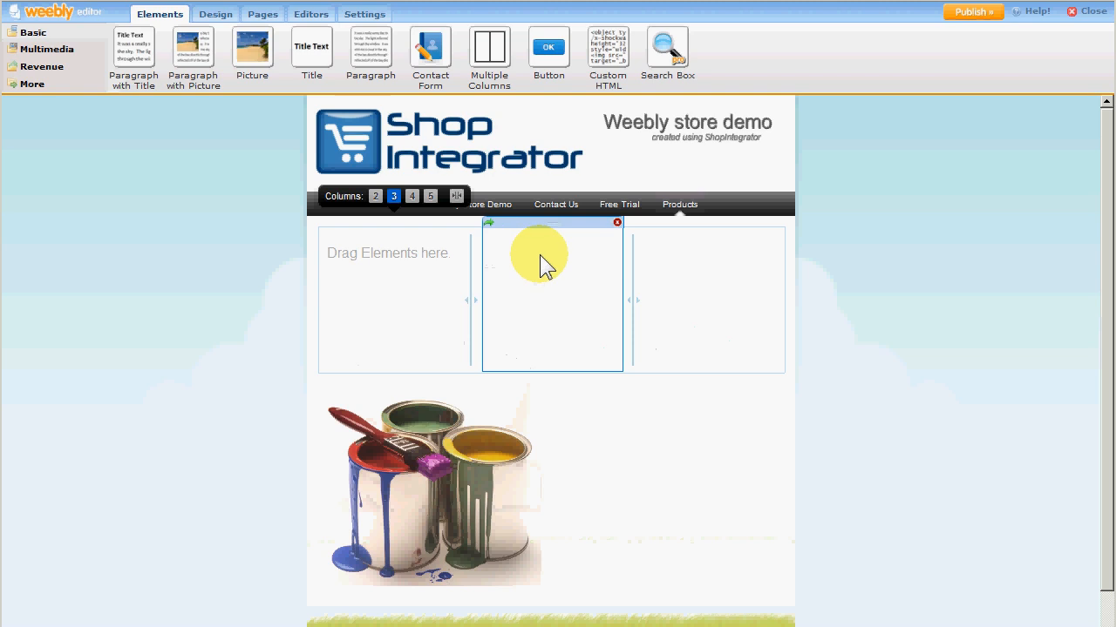
pyautogui.click(532, 248)
pyautogui.hotkey('ctrl', 'v')
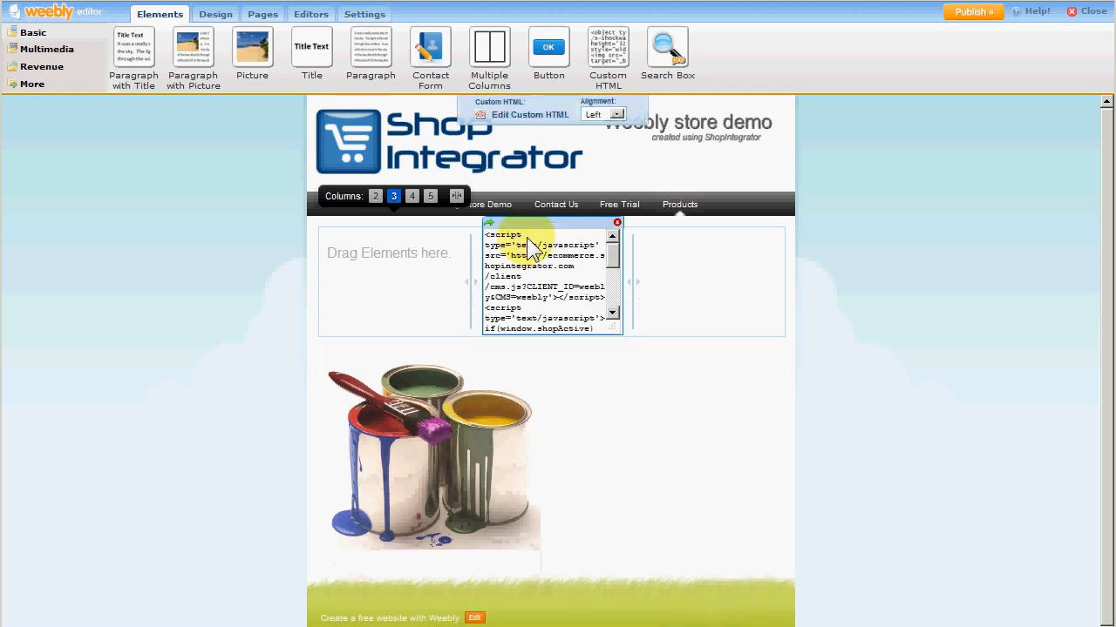
pyautogui.click(390, 270)
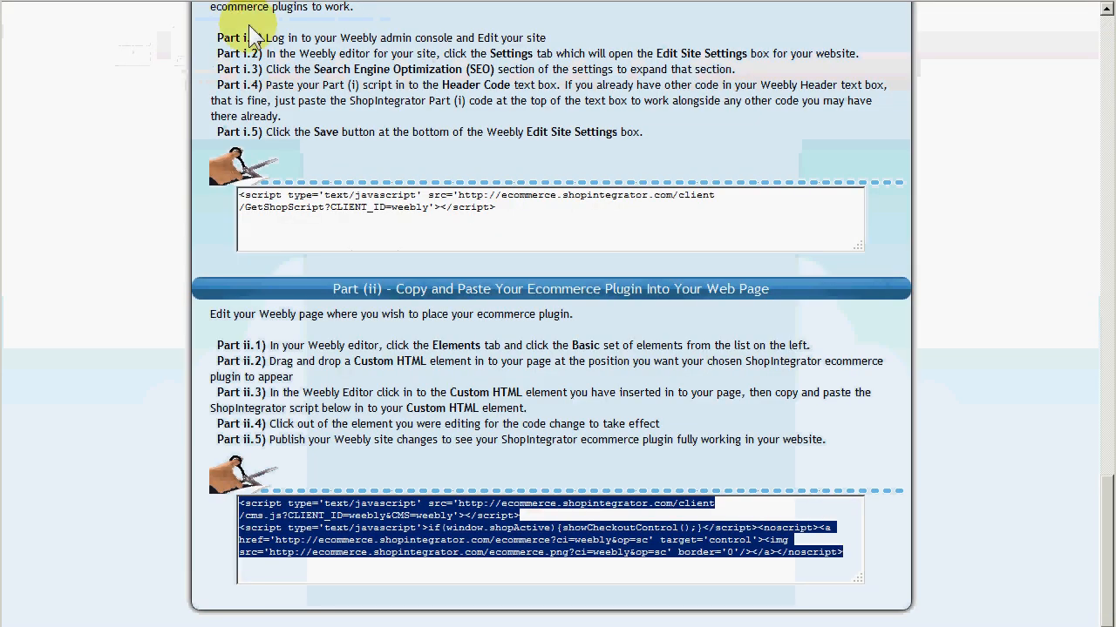
# Choose the Change Currency Control instead and copy its Part (ii) plugin code.
pyautogui.scroll(10, 436, 144)
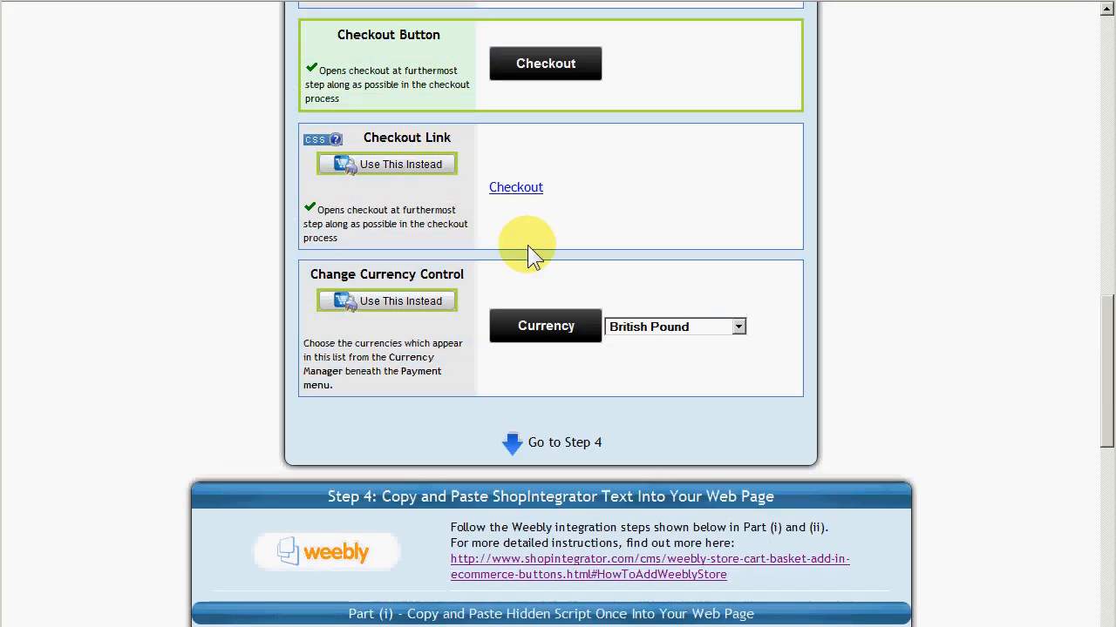
pyautogui.click(415, 302)
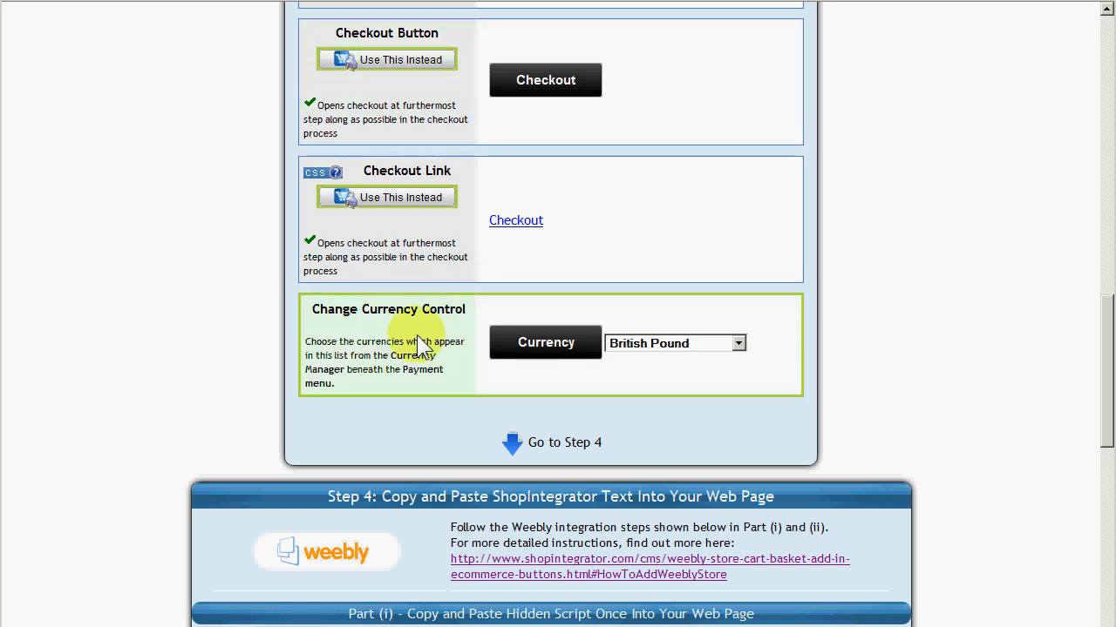
pyautogui.scroll(-2, 424, 320)
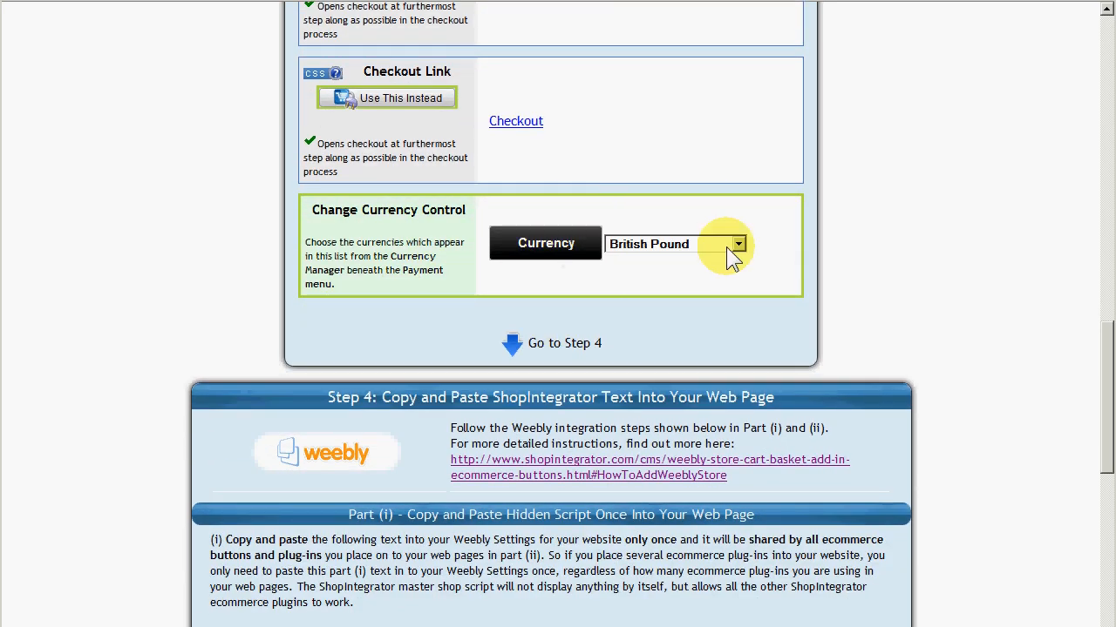
pyautogui.scroll(15, 598, 277)
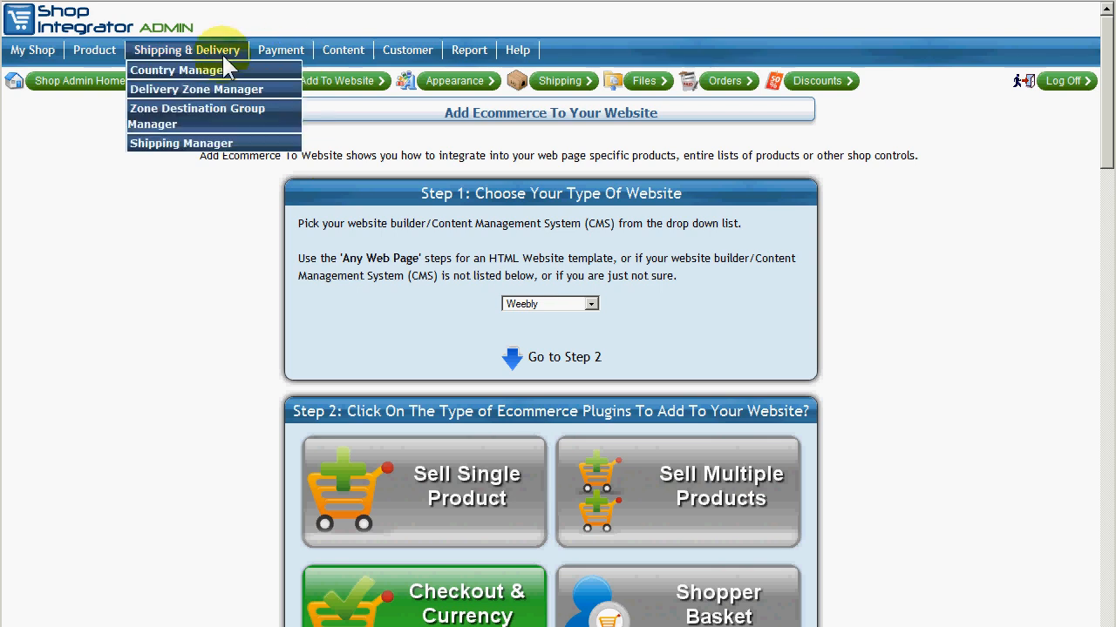
pyautogui.moveTo(274, 50)
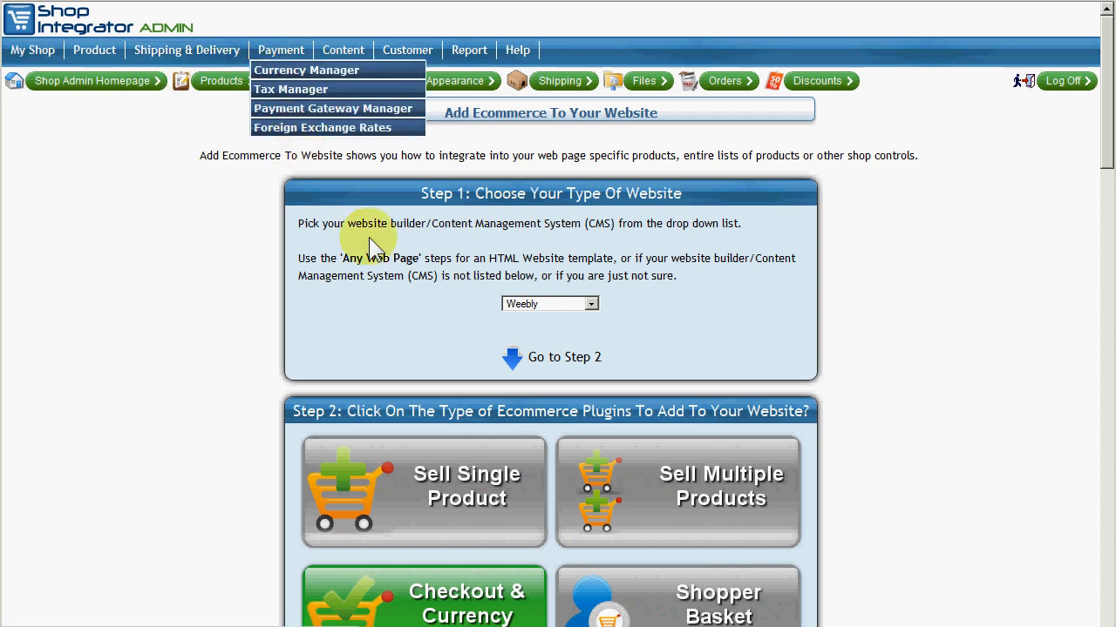
pyautogui.scroll(-8, 392, 234)
pyautogui.scroll(-7, 391, 230)
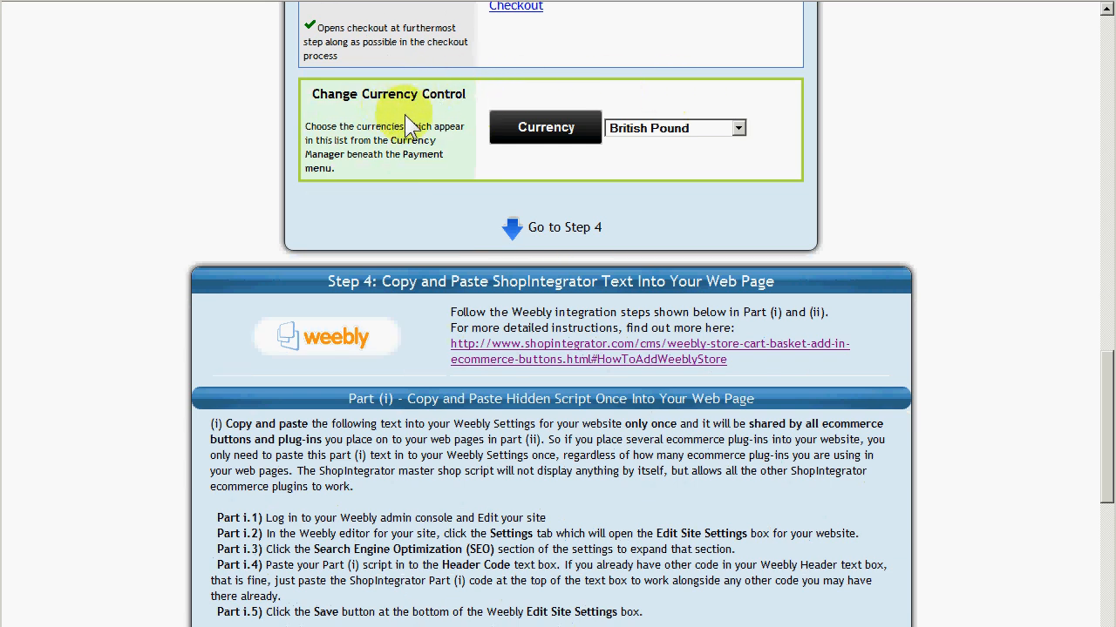
pyautogui.scroll(-5, 440, 104)
pyautogui.scroll(-1, 523, 178)
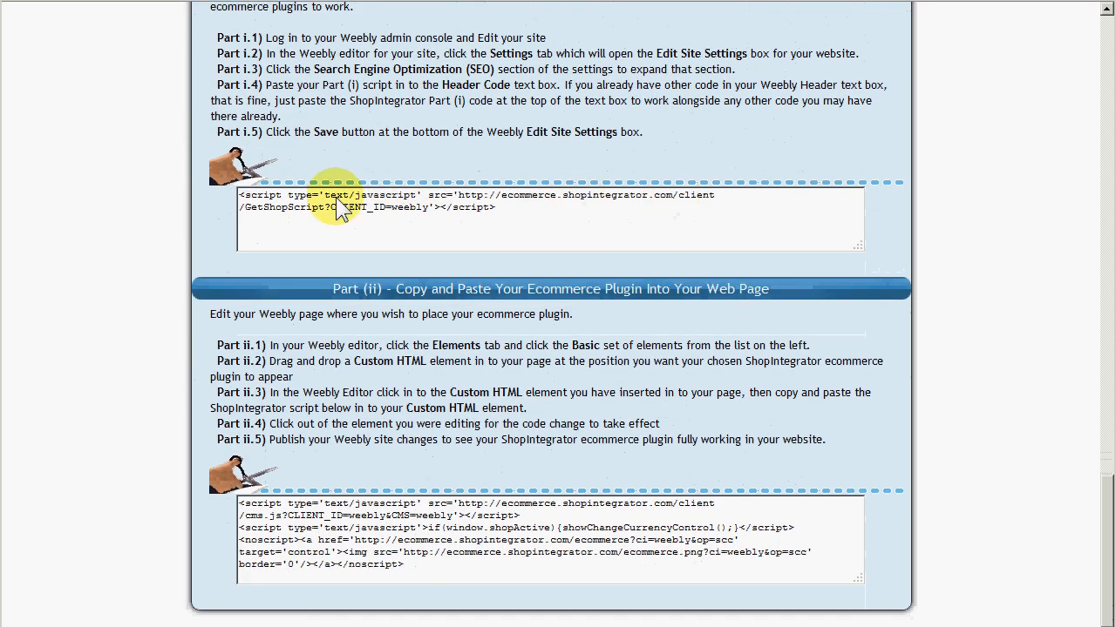
pyautogui.click(523, 558)
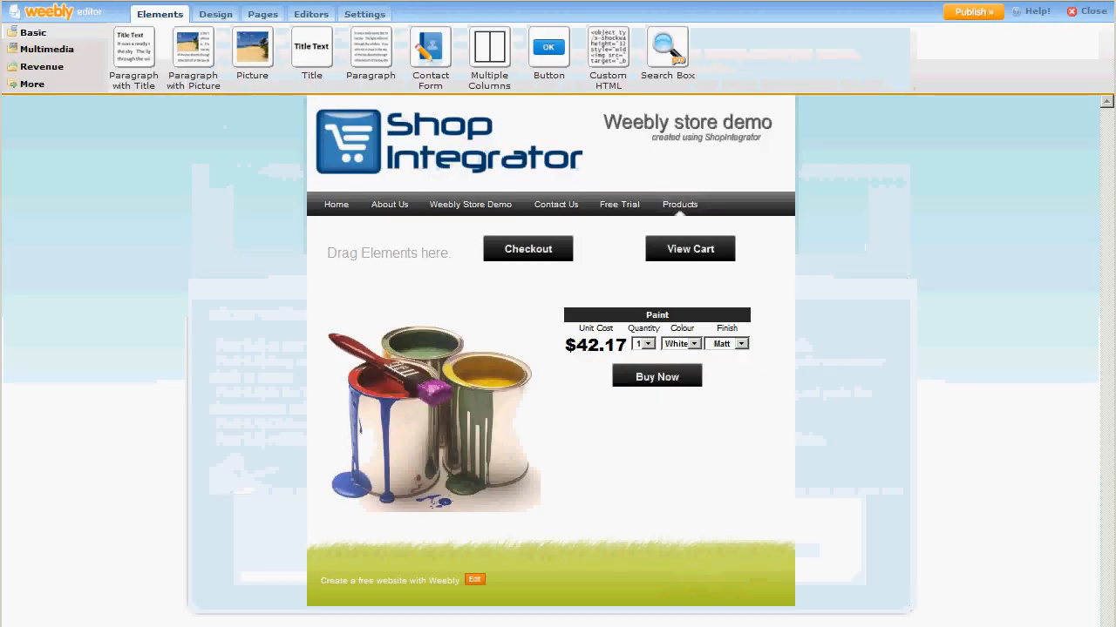
# Place a Custom HTML element in the first column and paste the currency control plugin code into it.
pyautogui.moveTo(605, 52); pyautogui.dragTo(379, 256)
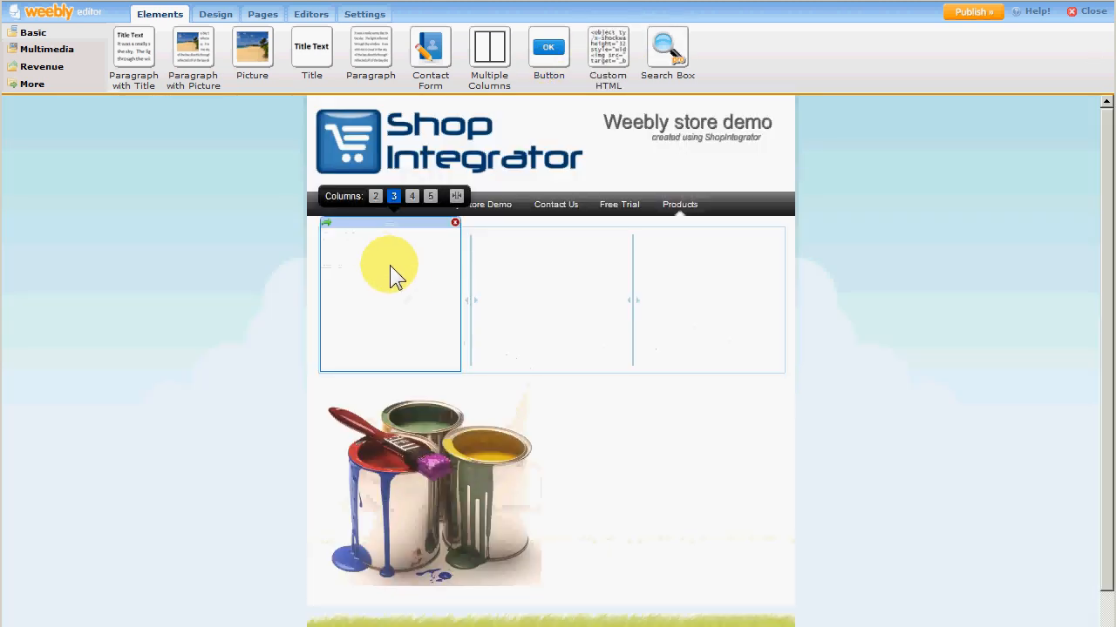
pyautogui.click(357, 239)
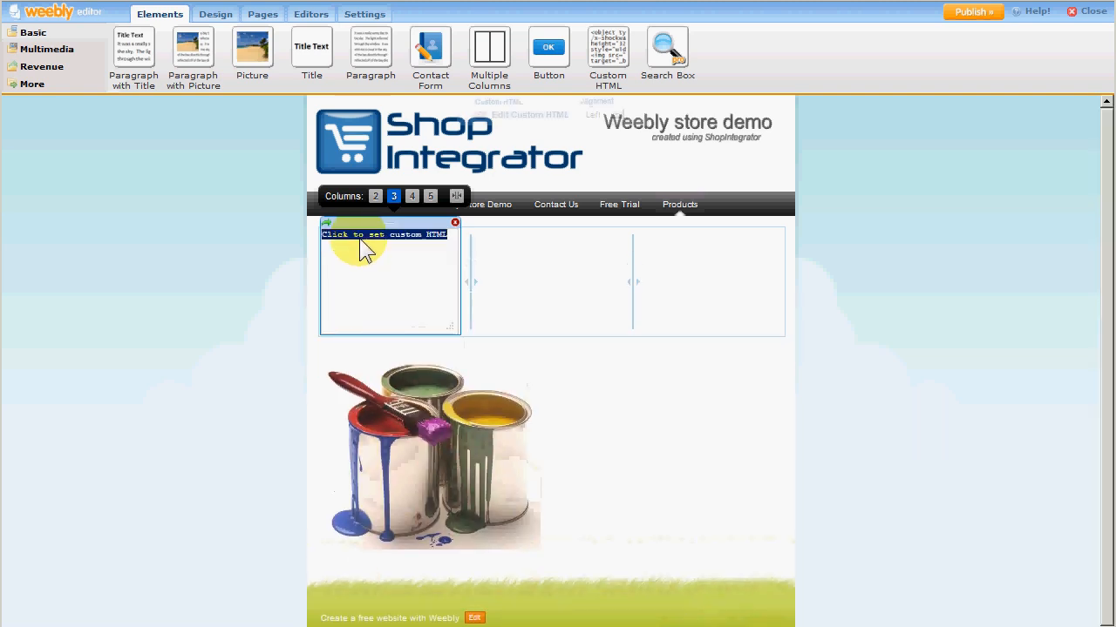
pyautogui.hotkey('ctrl', 'v')
pyautogui.click(264, 336)
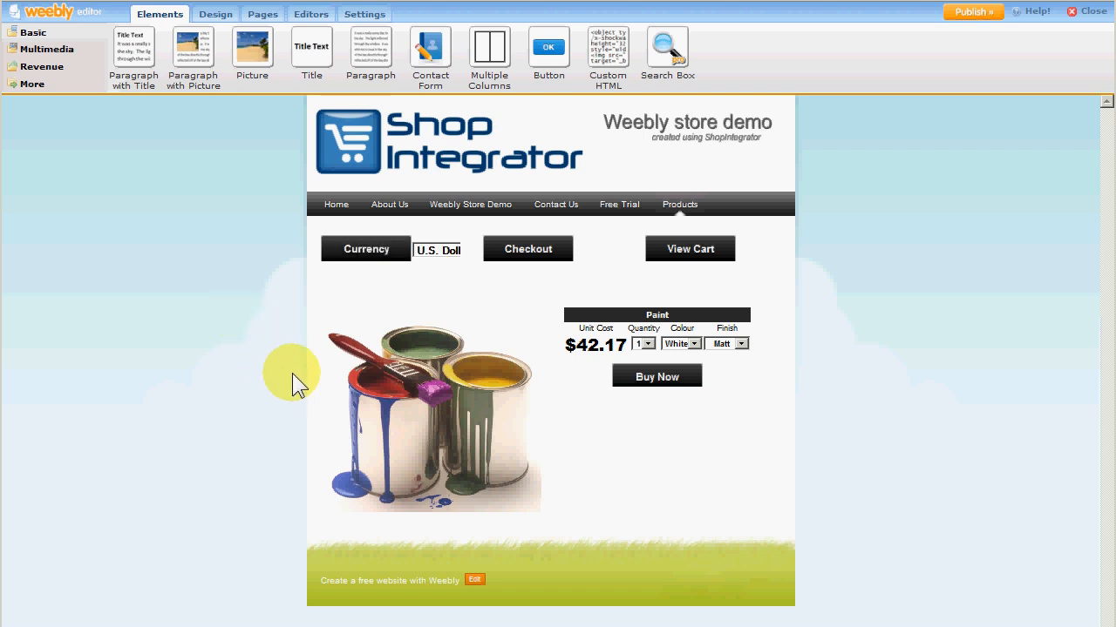
pyautogui.moveTo(443, 253)
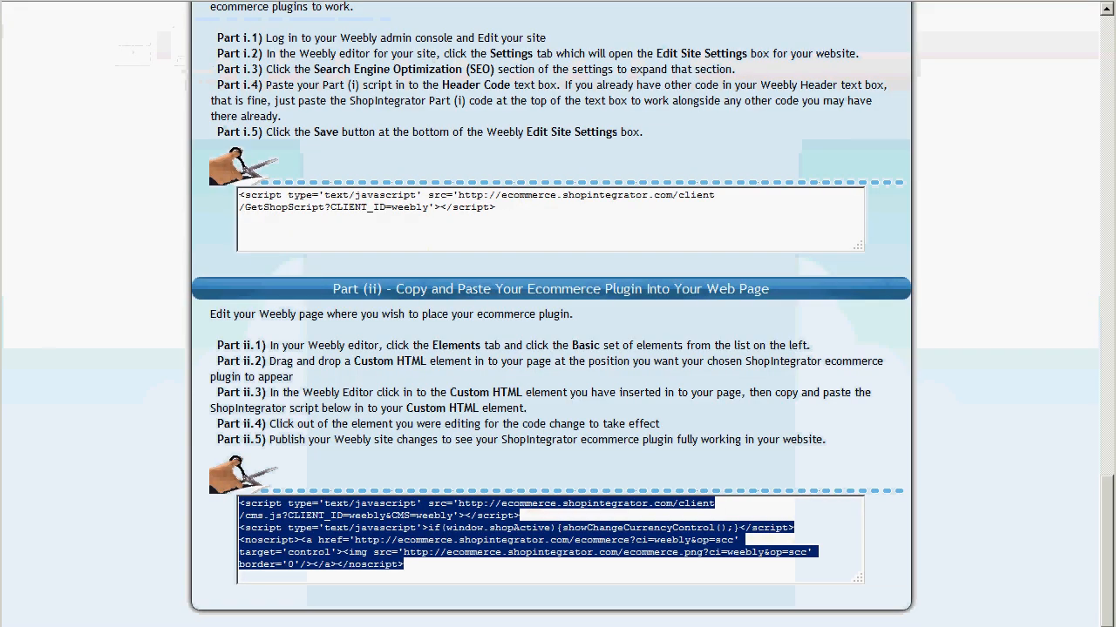
# Select the Sell Multiple Products plugin type in the ShopIntegrator add-to-website page.
pyautogui.scroll(9, 355, 166)
pyautogui.scroll(8, 644, 219)
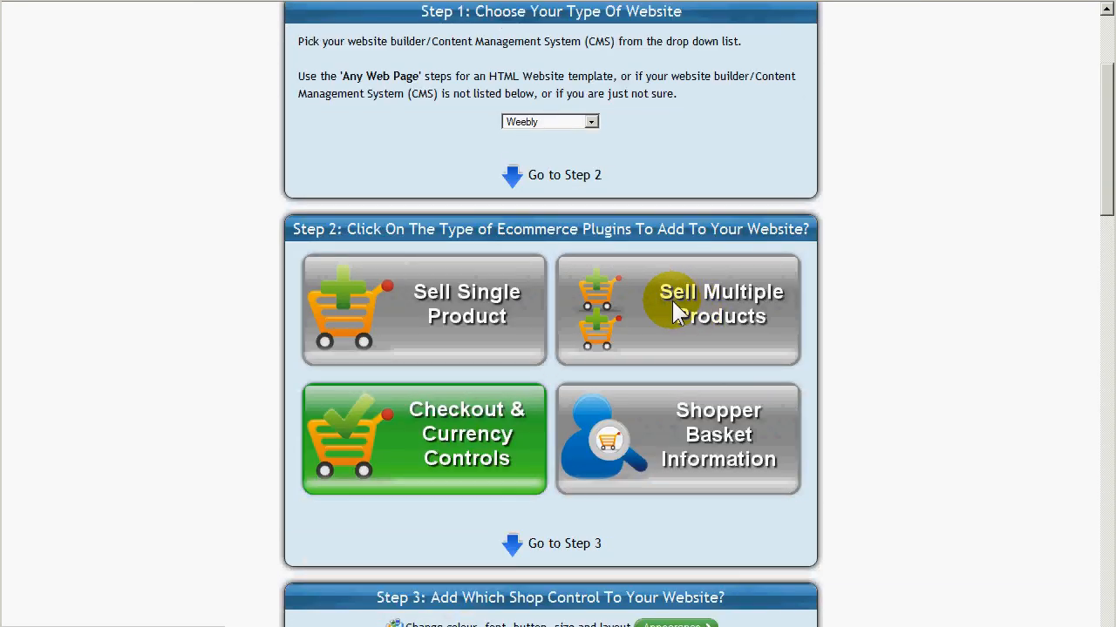
pyautogui.click(668, 301)
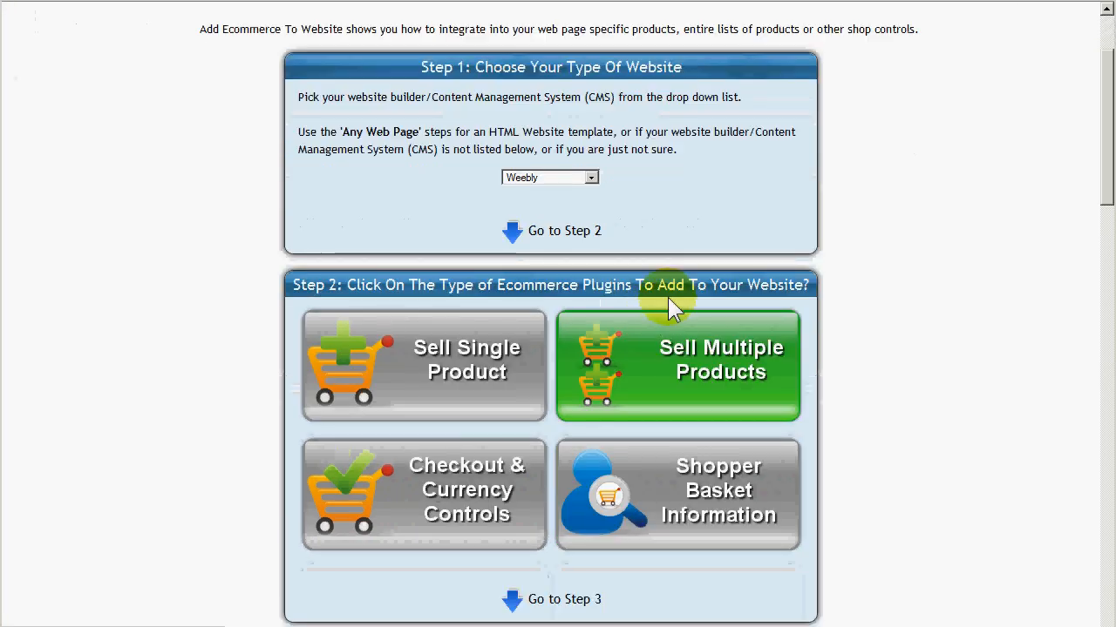
pyautogui.scroll(3, 448, 194)
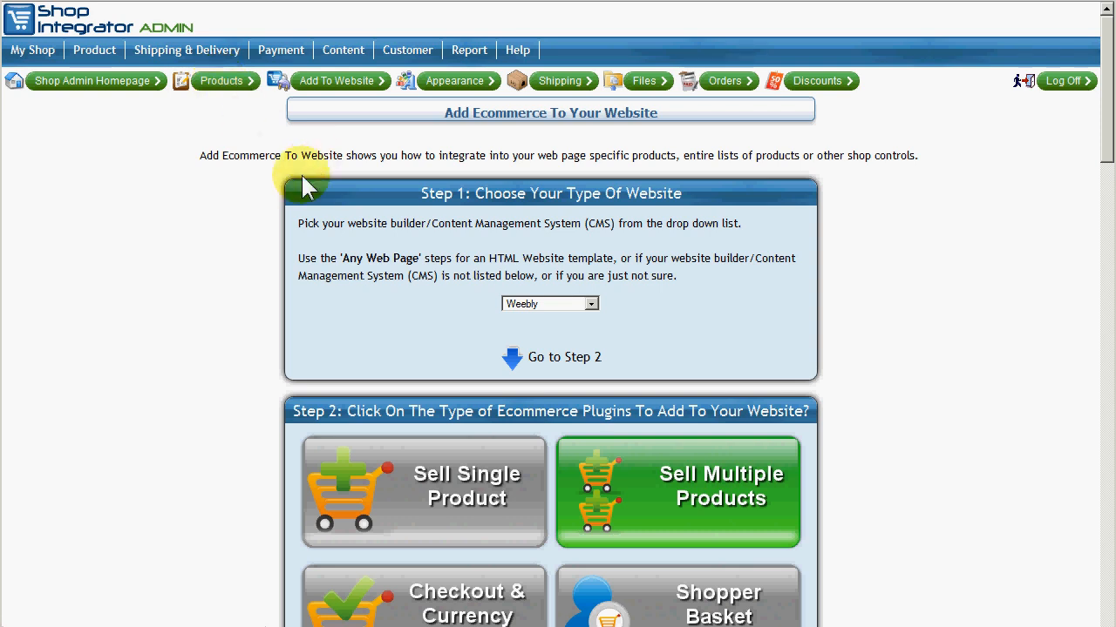
# Select the PAINT_ACC product category for the list of products.
pyautogui.scroll(-2, 311, 173)
pyautogui.scroll(-6, 268, 165)
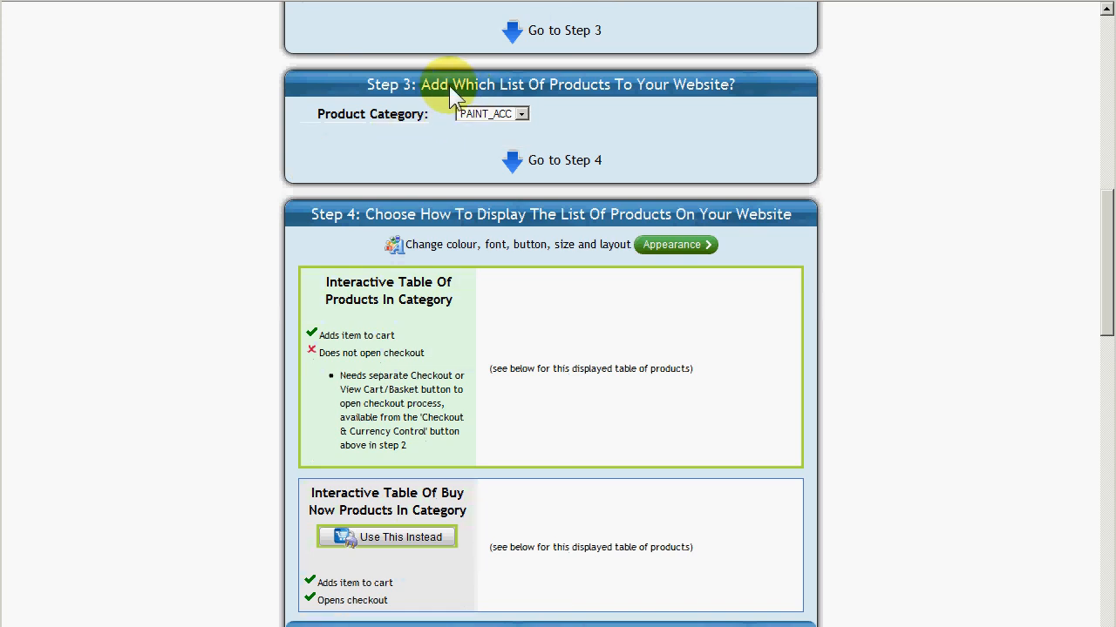
pyautogui.scroll(1, 497, 94)
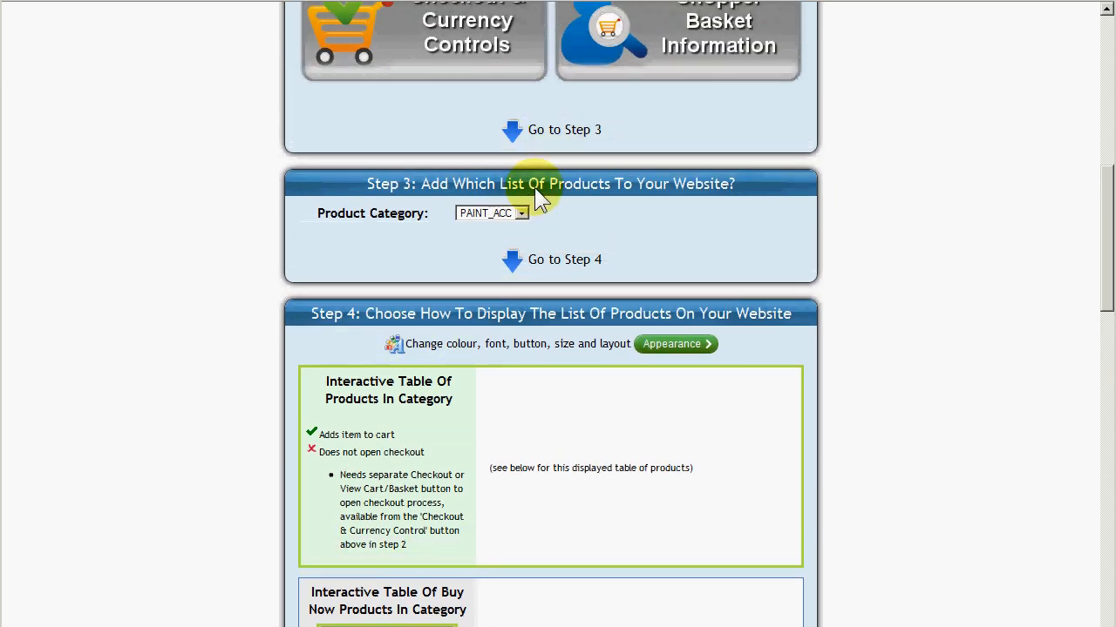
pyautogui.click(520, 214)
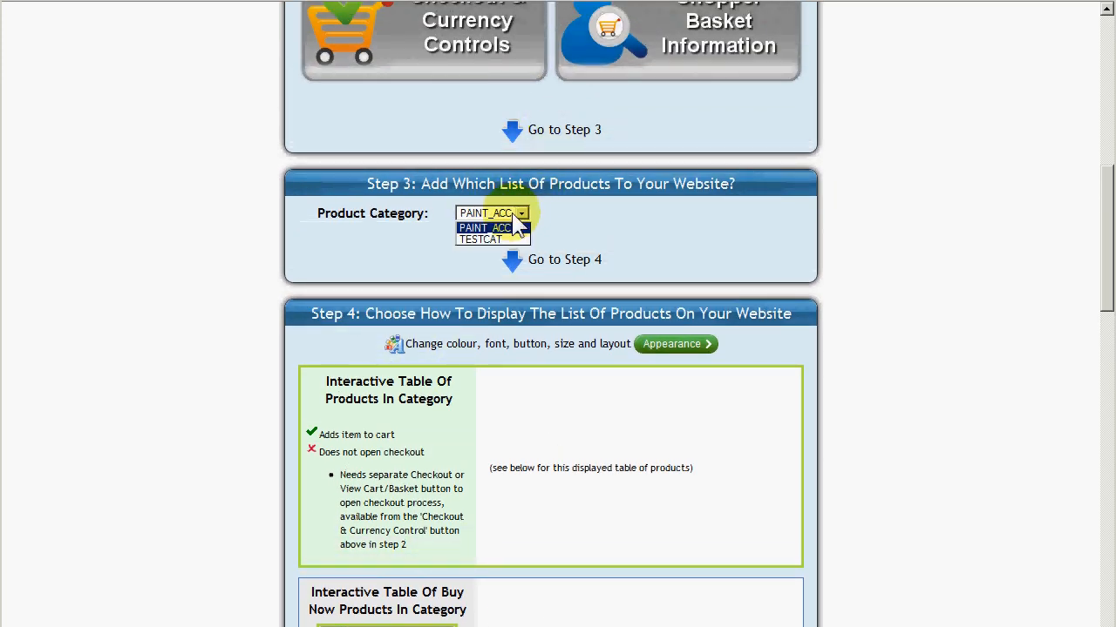
pyautogui.click(518, 228)
# Copy the Part (ii) plugin code for the PAINT_ACC interactive product table.
pyautogui.scroll(-2, 561, 231)
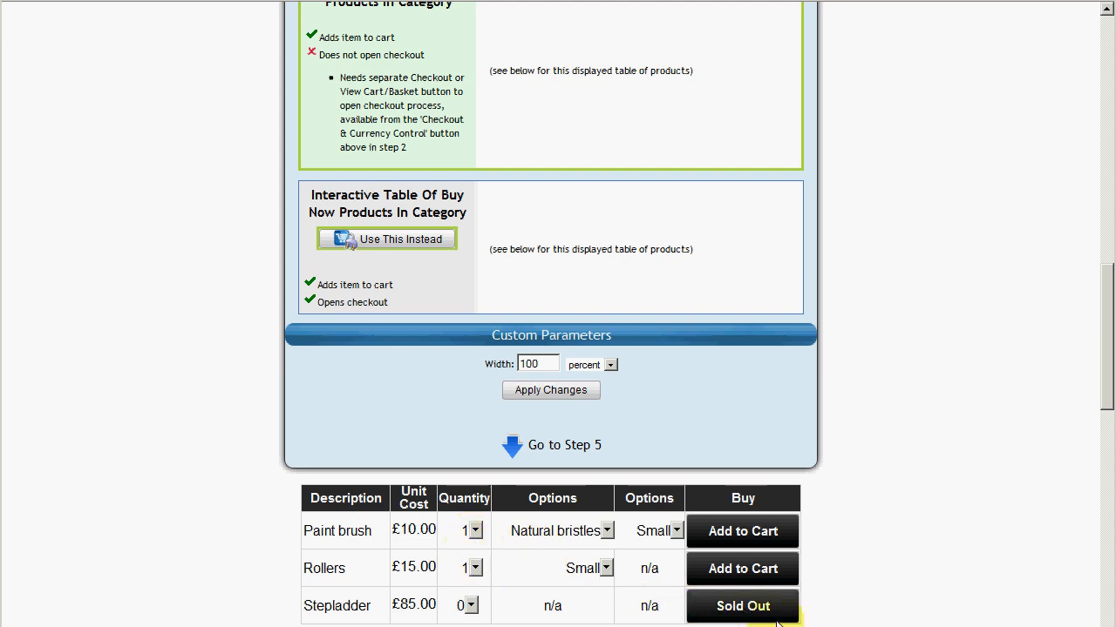
pyautogui.scroll(1, 680, 562)
pyautogui.scroll(1, 677, 560)
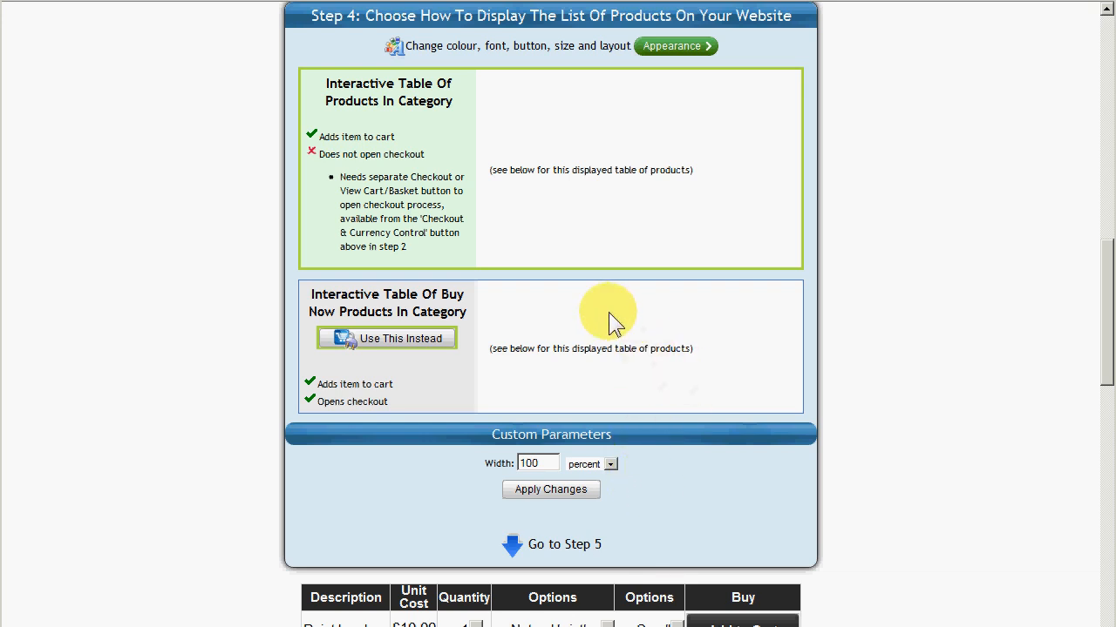
pyautogui.scroll(-1, 593, 304)
pyautogui.scroll(-3, 605, 309)
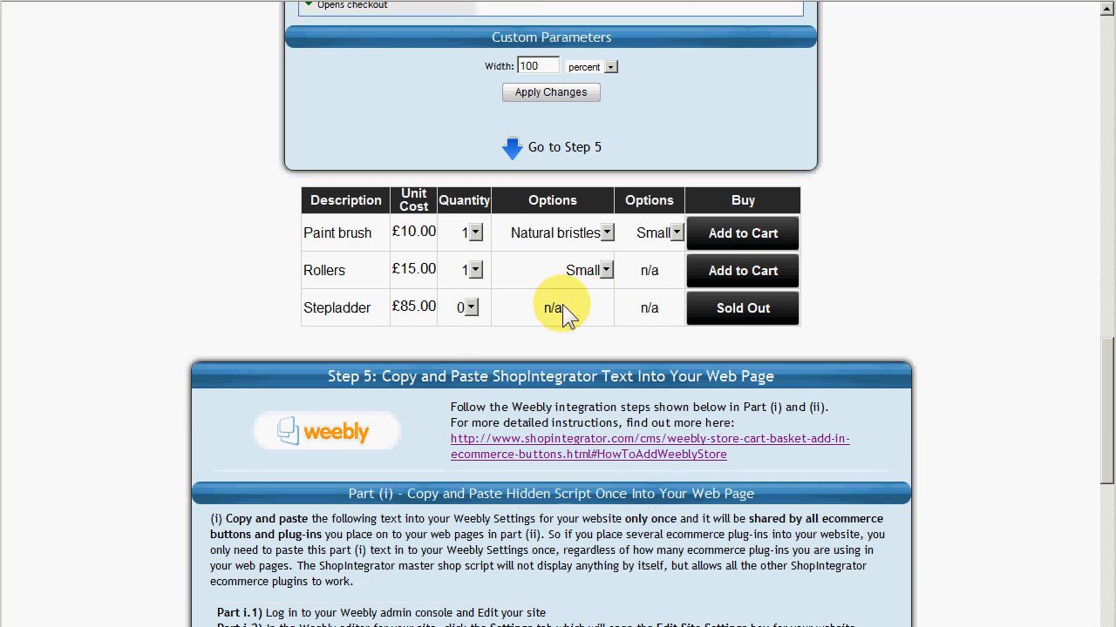
pyautogui.scroll(-6, 562, 312)
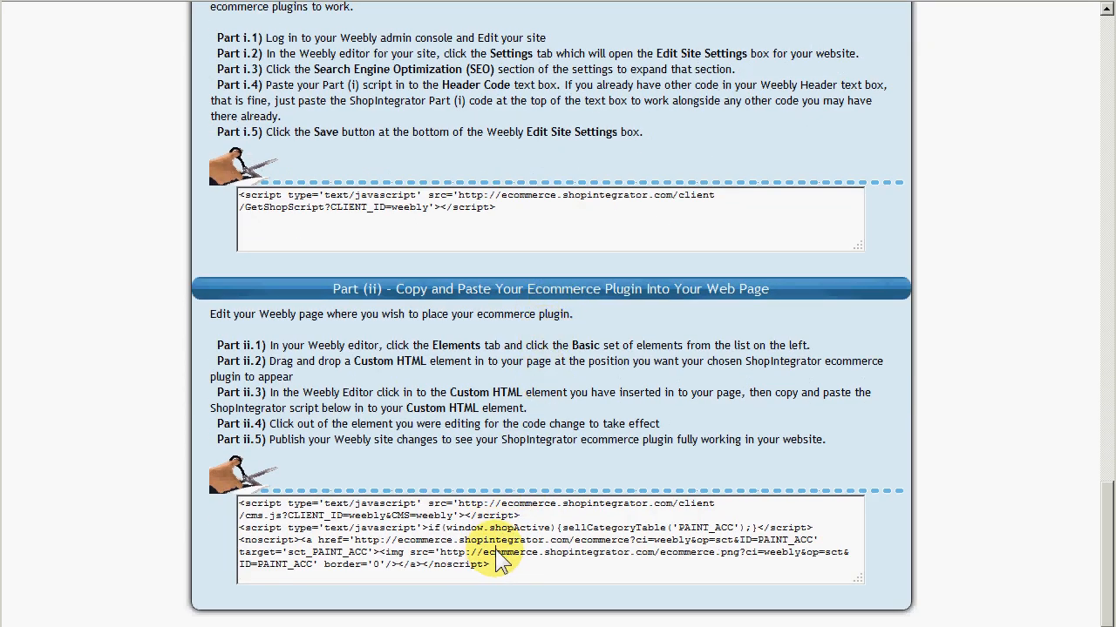
pyautogui.click(496, 549)
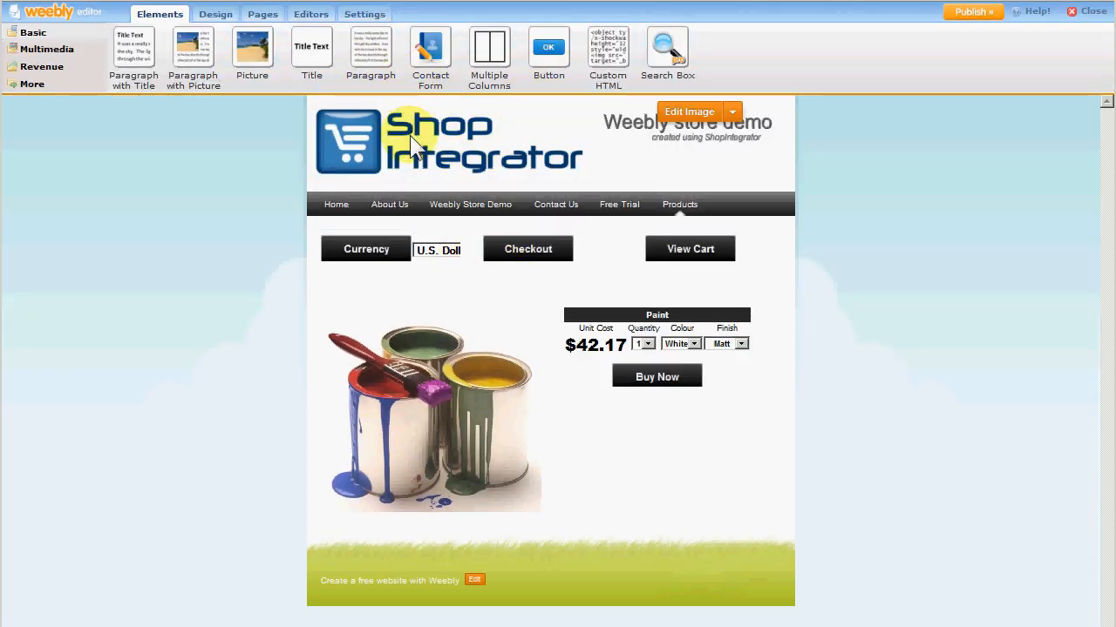
# Place a Custom HTML element below the columns on the Products page and paste the product table plugin code into it.
pyautogui.moveTo(616, 59); pyautogui.dragTo(616, 540)
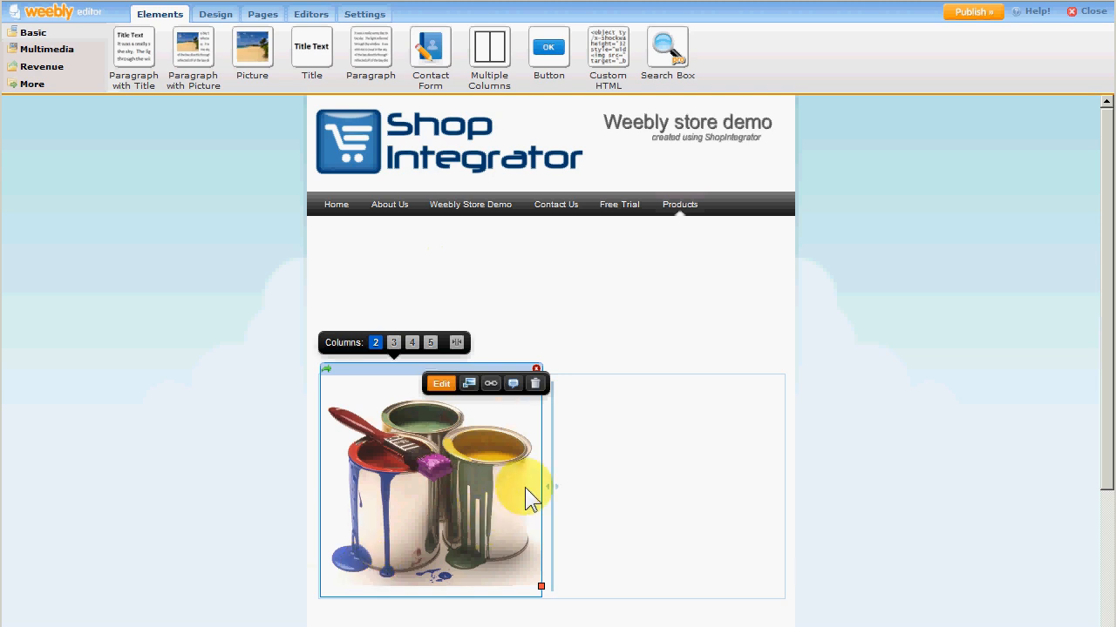
pyautogui.scroll(-3, 525, 487)
pyautogui.click(373, 534)
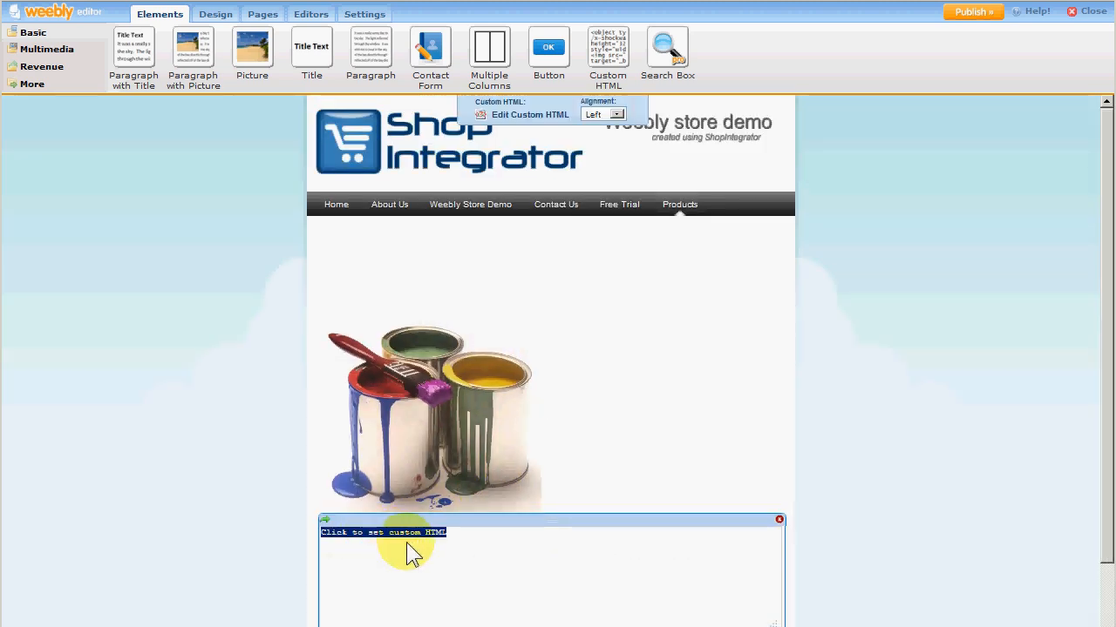
pyautogui.write("<script type='text/javascript' src='http://ecommerce.shopintegrator.com/client/cms.js?CLIENT_ID=weebly&CMS=weebly'></script> <script type='text/javascript'>if(window.shopActive){sellCategoryTable('PAINT_ACC');}</script><noscript><a href='http://ecommerce.shopintegrator.com/ecommerce?ci=weebly&op=sct&ID=PAINT_ACC' target='sct_PAINT_ACC'><img src='http://ecommerce.shopintegrator.com/ecommerce.png?ci=weebly&op=sct&ID=PAINT_ACC' border='0'/></a></noscript>")
pyautogui.click(212, 470)
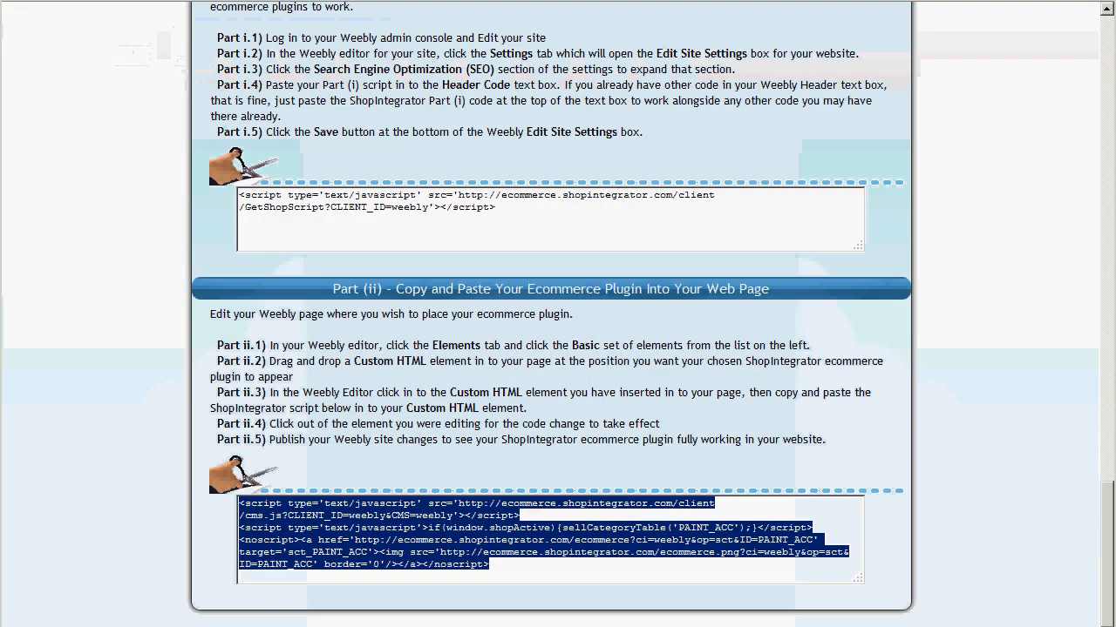
pyautogui.scroll(5, 392, 144)
pyautogui.scroll(15, 414, 165)
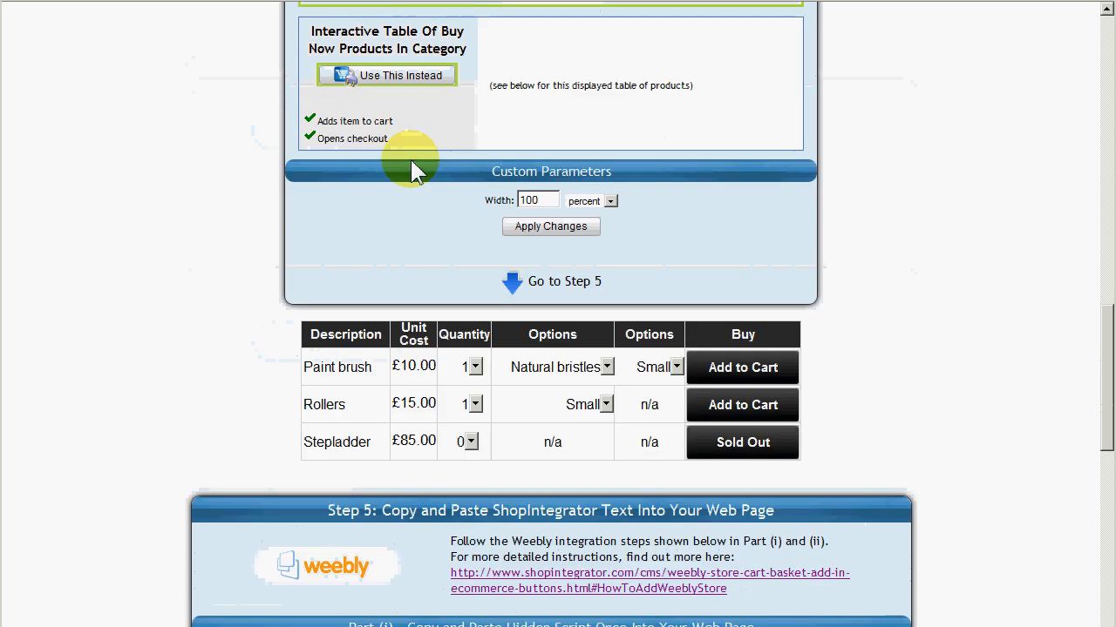
pyautogui.scroll(-1, 501, 262)
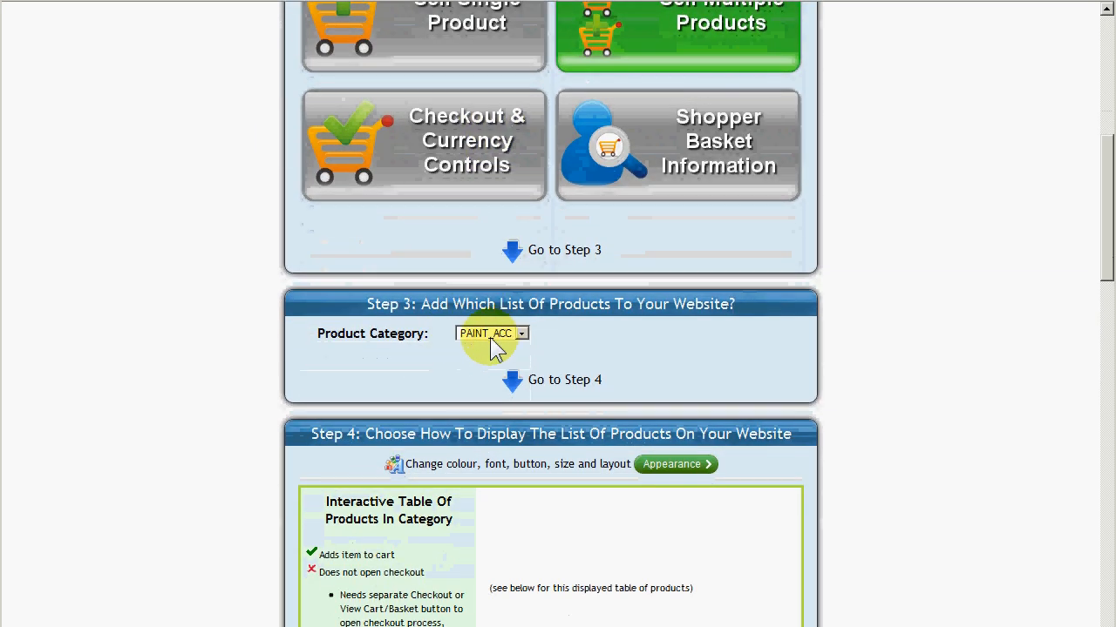
pyautogui.scroll(1, 339, 261)
pyautogui.scroll(5, 236, 173)
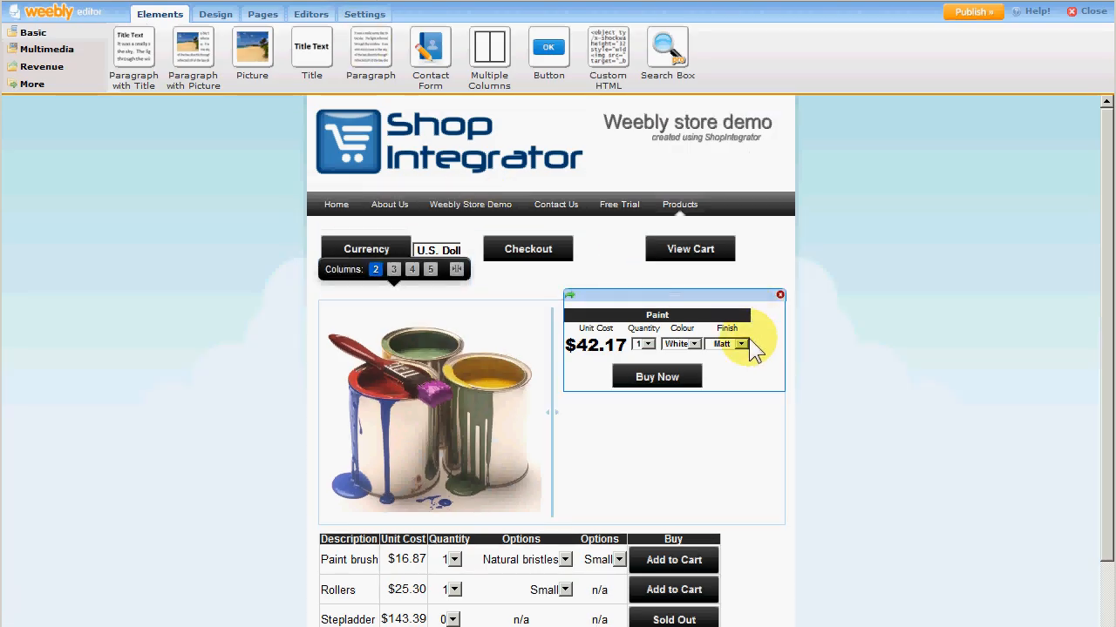
# Publish the Weebly site and close the published dialog.
pyautogui.scroll(-1, 731, 416)
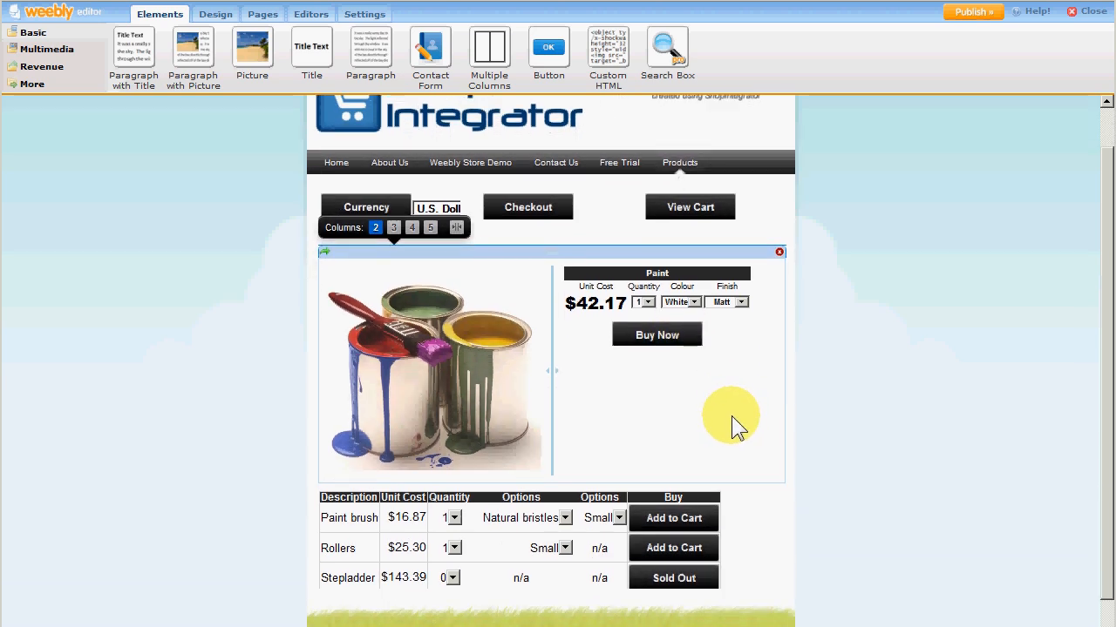
pyautogui.scroll(1, 732, 416)
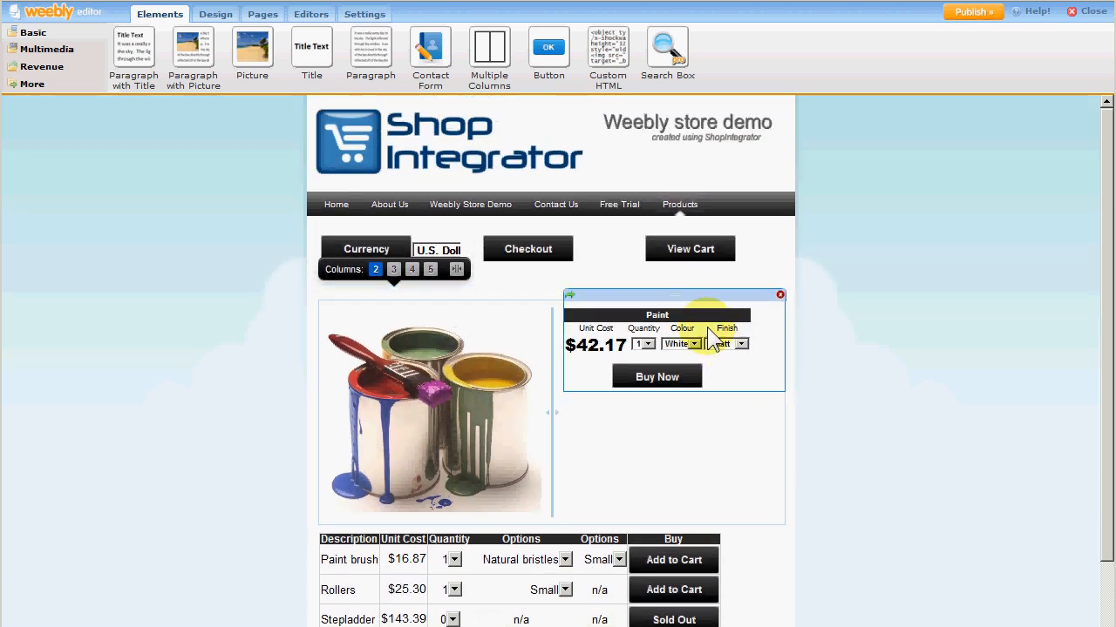
pyautogui.click(974, 13)
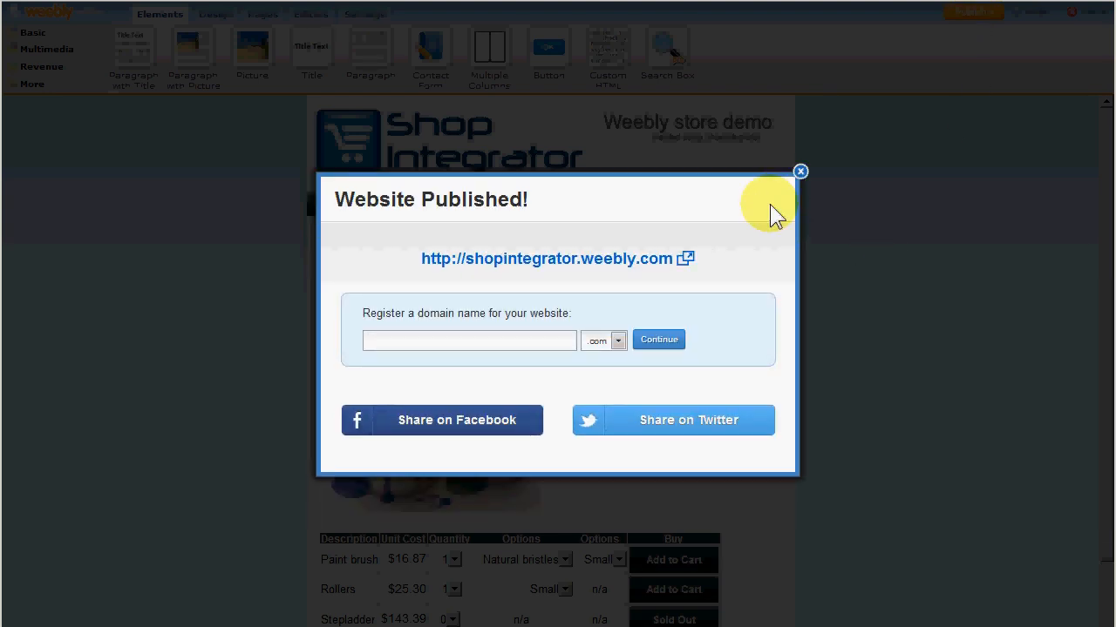
pyautogui.click(800, 172)
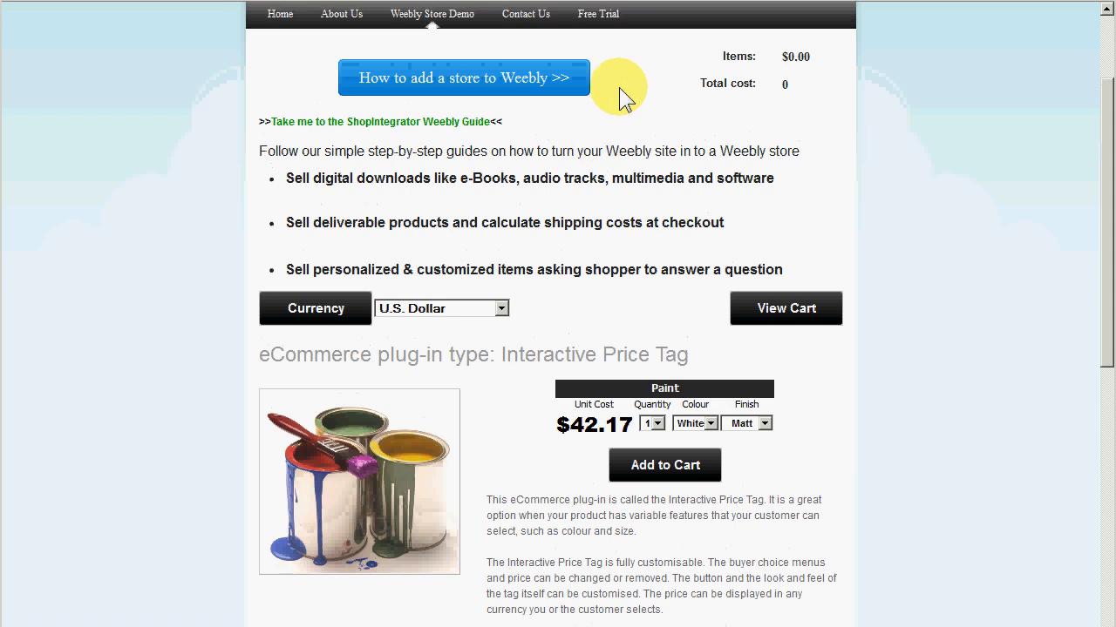
# Open the live Products page and inspect the published store controls.
pyautogui.scroll(3, 640, 131)
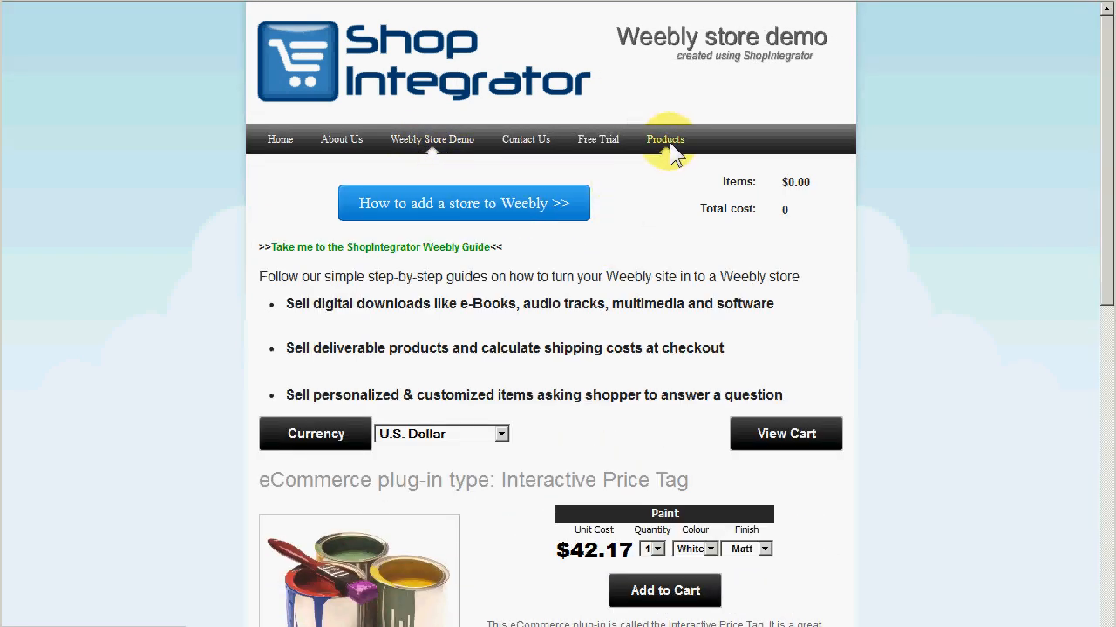
pyautogui.click(665, 139)
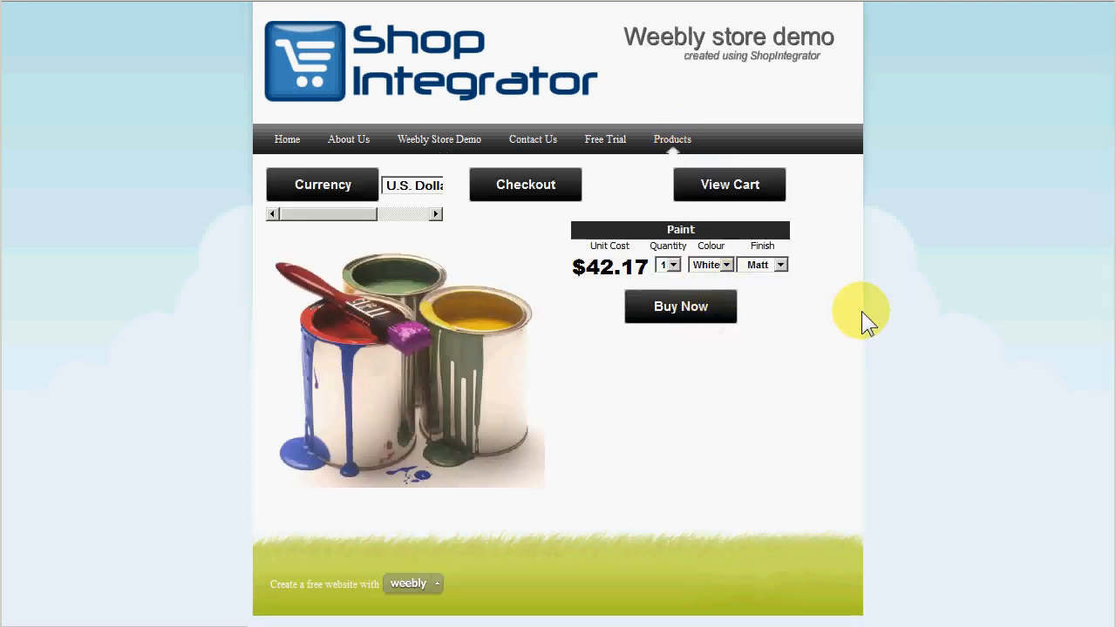
pyautogui.scroll(-2, 856, 294)
pyautogui.scroll(2, 851, 292)
pyautogui.scroll(-2, 847, 298)
pyautogui.scroll(2, 846, 298)
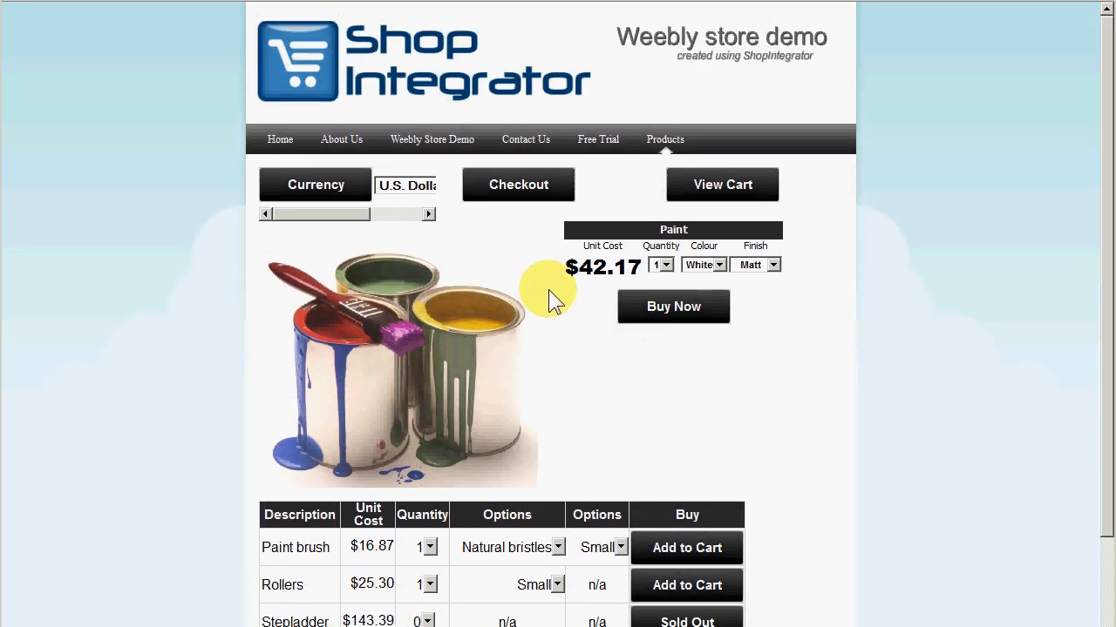
pyautogui.moveTo(351, 216); pyautogui.dragTo(288, 213)
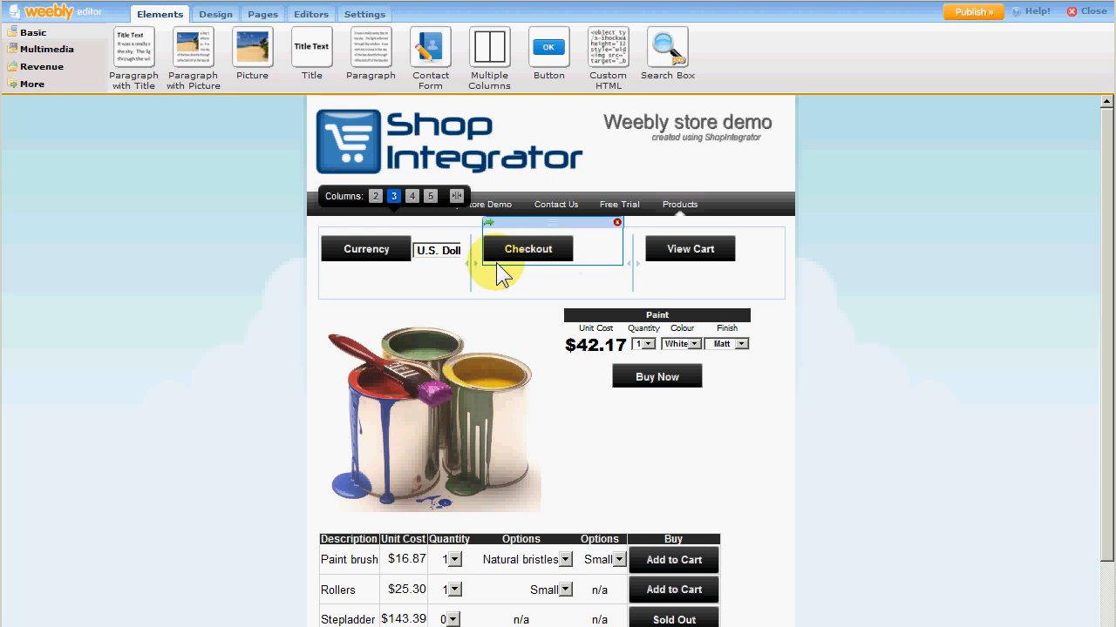
# Widen the currency column by moving the column dividers, then publish the site.
pyautogui.moveTo(472, 265); pyautogui.dragTo(614, 265)
pyautogui.moveTo(531, 263); pyautogui.dragTo(532, 262)
pyautogui.moveTo(634, 262); pyautogui.dragTo(676, 262)
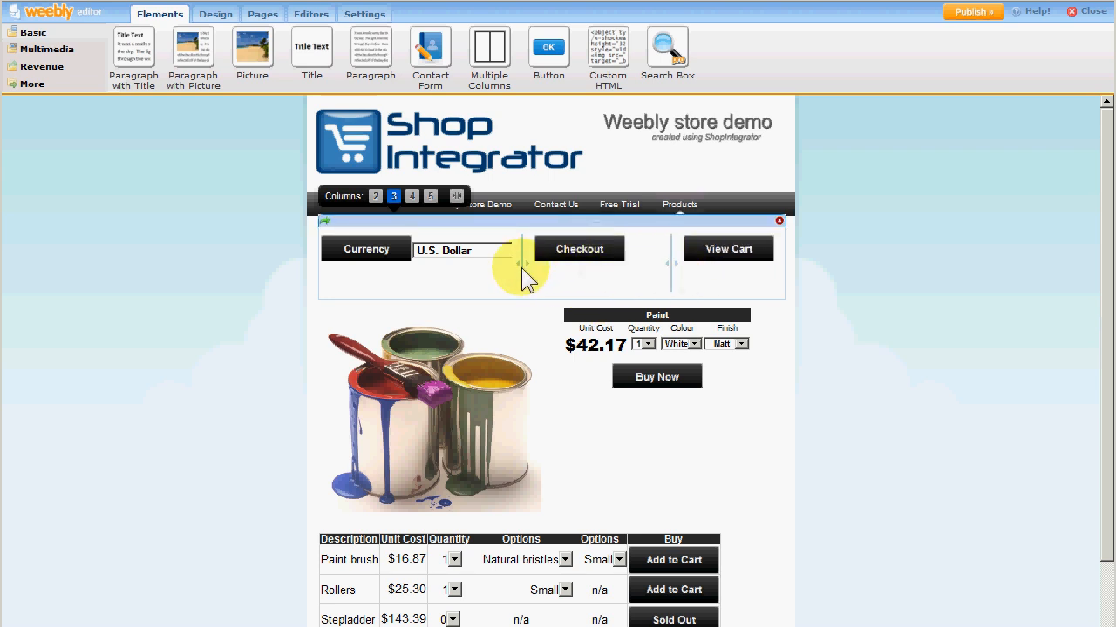
pyautogui.moveTo(523, 266); pyautogui.dragTo(565, 274)
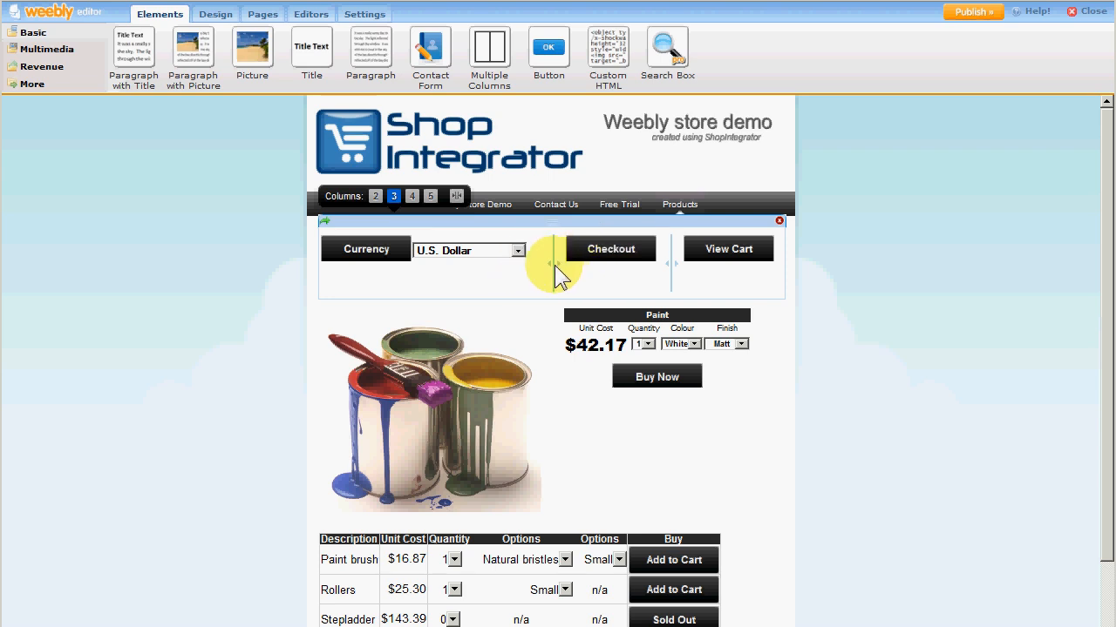
pyautogui.click(959, 24)
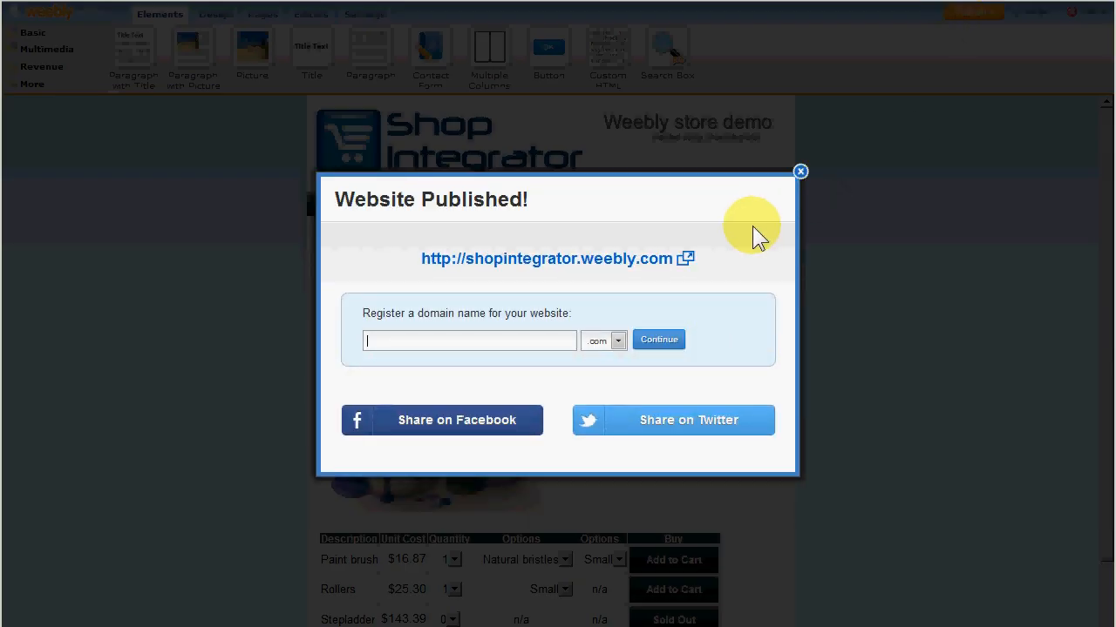
pyautogui.click(800, 171)
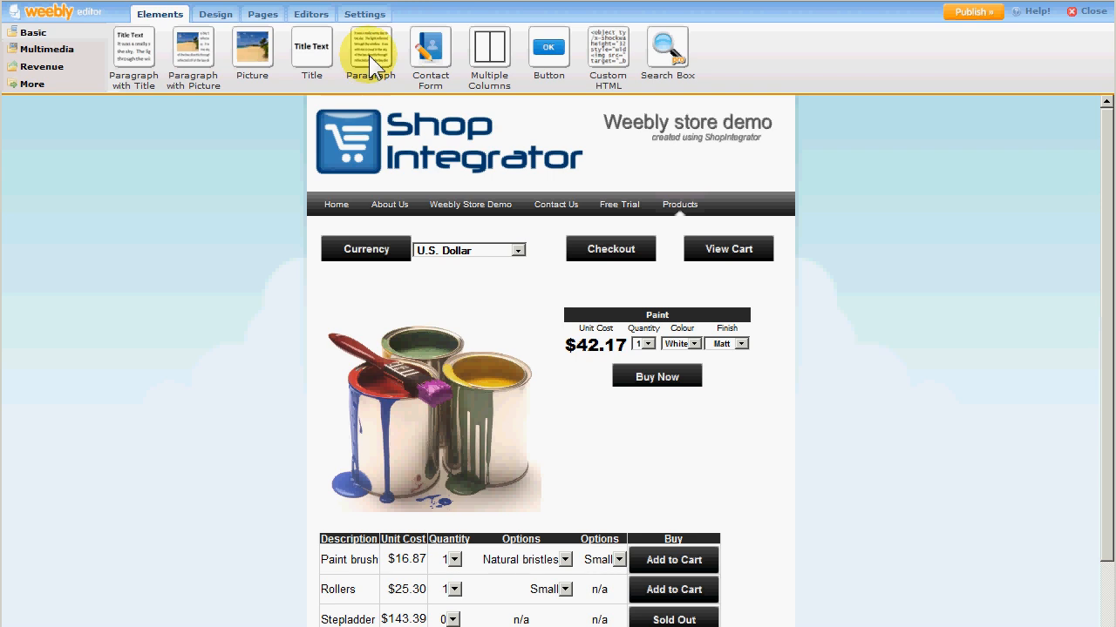
# Add a paragraph under the Buy Now tag reading "Buy our fantastic paint, its the best in the world!" and publish.
pyautogui.moveTo(369, 55); pyautogui.dragTo(657, 416)
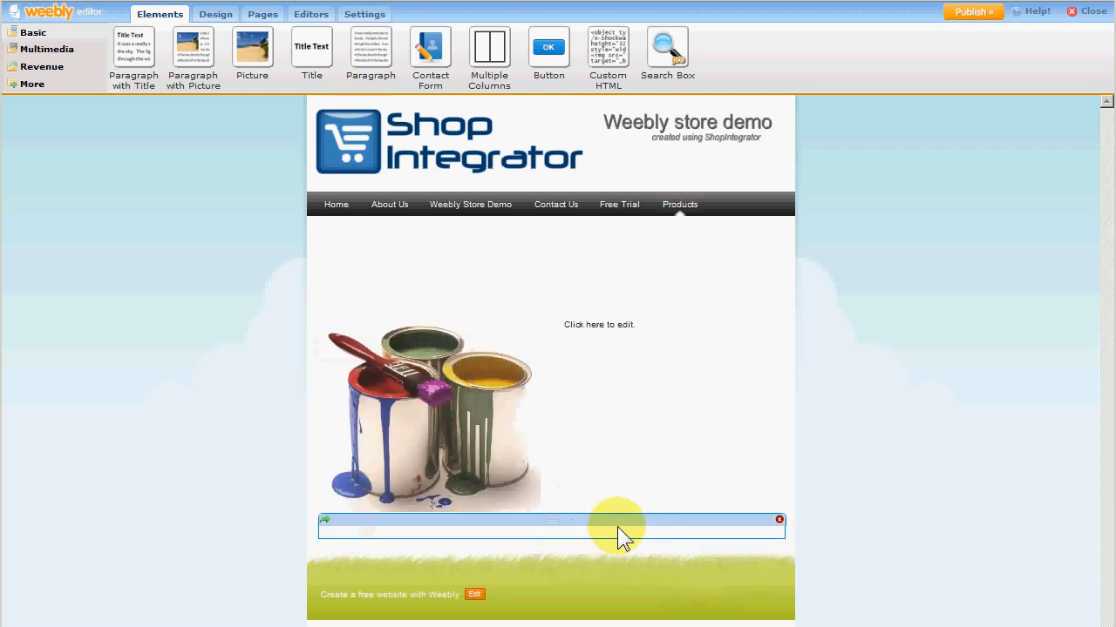
pyautogui.click(617, 526)
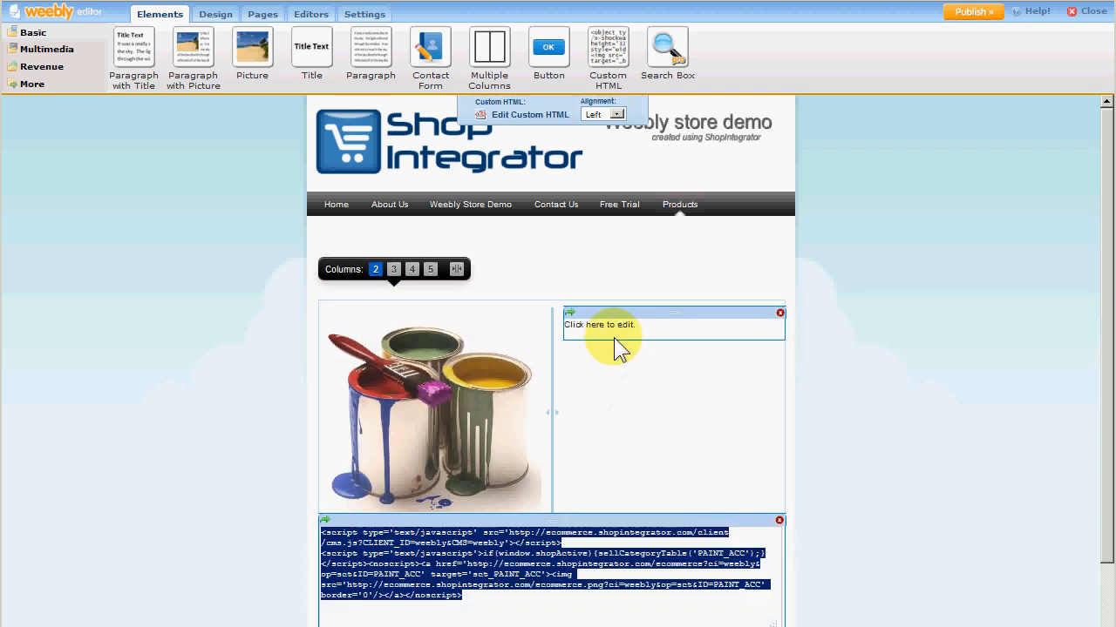
pyautogui.click(617, 323)
pyautogui.write('Buy ou')
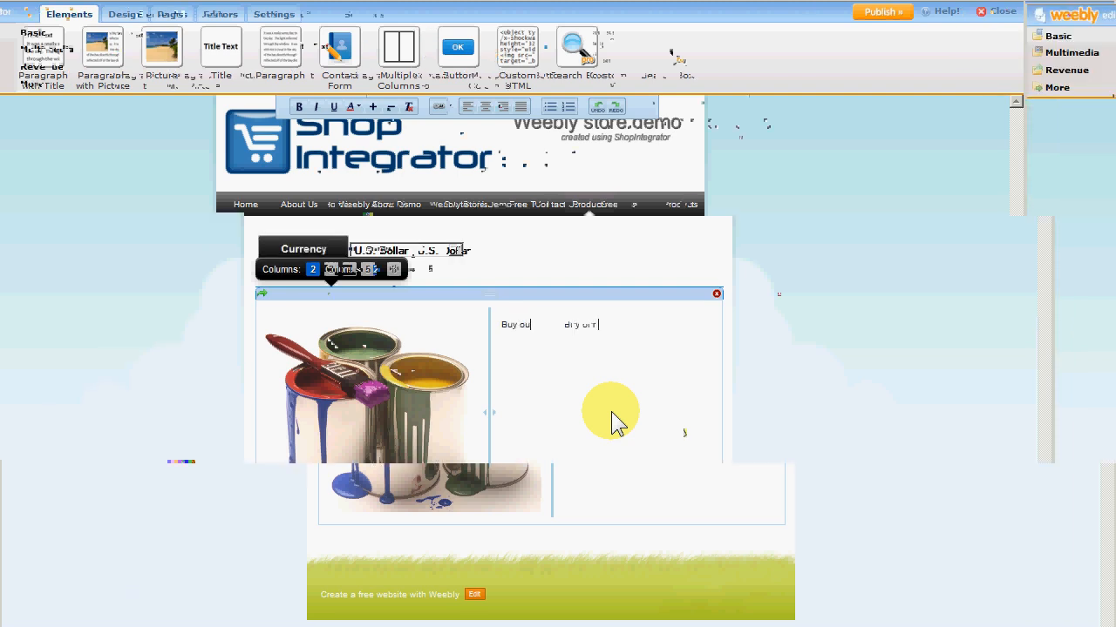
pyautogui.write('r fantastic paint')
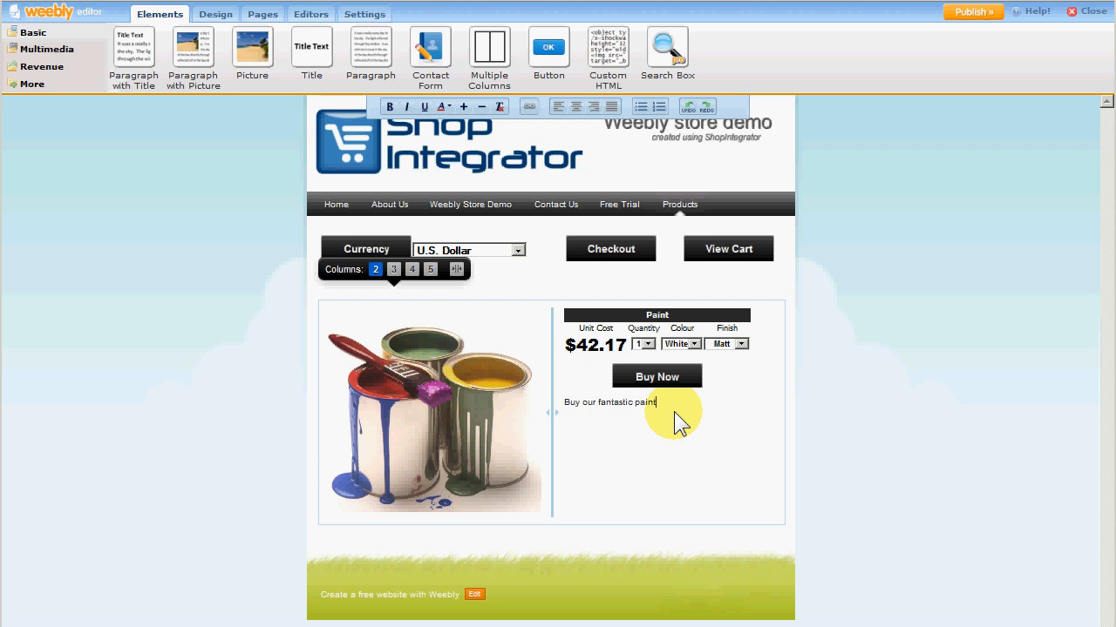
pyautogui.write(', its ')
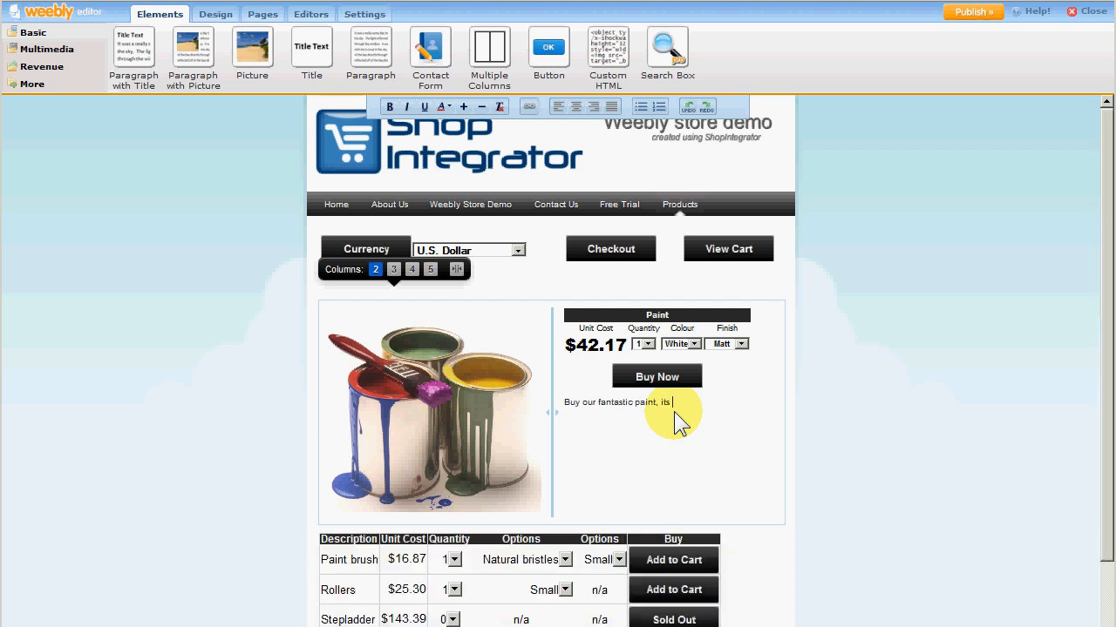
pyautogui.write('the best in the worl')
pyautogui.write('!')
pyautogui.click(974, 13)
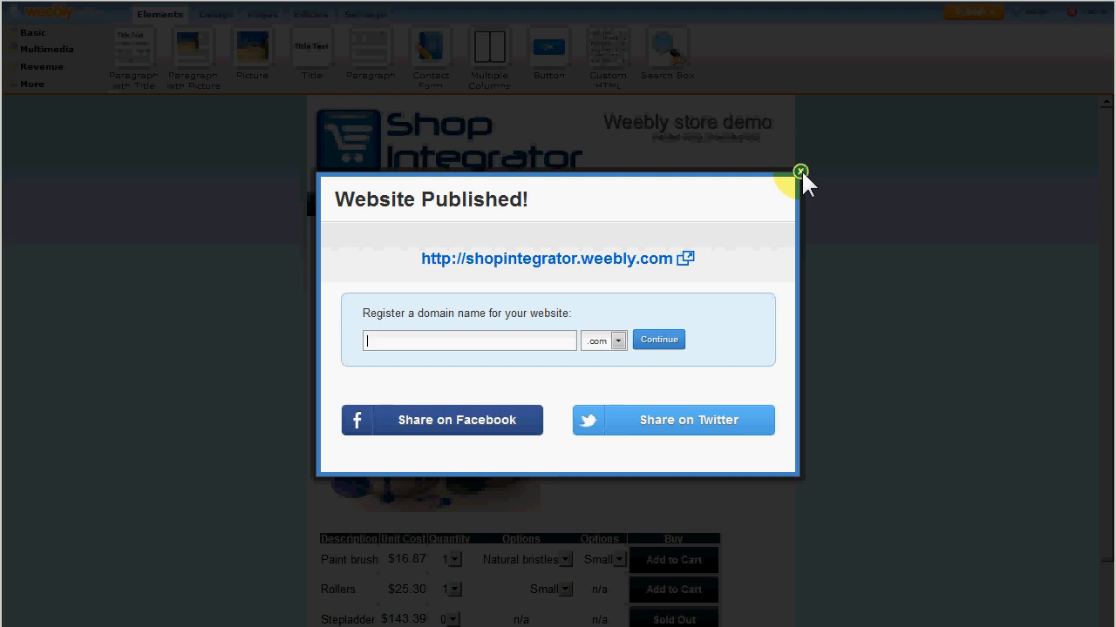
pyautogui.click(800, 171)
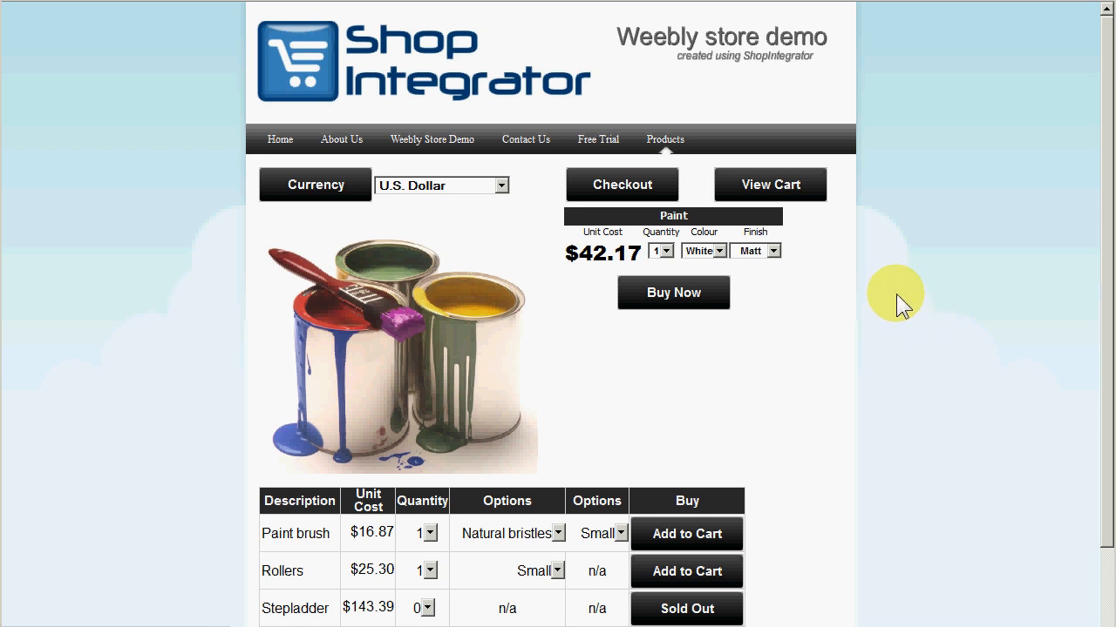
# Reload the live Products page and buy the paint to test the checkout.
pyautogui.press('F5')
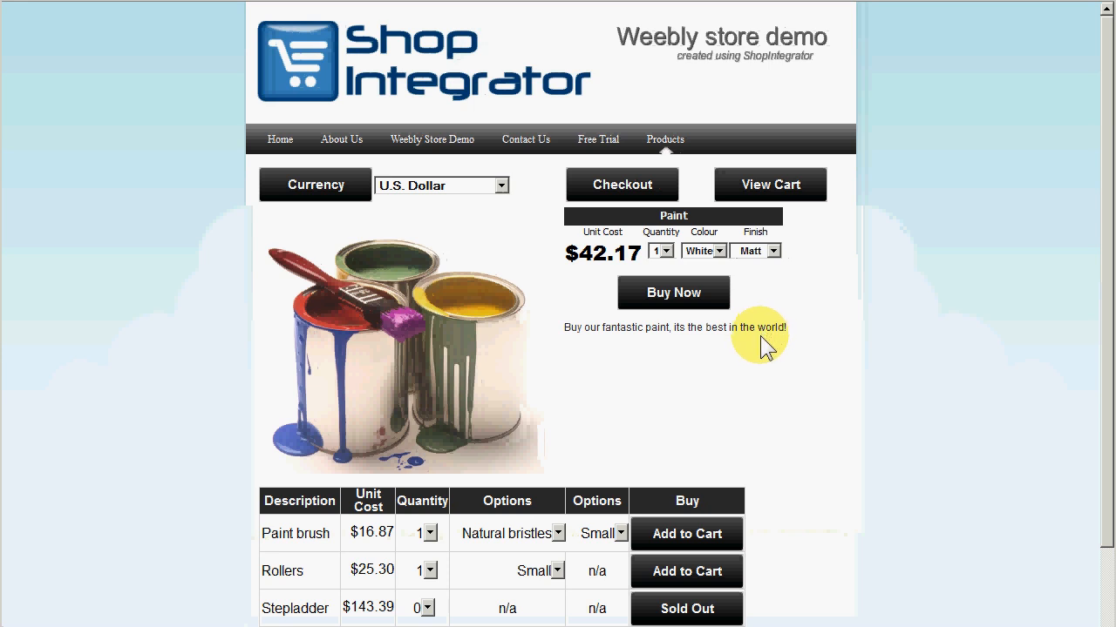
pyautogui.click(678, 305)
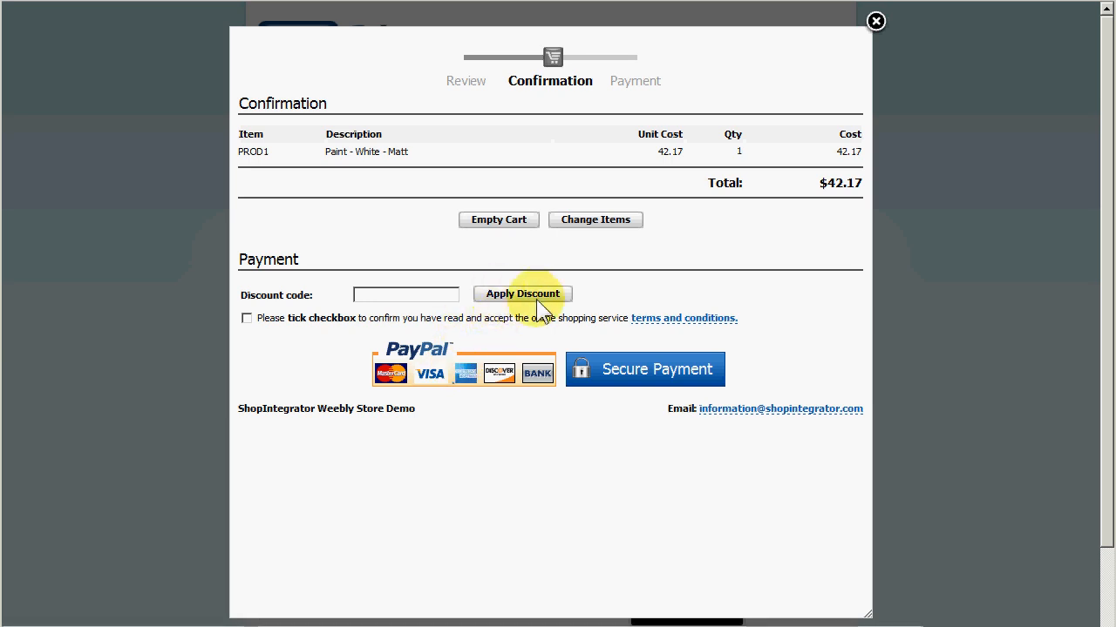
# Close the checkout window and add the paint brush with Synthetic bristles and Large options to the cart.
pyautogui.click(876, 22)
pyautogui.scroll(-1, 826, 170)
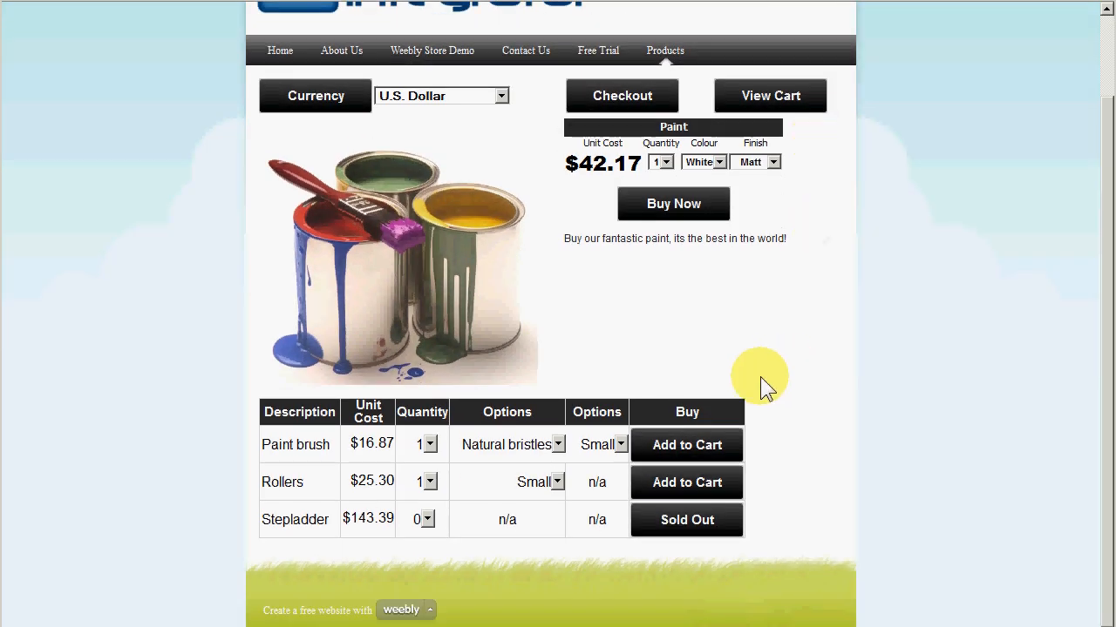
pyautogui.click(524, 452)
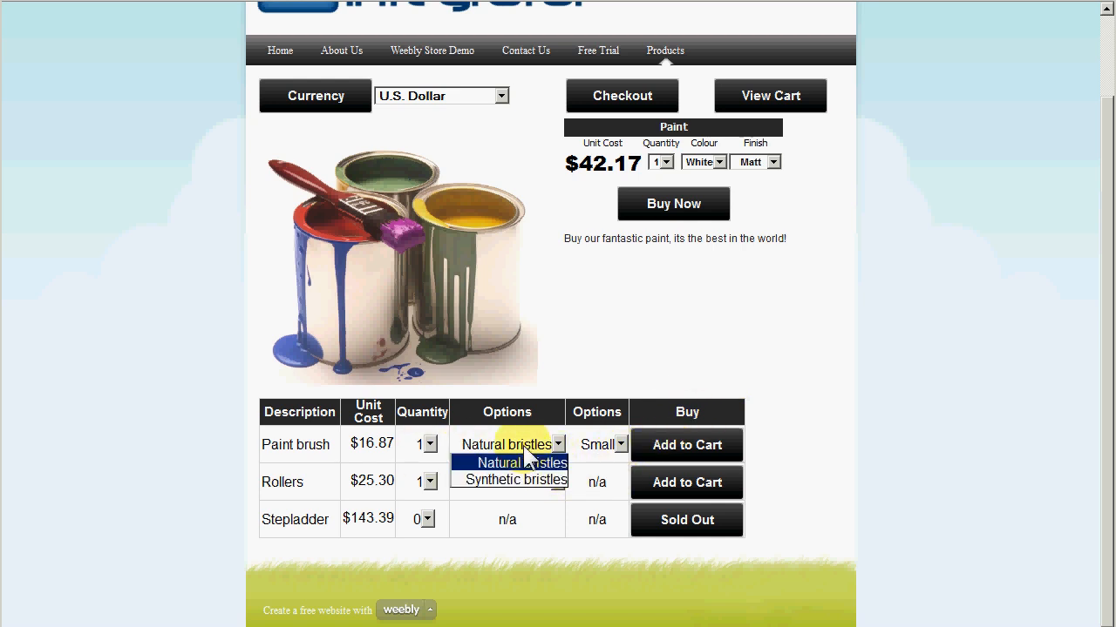
pyautogui.click(528, 481)
pyautogui.click(610, 447)
pyautogui.click(609, 495)
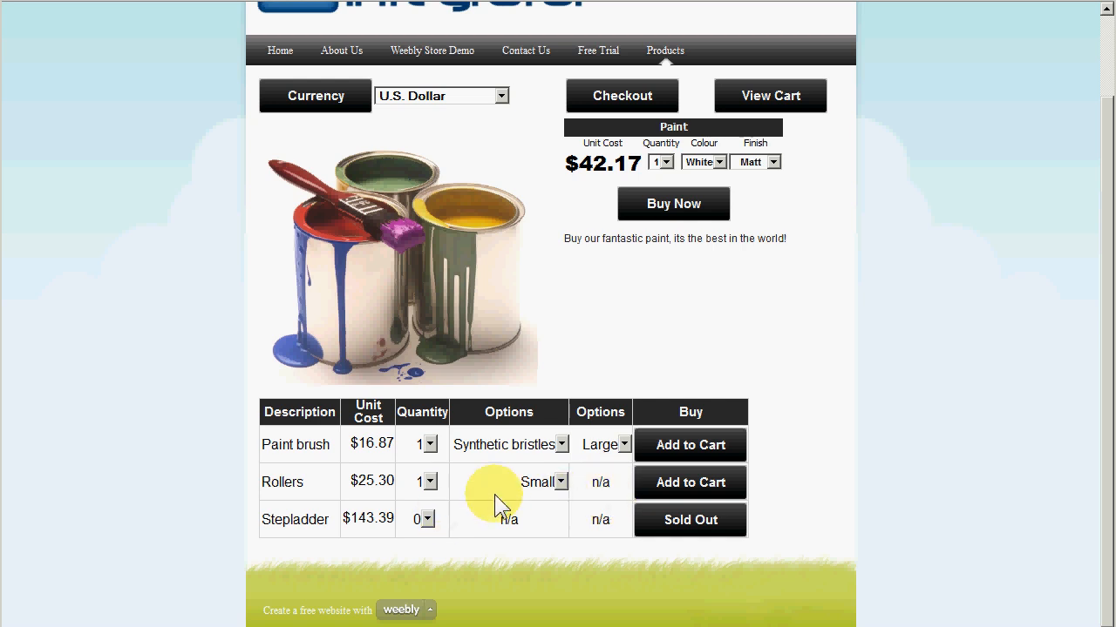
pyautogui.click(686, 444)
# Open the checkout to review the cart contents.
pyautogui.click(616, 265)
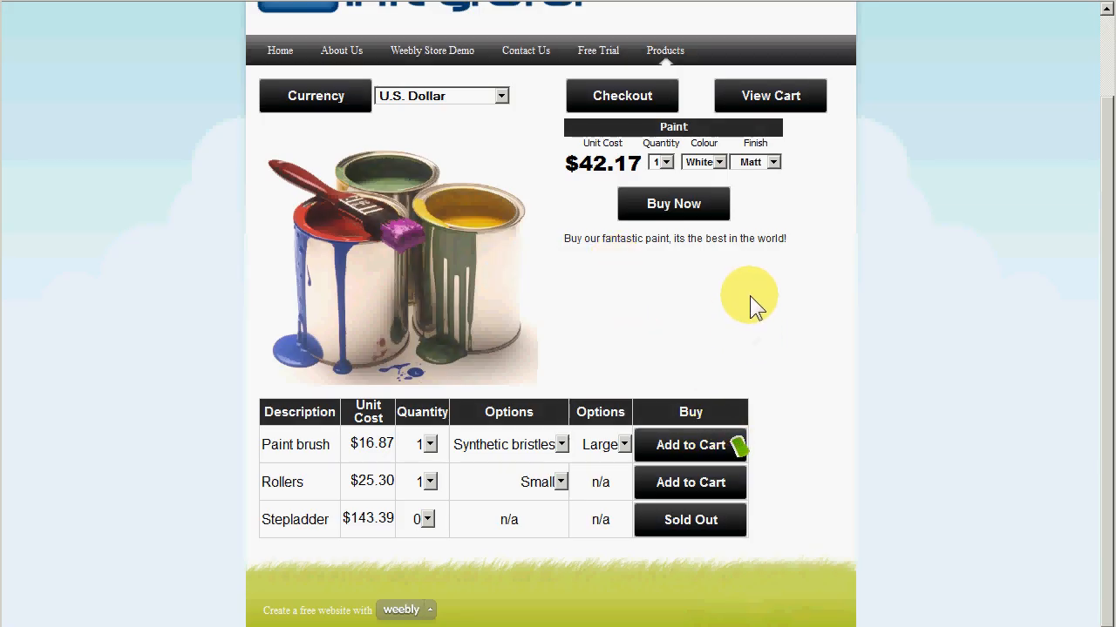
pyautogui.scroll(2, 750, 295)
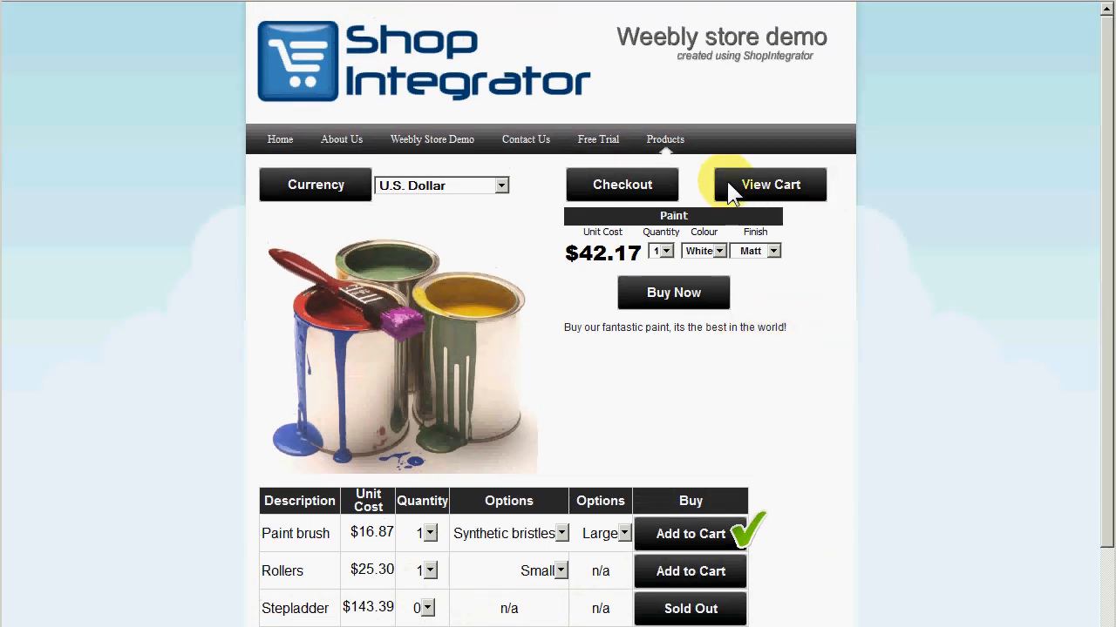
pyautogui.click(628, 187)
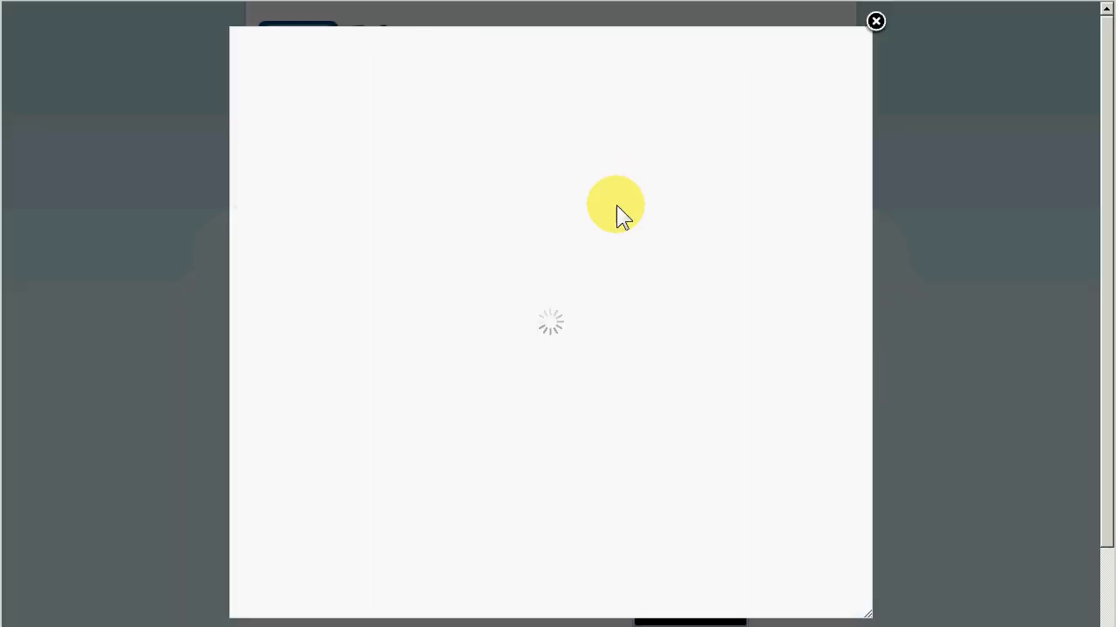